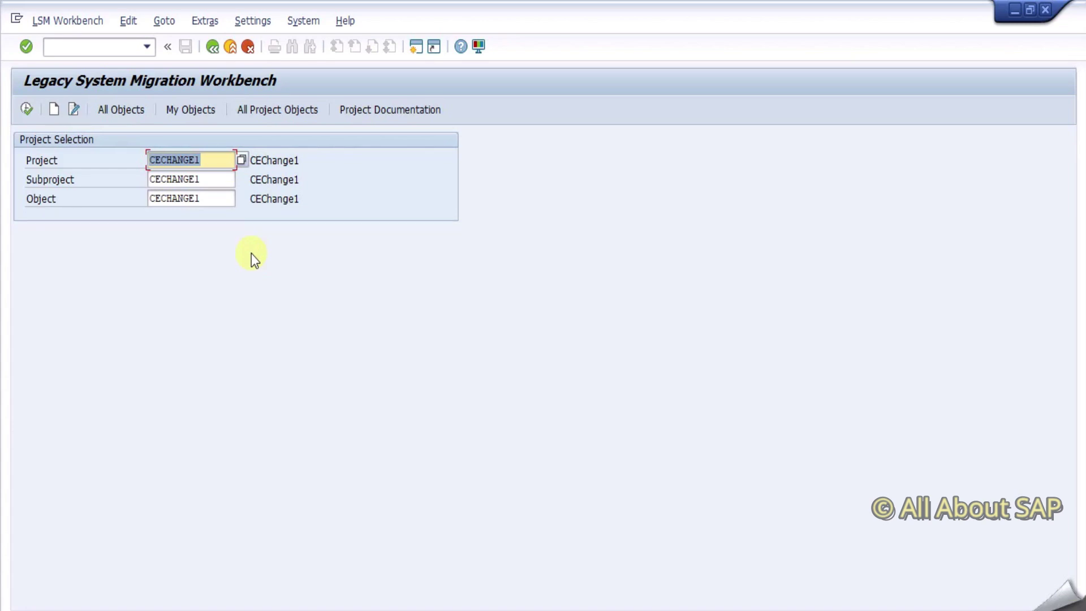
# Set the migration project to SO_LSMW in the project selection
pyautogui.press('BackSpace')
pyautogui.press('Down')
pyautogui.press('Down')
pyautogui.press('Down')
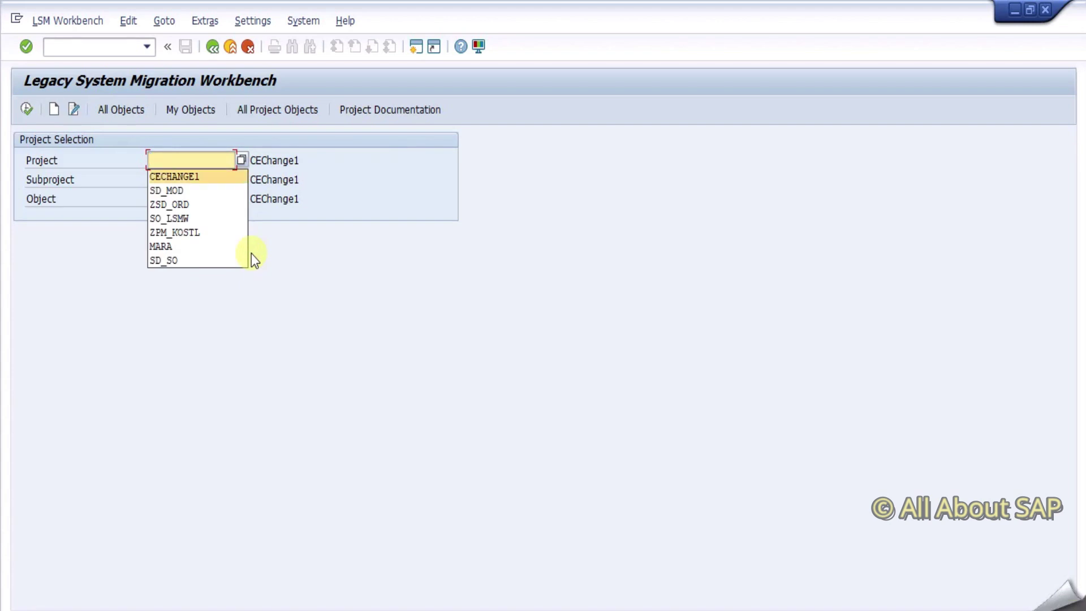
pyautogui.press('Down')
pyautogui.press('Return')
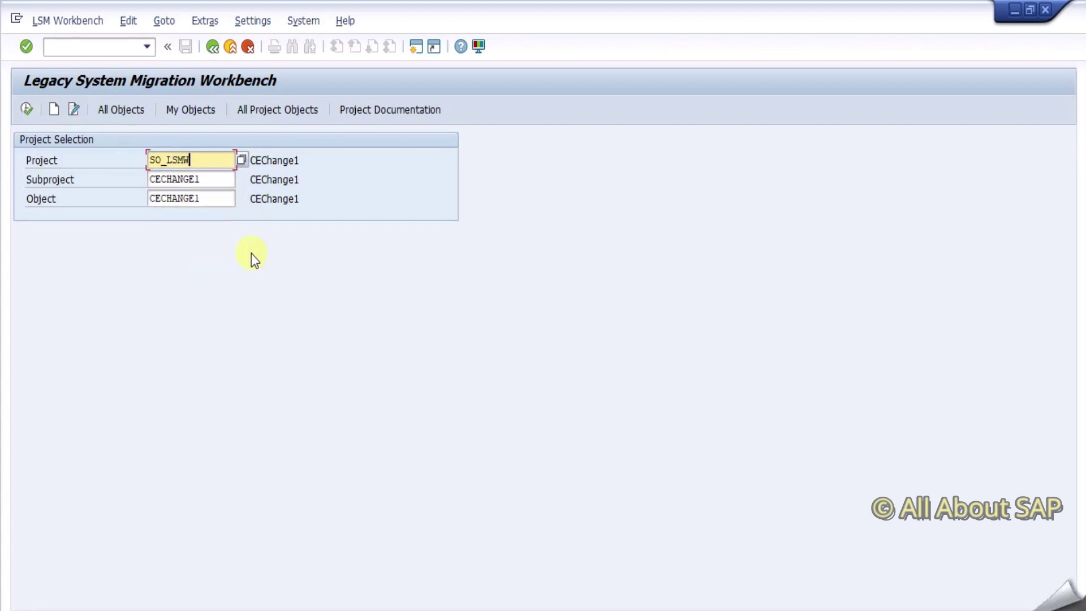
# Set both the subproject and the object to SO_CREATE and submit the project selection
pyautogui.press('Tab')
pyautogui.press('BackSpace')
pyautogui.press('Down')
pyautogui.press('Down')
pyautogui.press('Down')
pyautogui.press('Return')
pyautogui.press('Tab')
pyautogui.press('BackSpace')
pyautogui.press('Down')
pyautogui.press('Down')
pyautogui.press('Down')
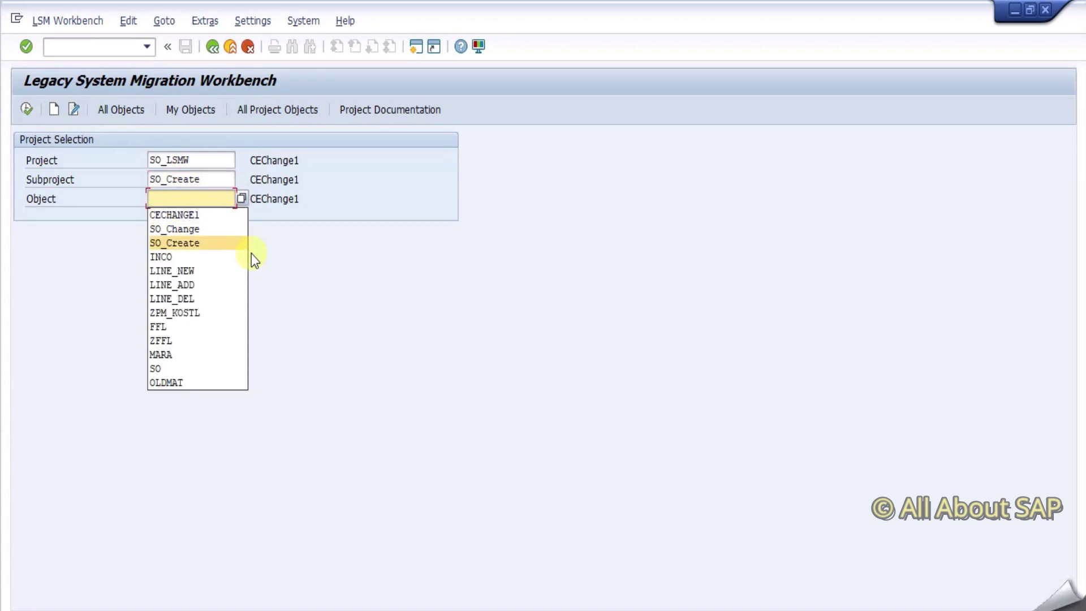
pyautogui.press('Return')
pyautogui.press('Return')
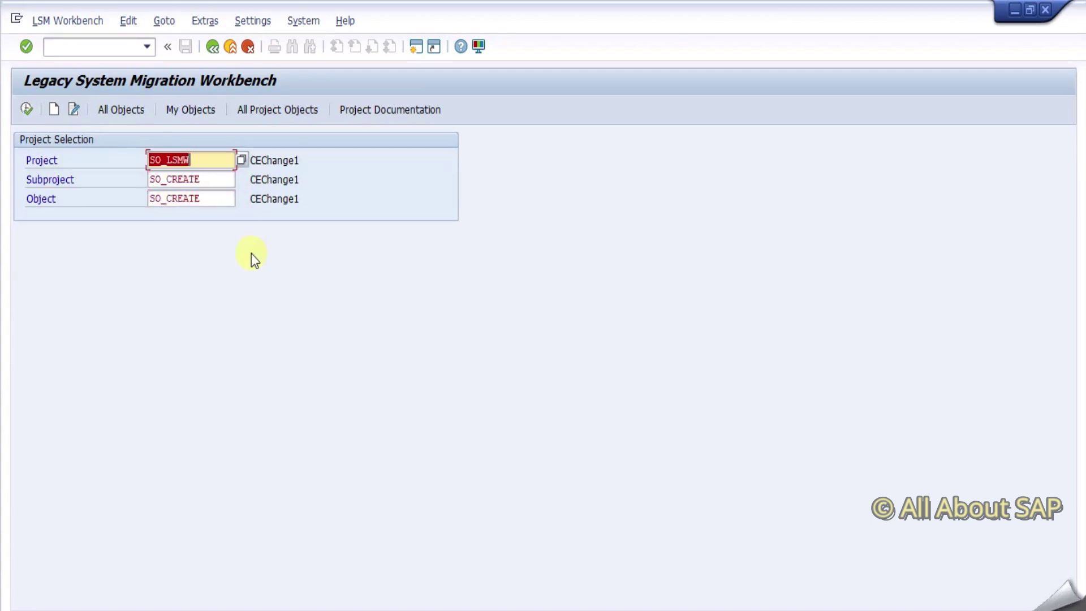
# Create the project with description "Sales Order", and the subproject and object each with description "Create"
pyautogui.click(54, 110)
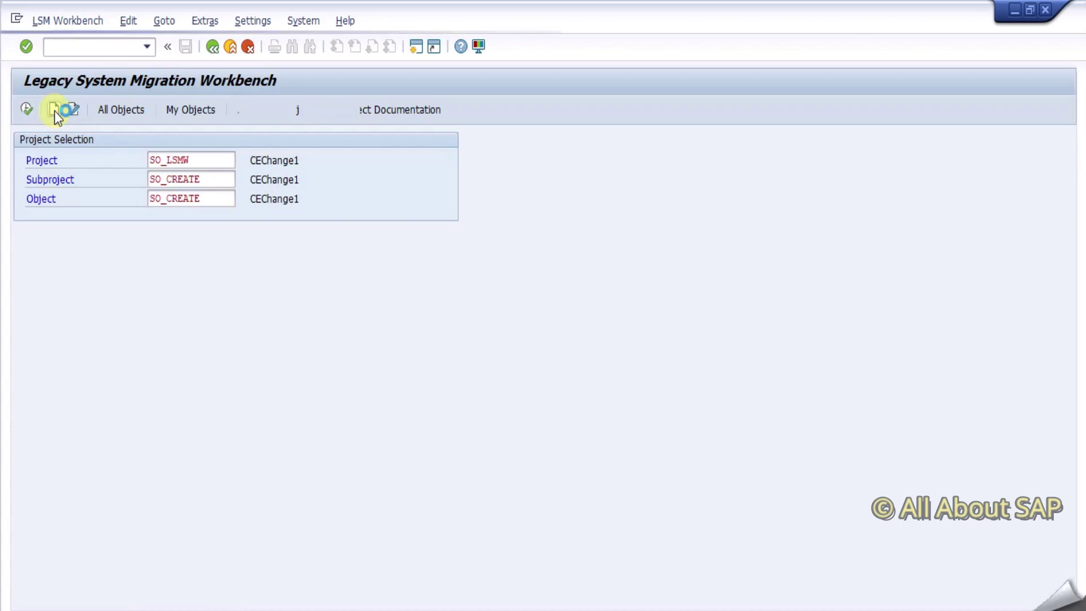
pyautogui.write('Sales Order')
pyautogui.press('Return')
pyautogui.write('Create')
pyautogui.press('Return')
pyautogui.write('Create')
pyautogui.press('Return')
# Open the Define Object Attributes process step for changing and set the import method to Batch Input Recording
pyautogui.click(26, 109)
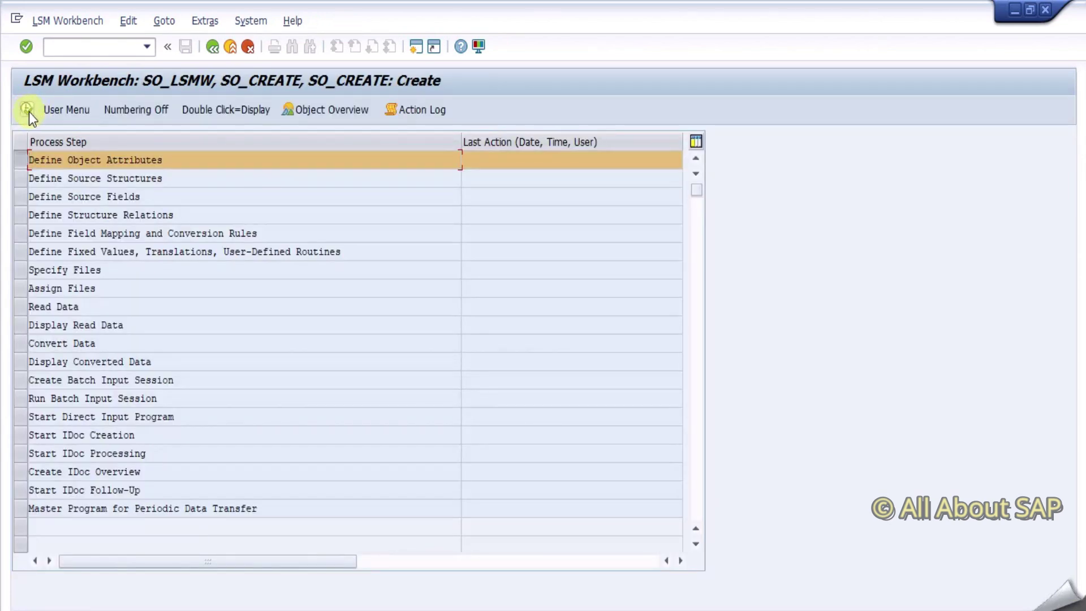
pyautogui.click(28, 111)
pyautogui.click(78, 108)
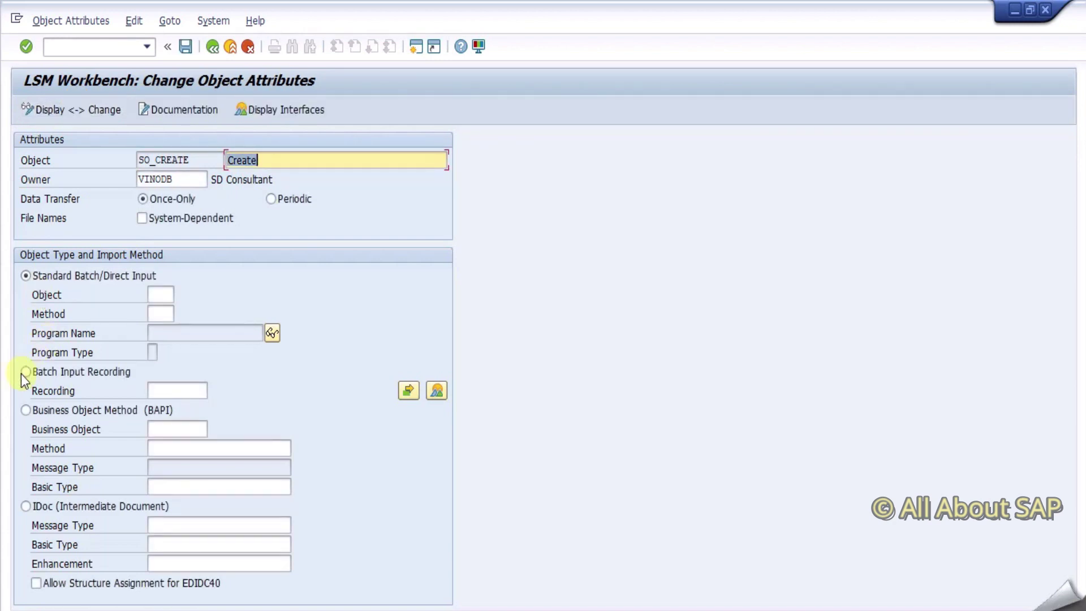
pyautogui.click(26, 371)
# Open the project's recordings overview and create a recording named Create1 with the description "SO Create"
pyautogui.click(435, 394)
pyautogui.click(27, 106)
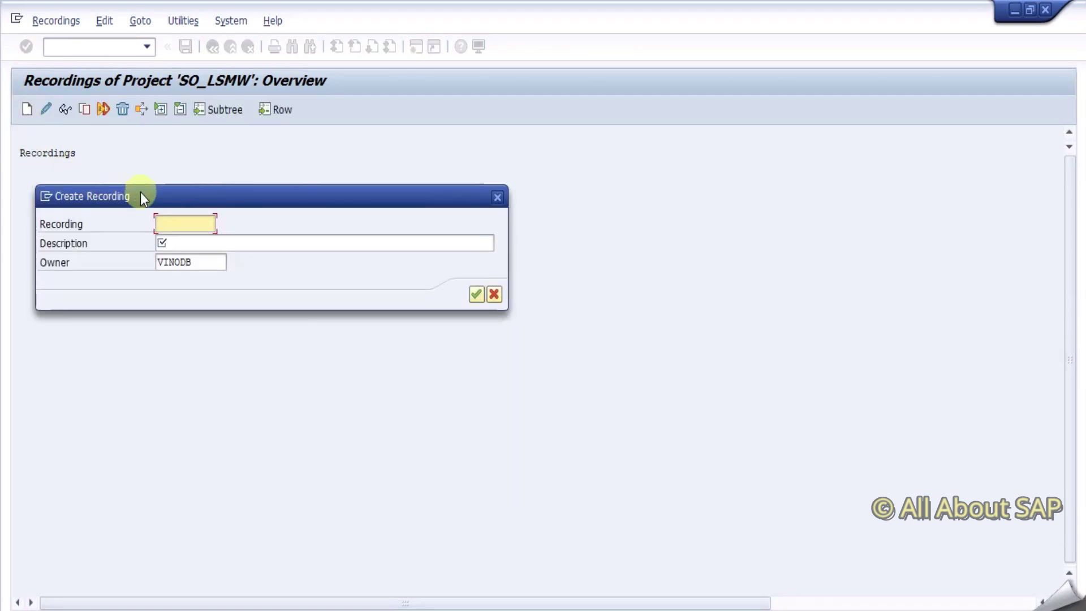
pyautogui.write('Create1')
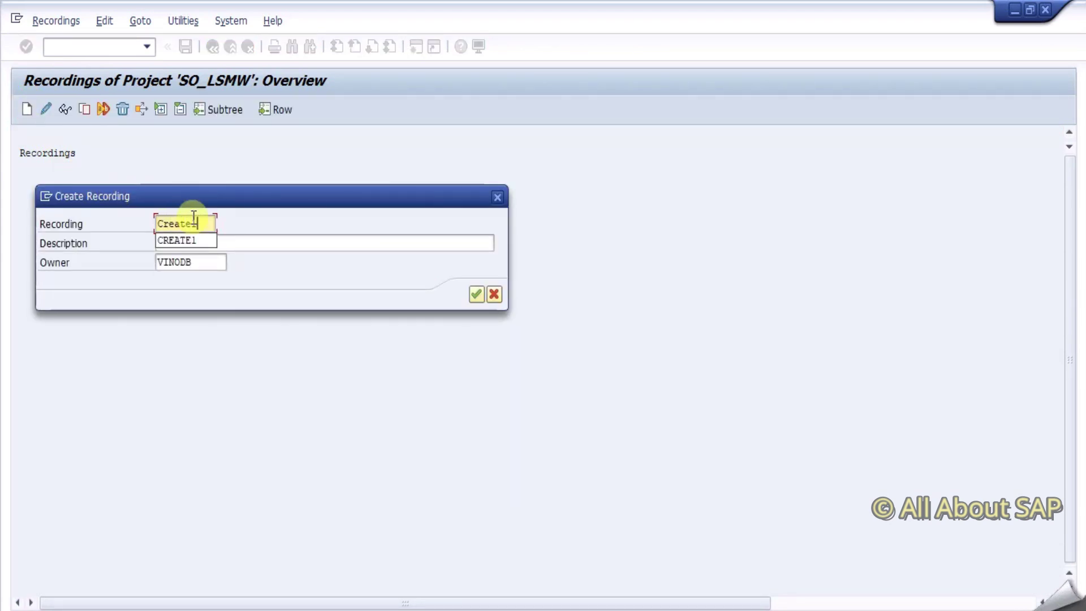
pyautogui.press('Tab')
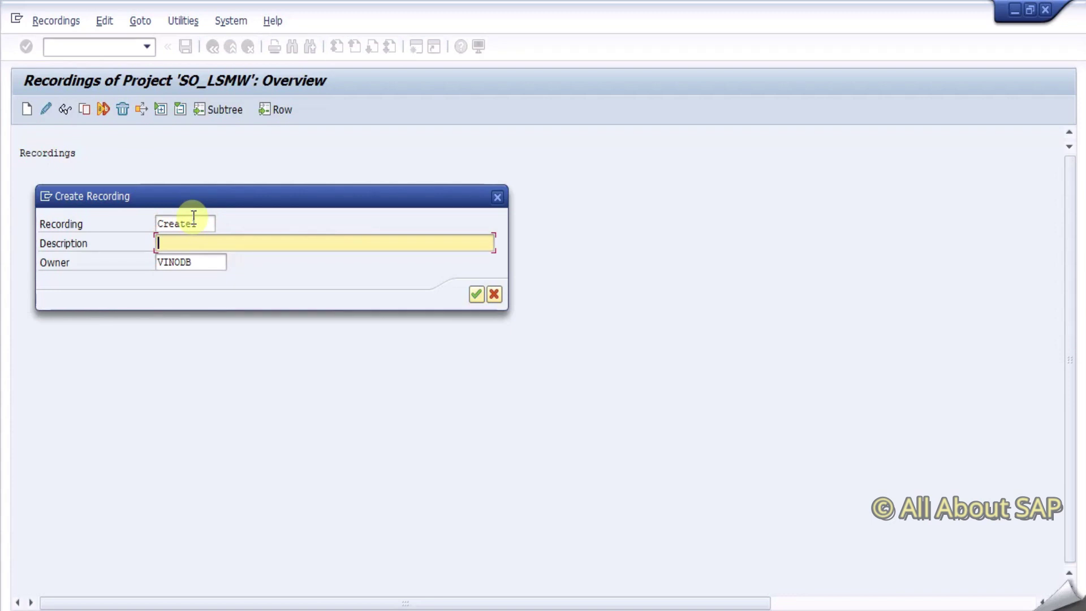
pyautogui.write('SO Ce')
pyautogui.press('BackSpace')
pyautogui.write('reate')
pyautogui.press('Return')
# Record transaction VA01 and continue to the order overview with the preset order type and organizational data
pyautogui.write('VA01')
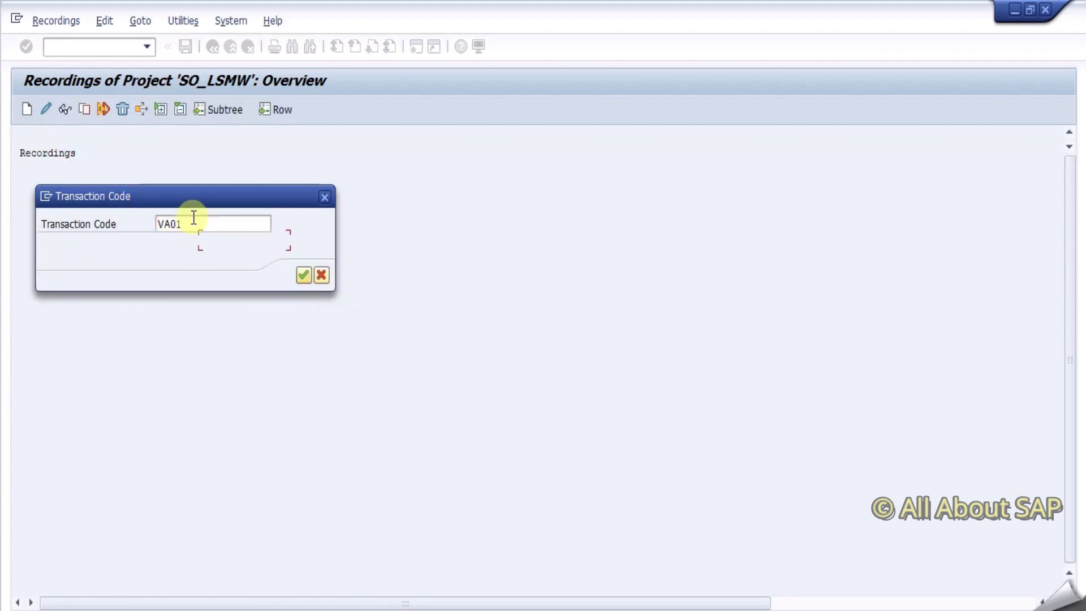
pyautogui.press('Return')
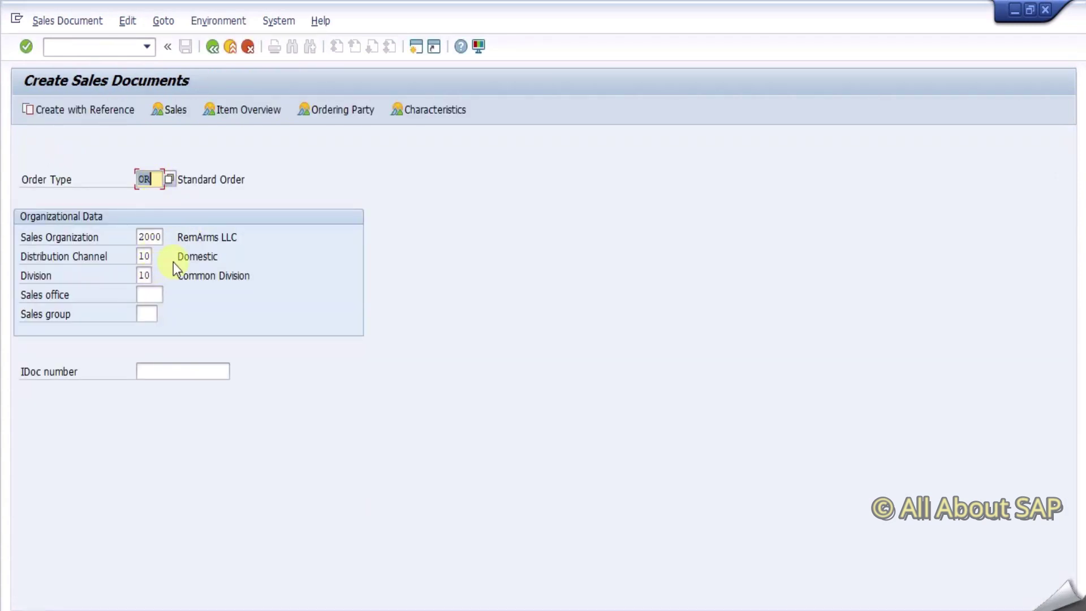
pyautogui.press('Tab')
pyautogui.press('Return')
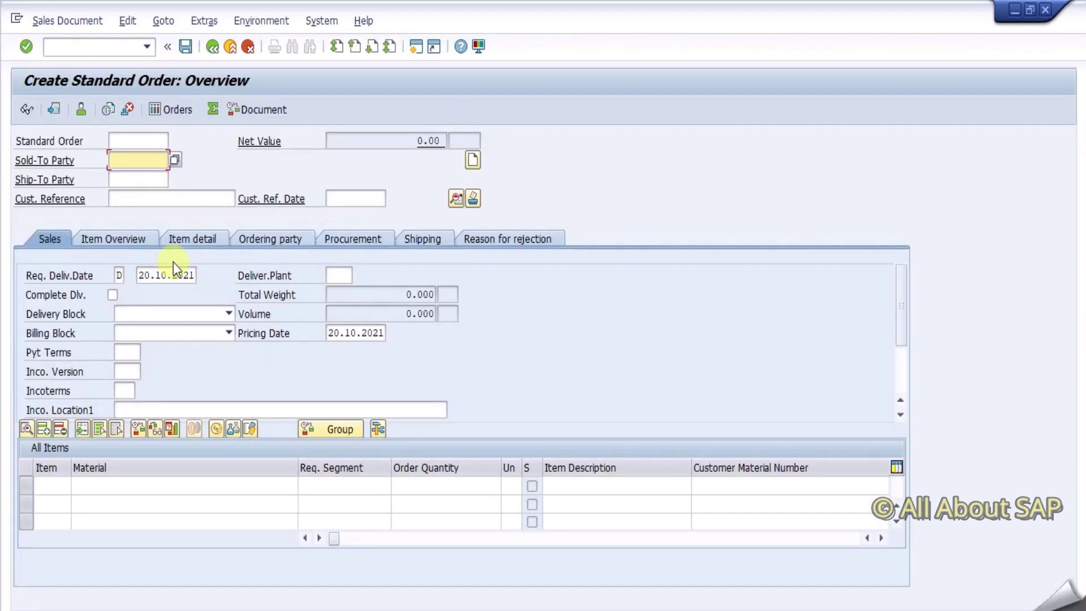
# Enter the customer number as the sold-to party and copy it to the ship-to party
pyautogui.press('BackSpace')
pyautogui.press('Down')
pyautogui.press('Tab')
pyautogui.press('Tab')
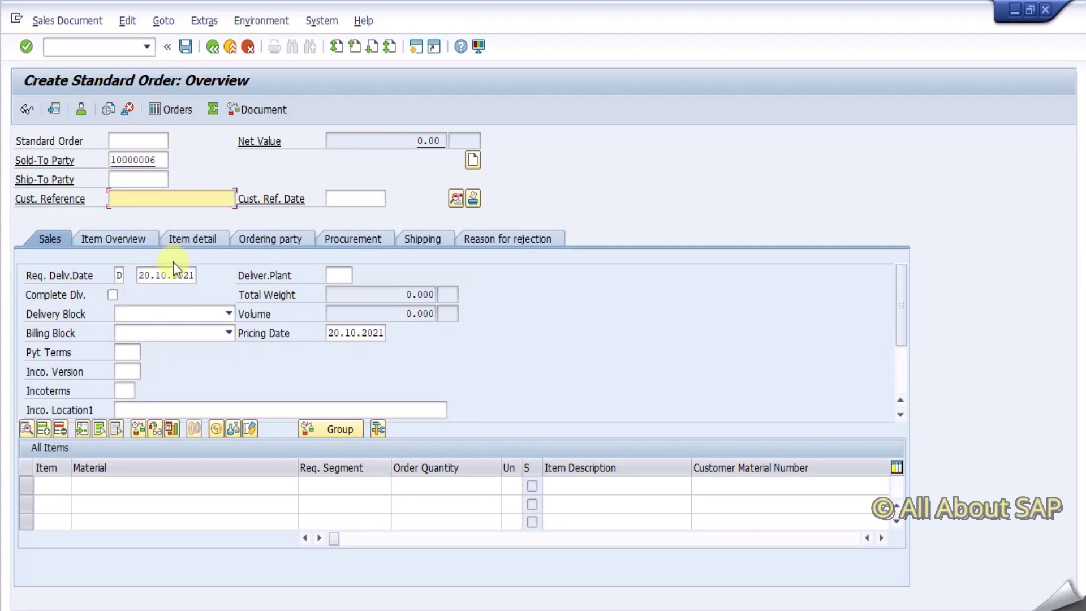
pyautogui.hotkey('shift', 'Tab')
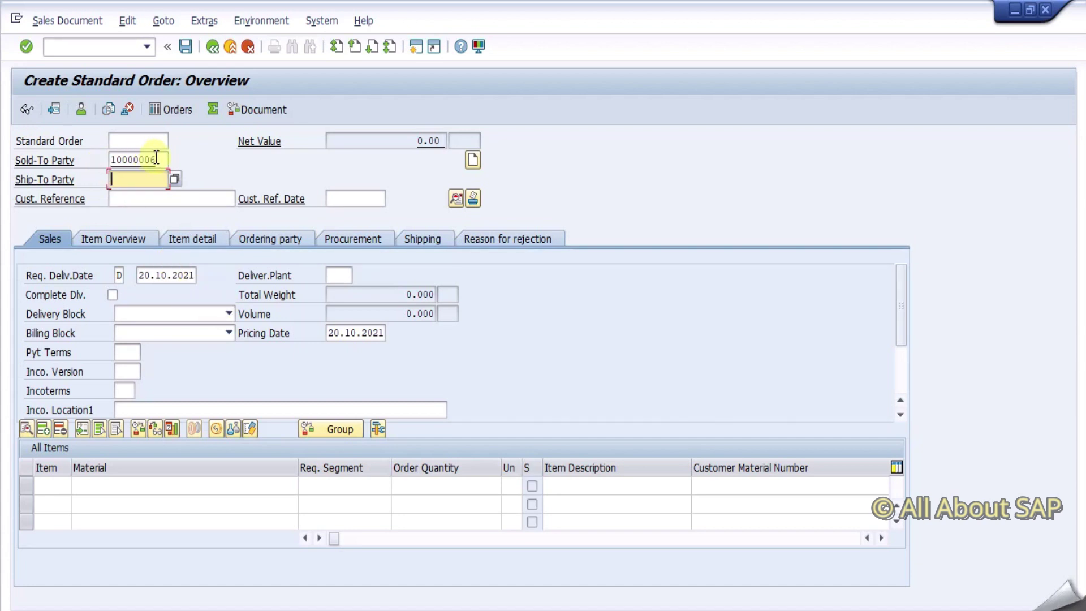
pyautogui.click(142, 183)
pyautogui.doubleClick(164, 161)
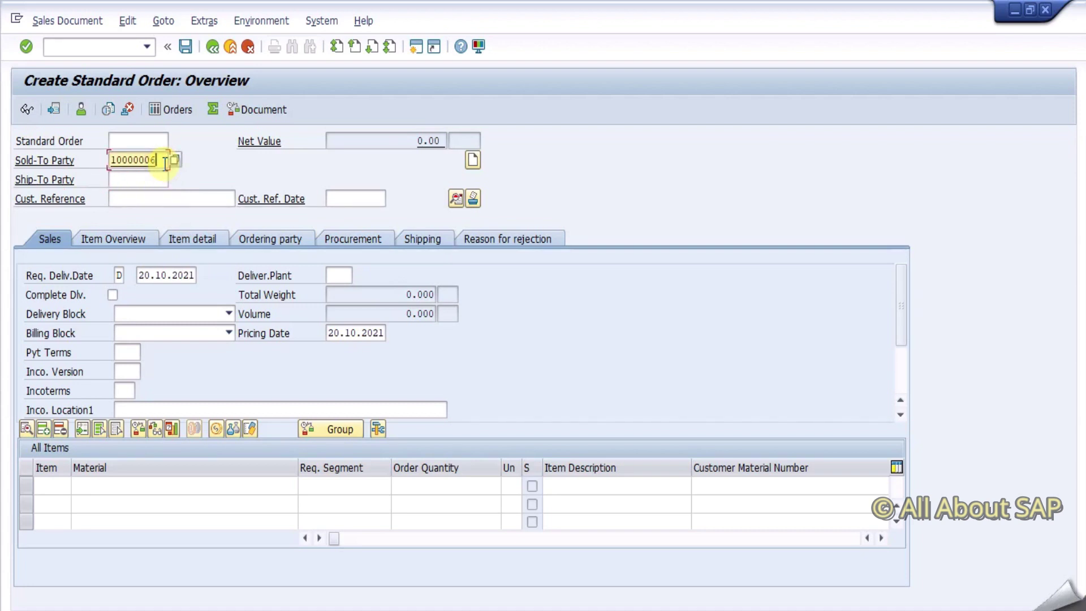
pyautogui.hotkey('ctrl', 'c')
pyautogui.press('Tab')
pyautogui.hotkey('ctrl', 'v')
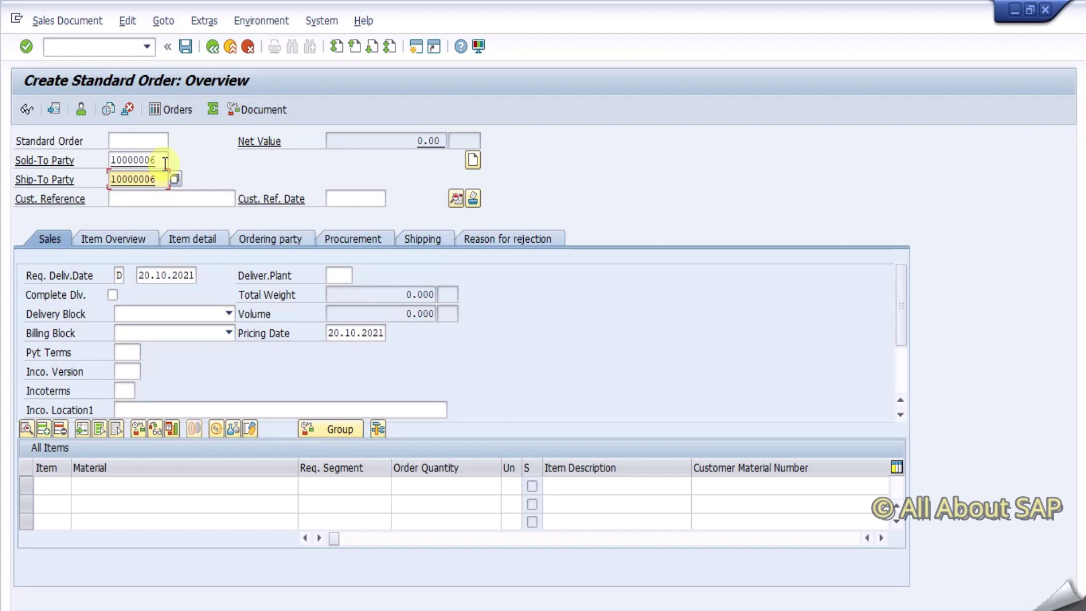
# Set the order's customer reference to LSMW1
pyautogui.click(154, 201)
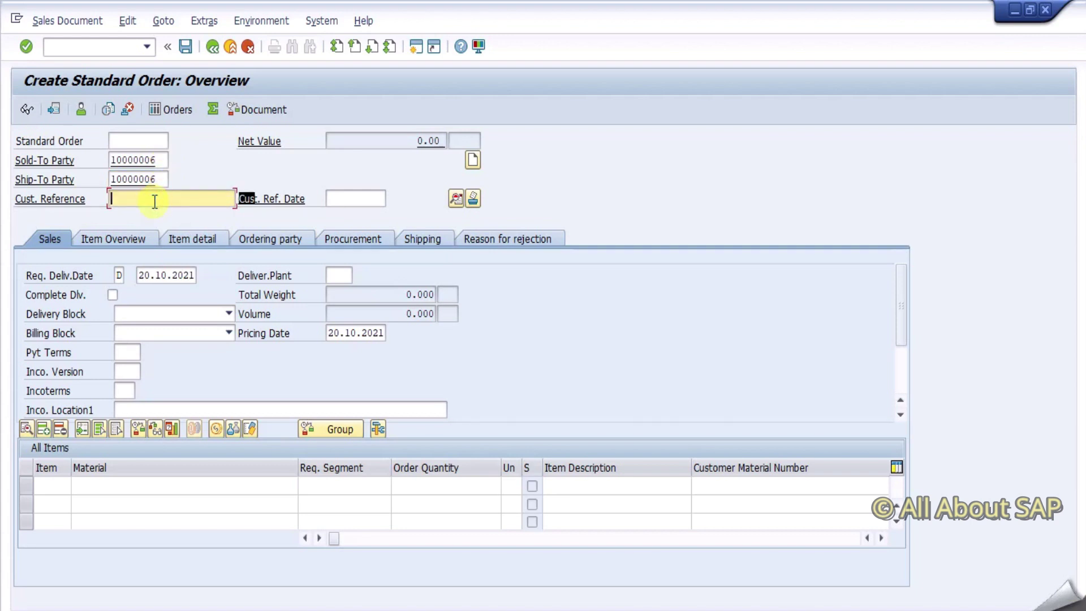
pyautogui.write('LSMW1')
pyautogui.press('Tab')
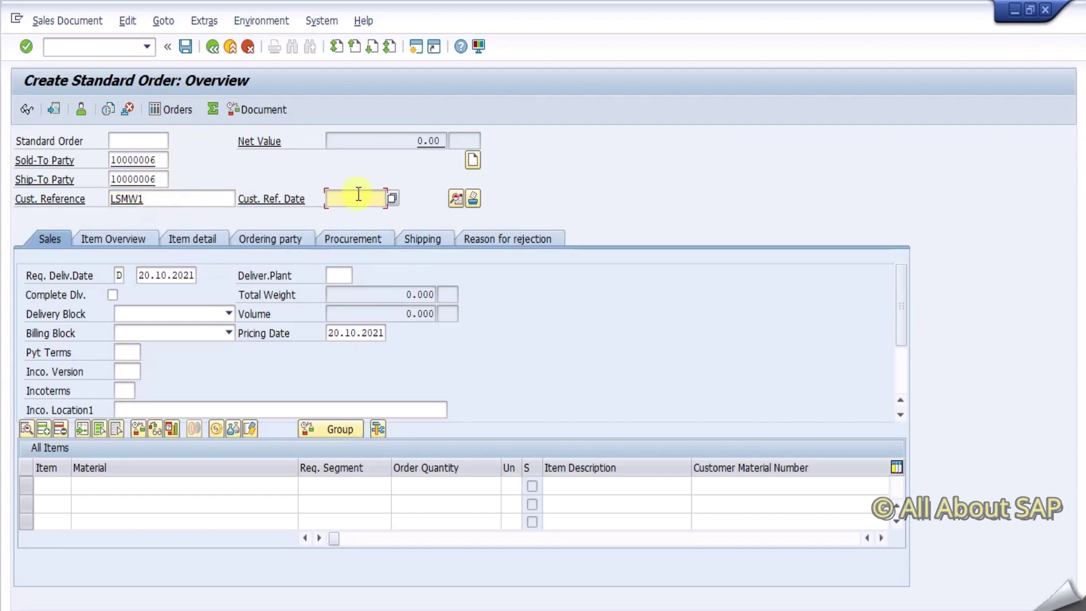
# Add an order item for material MATNR1 with quantity 1 and complete the order to end the recording
pyautogui.click(108, 484)
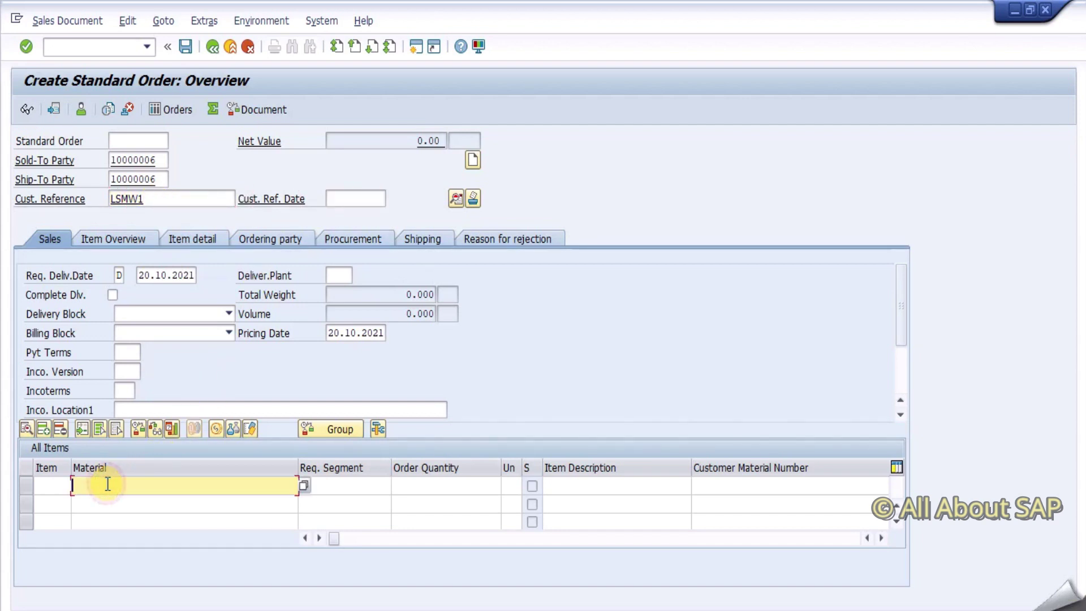
pyautogui.write('MA')
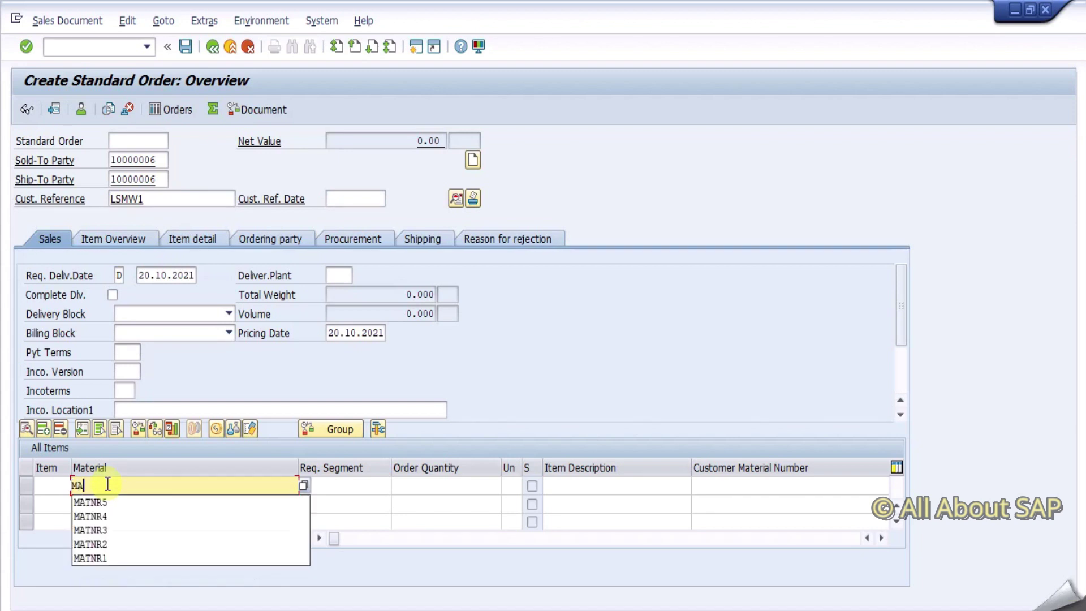
pyautogui.write('TNR1')
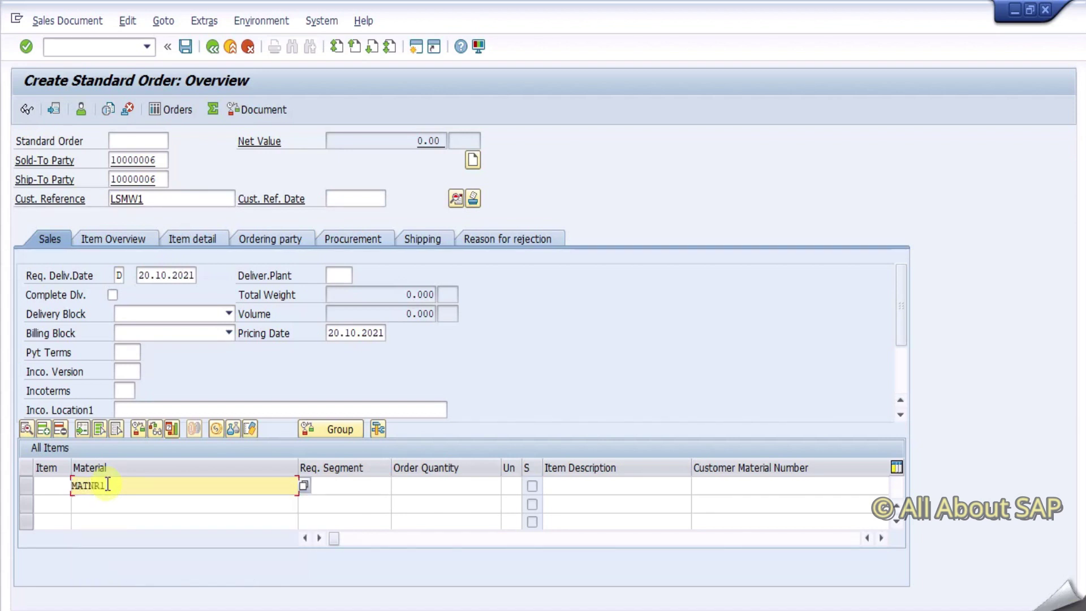
pyautogui.press('Tab')
pyautogui.press('Tab')
pyautogui.write('1')
pyautogui.press('Return')
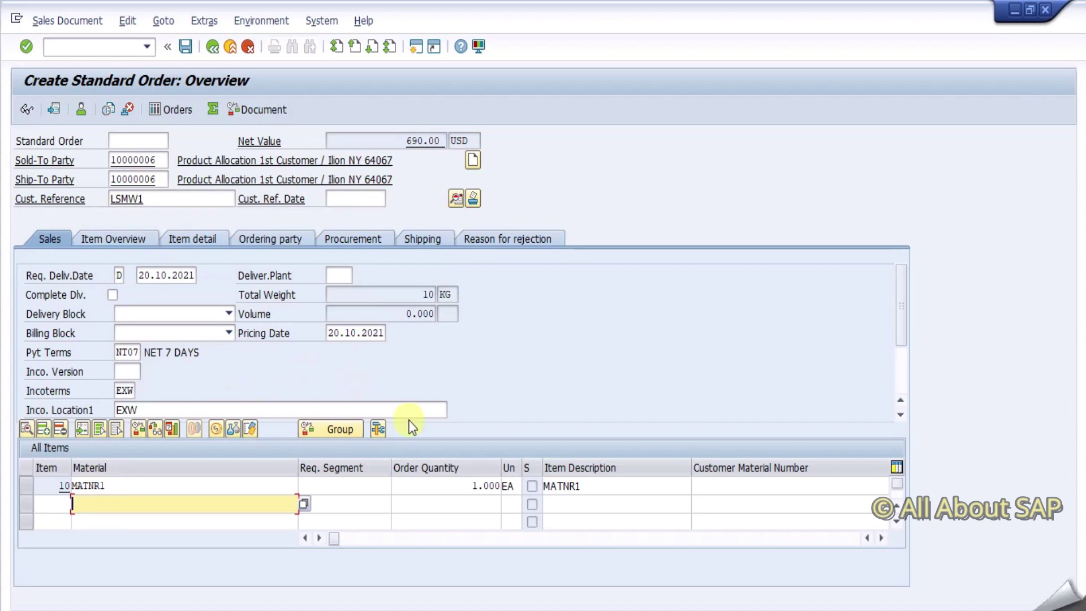
pyautogui.press('Return')
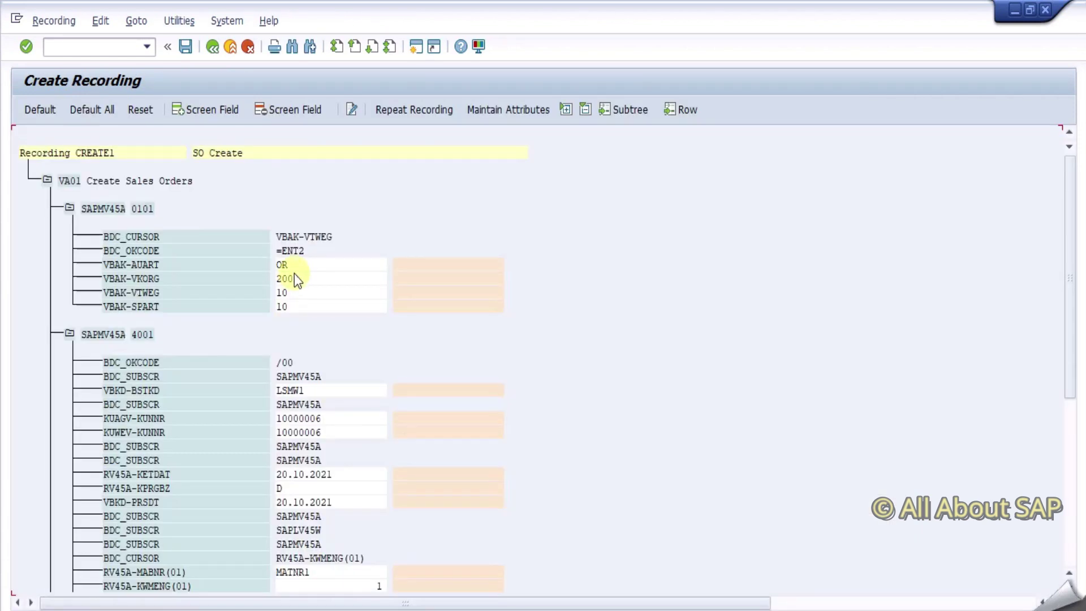
# Assign default field names to all recorded fields and rename the ship-to party field to KUNNR1
pyautogui.click(90, 111)
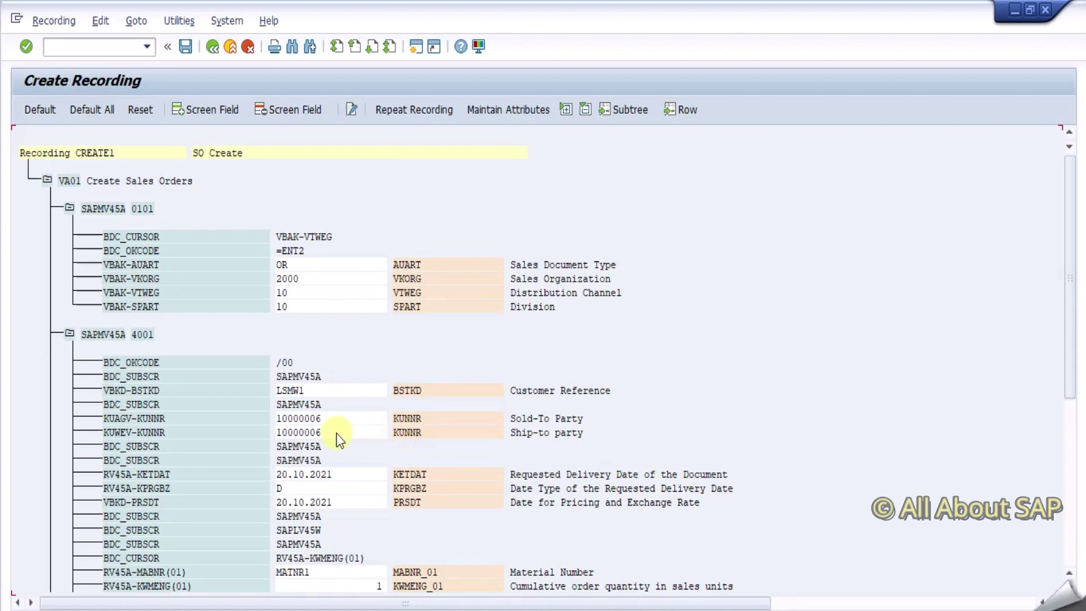
pyautogui.doubleClick(428, 433)
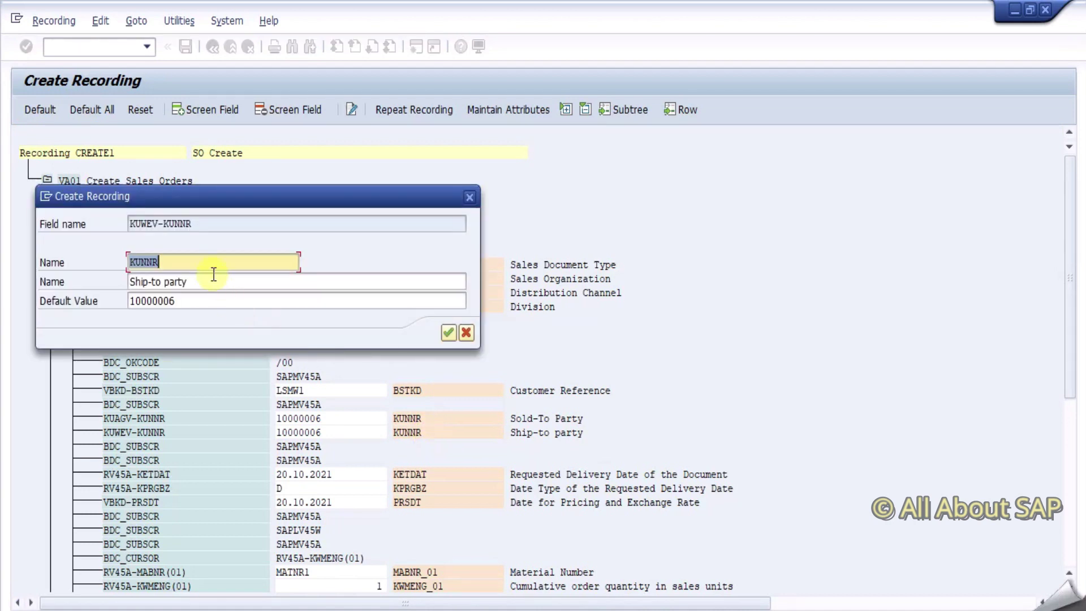
pyautogui.click(187, 264)
pyautogui.write('1')
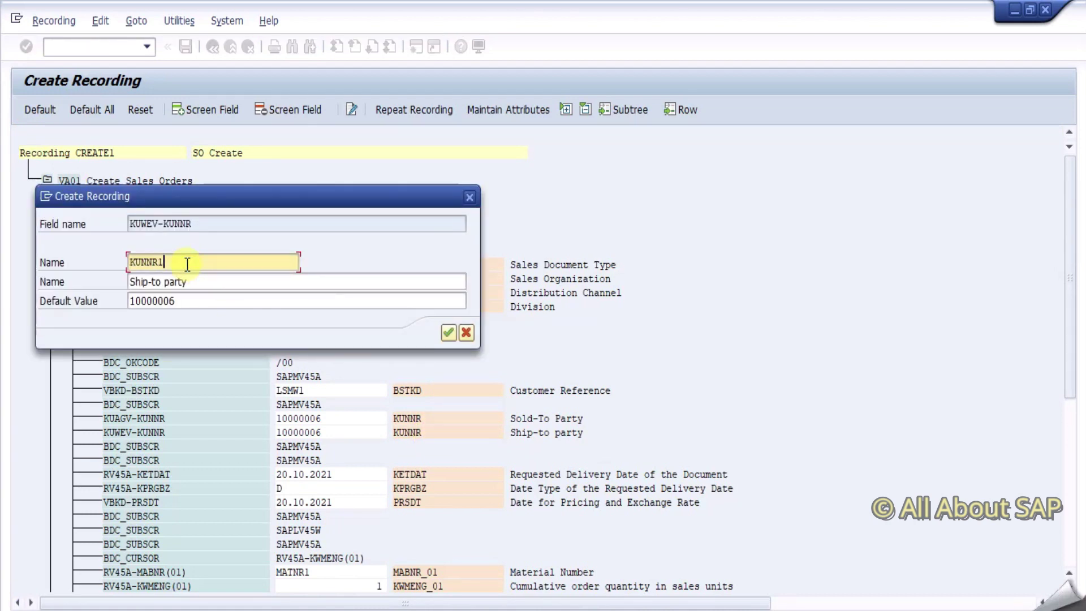
pyautogui.click(449, 332)
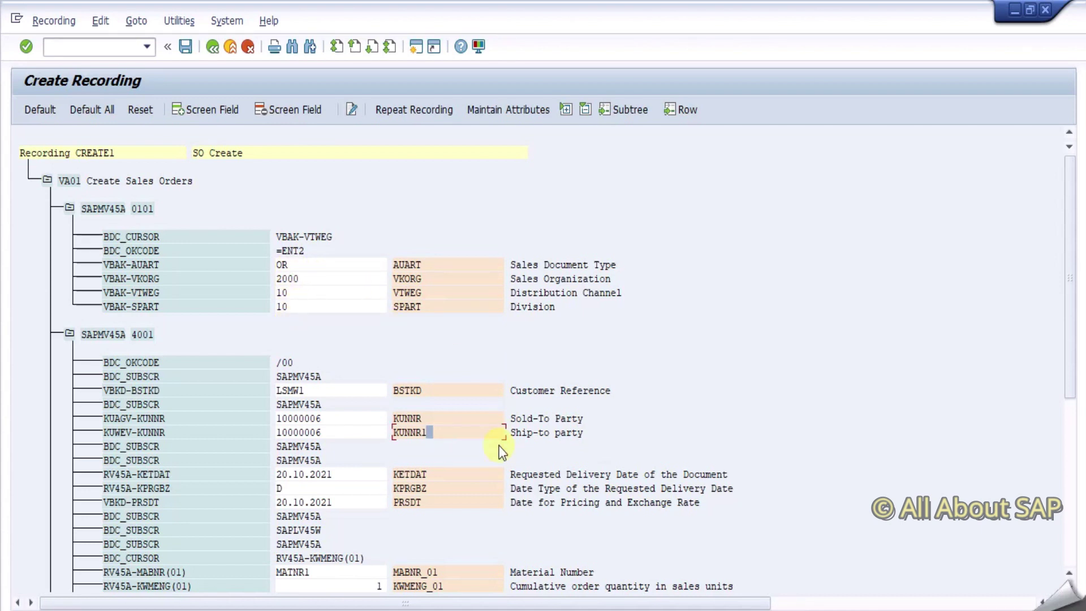
# Rename the material number field in the recording to MATNR
pyautogui.scroll(-1, 501, 451)
pyautogui.scroll(-1, 420, 562)
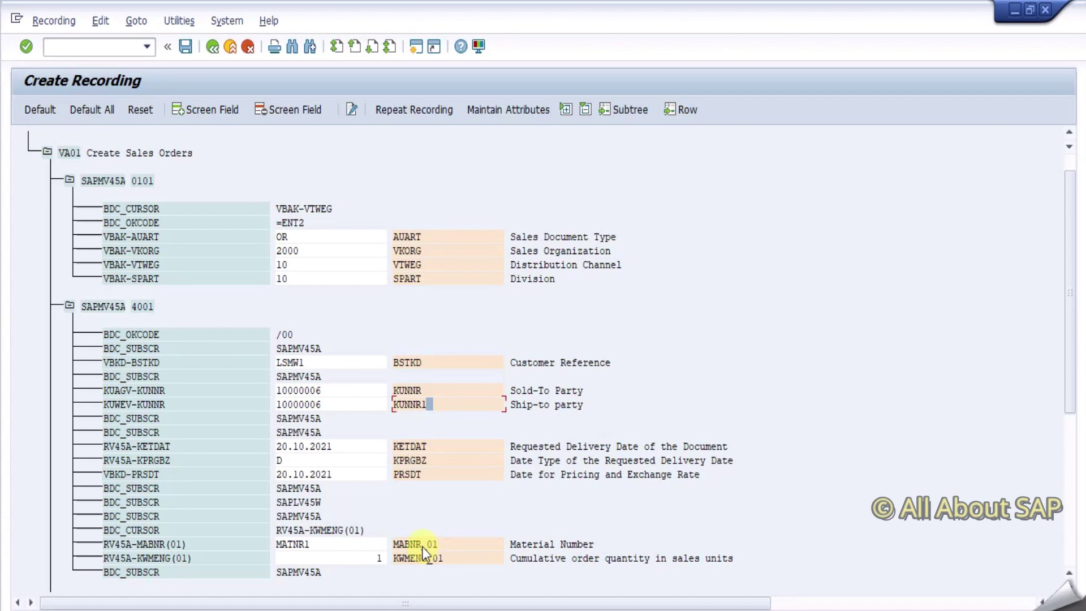
pyautogui.doubleClick(422, 545)
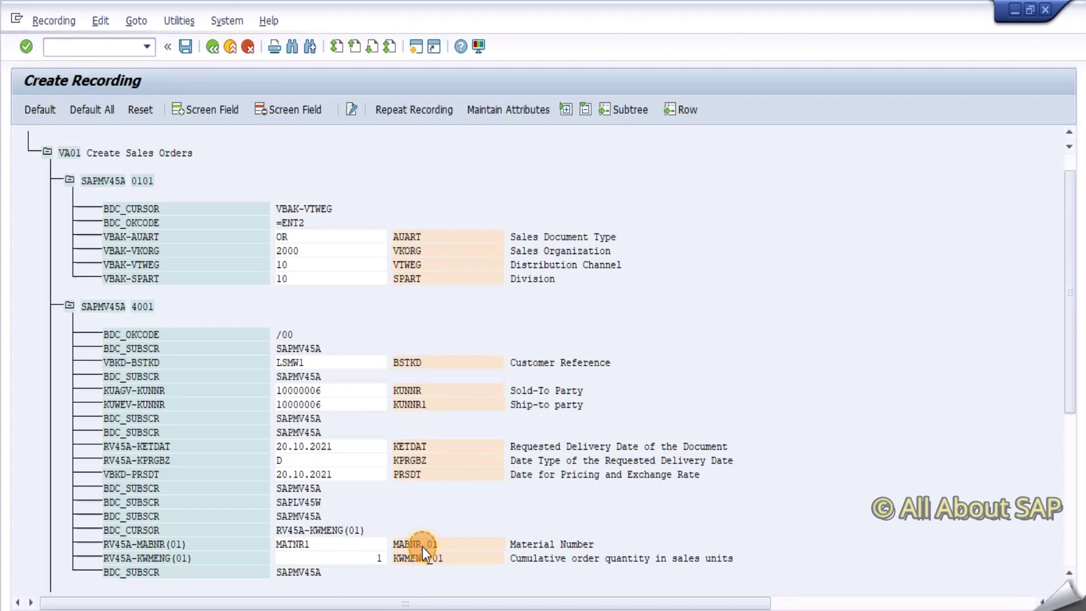
pyautogui.write('MATNR')
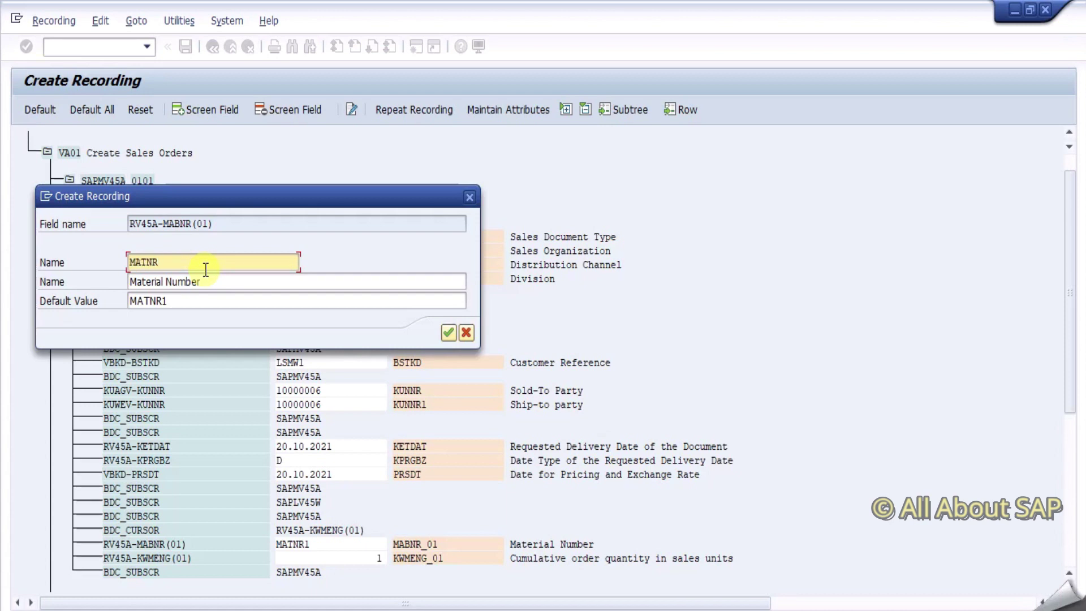
pyautogui.click(448, 333)
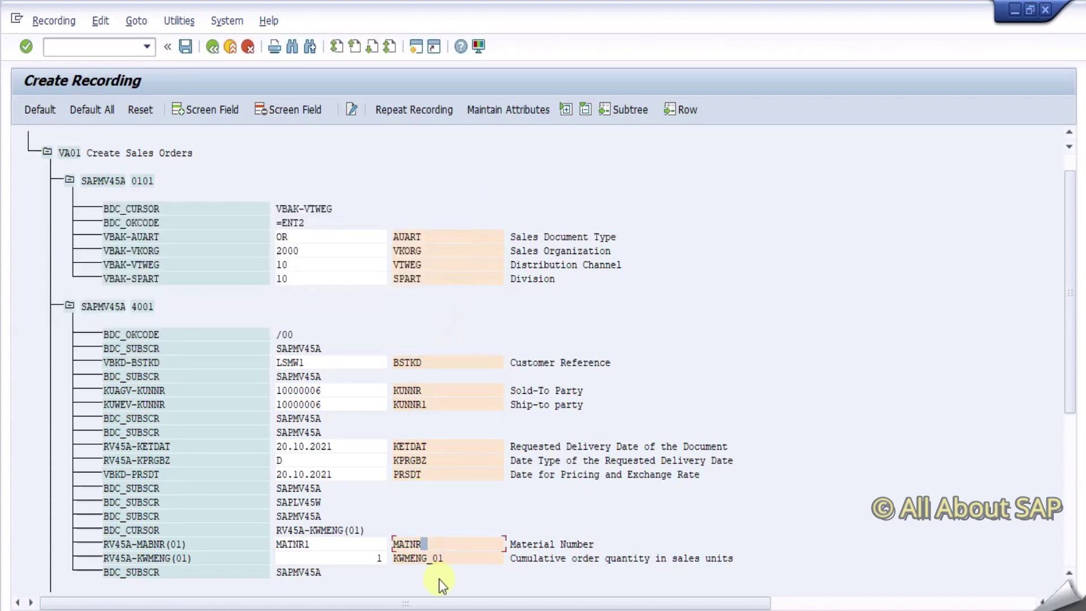
# Rename the cumulative order quantity field in the recording to KWMENG
pyautogui.click(418, 558)
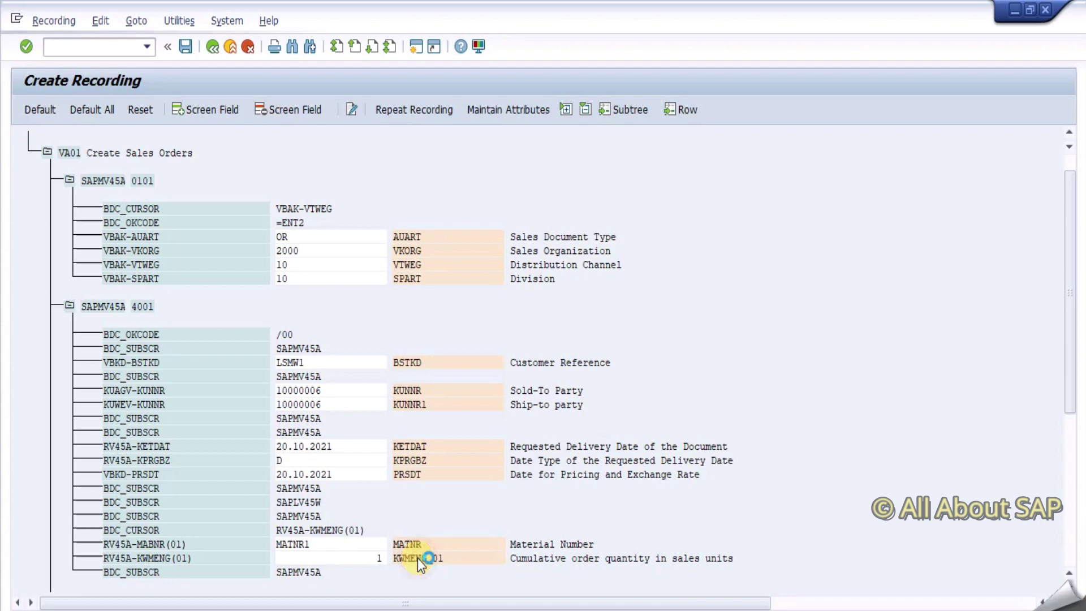
pyautogui.doubleClick(417, 558)
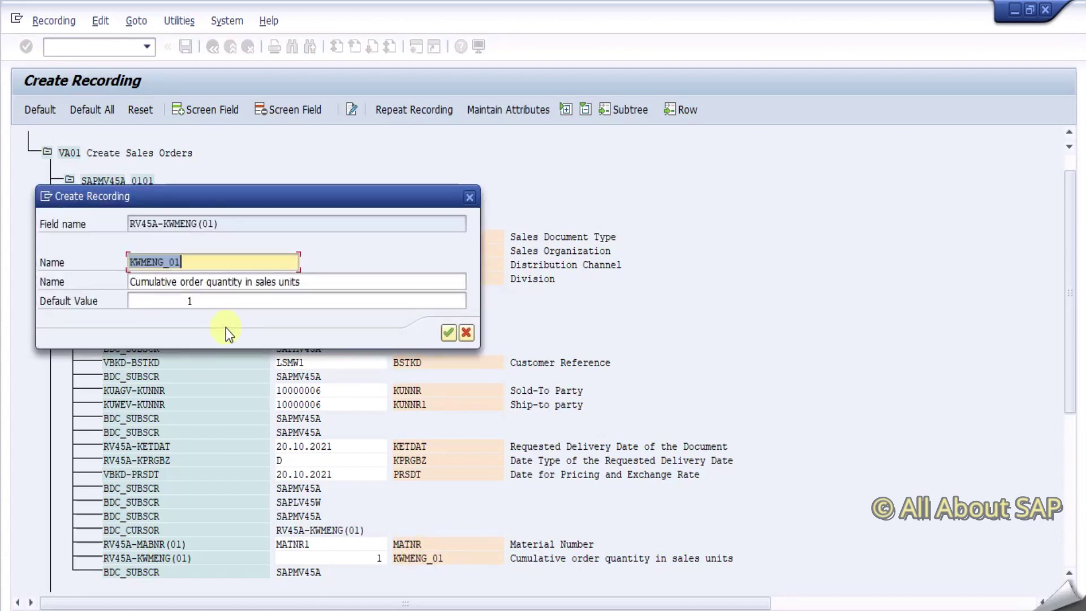
pyautogui.write('KWMENG')
pyautogui.press('Return')
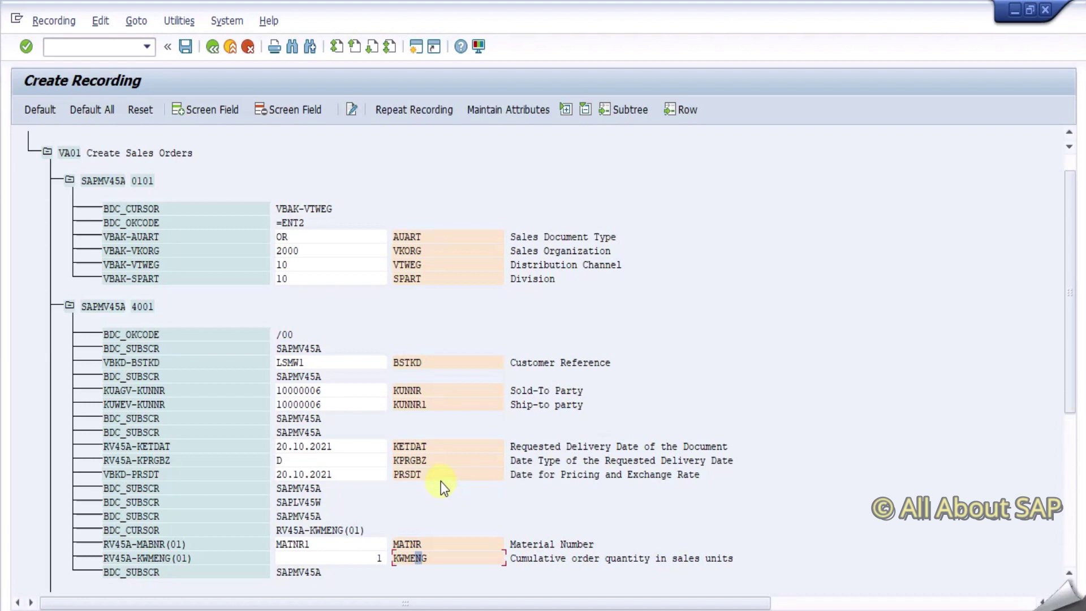
# Review the field names in the recording, then leave it and the recordings overview to return to the object attributes
pyautogui.scroll(-1, 450, 315)
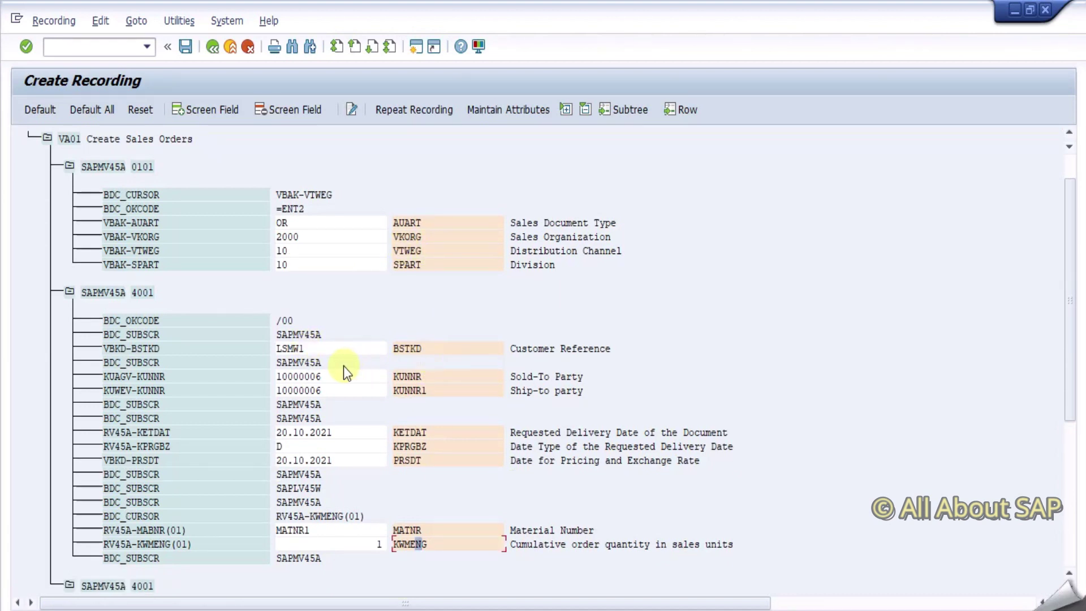
pyautogui.click(319, 375)
pyautogui.click(424, 346)
pyautogui.scroll(-2, 437, 421)
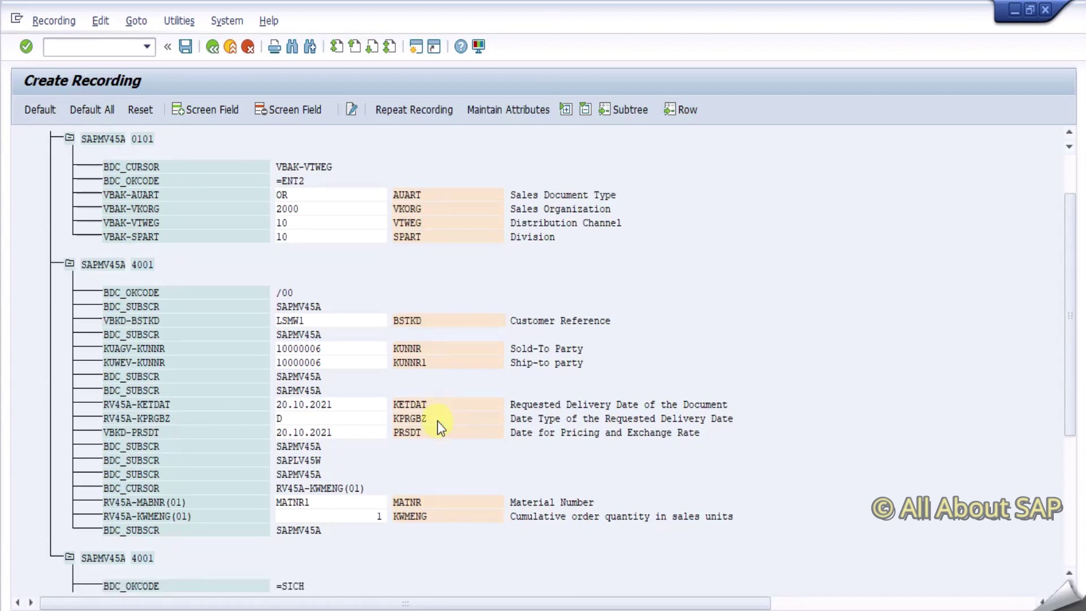
pyautogui.scroll(-1, 437, 421)
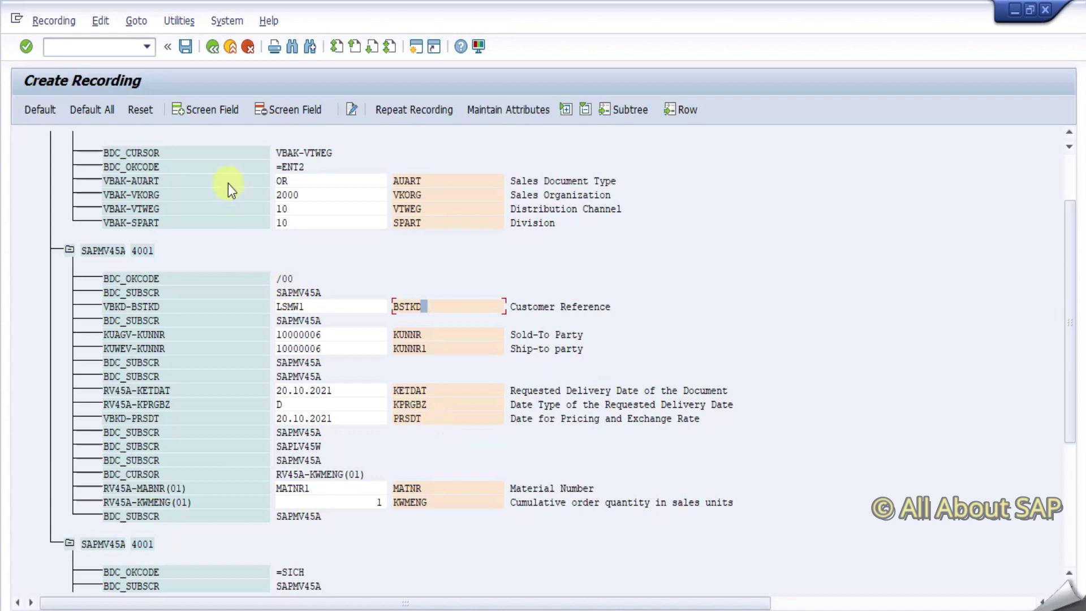
pyautogui.click(212, 46)
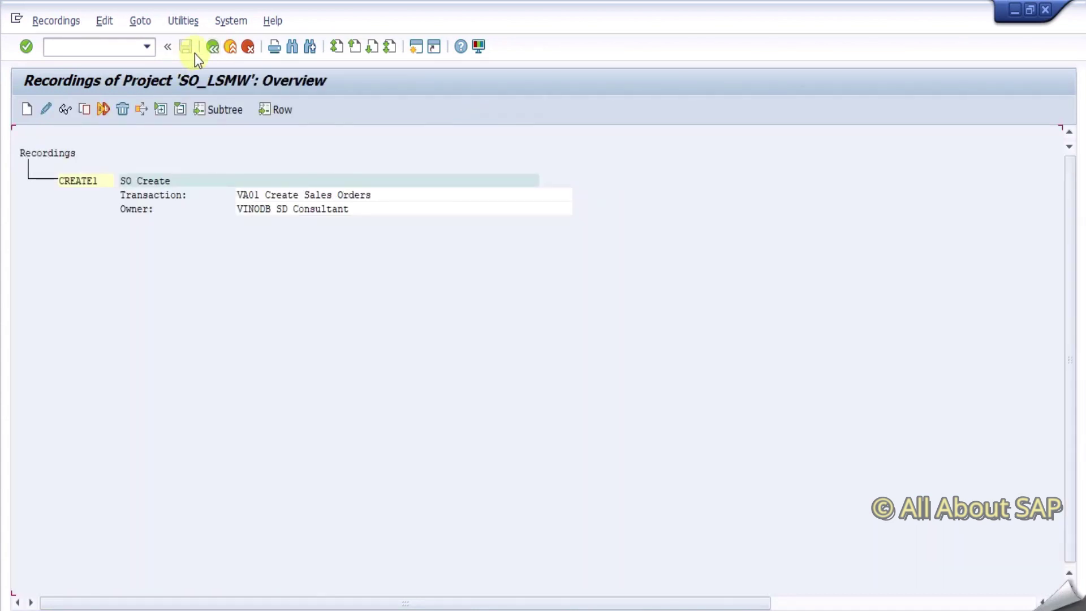
pyautogui.click(214, 47)
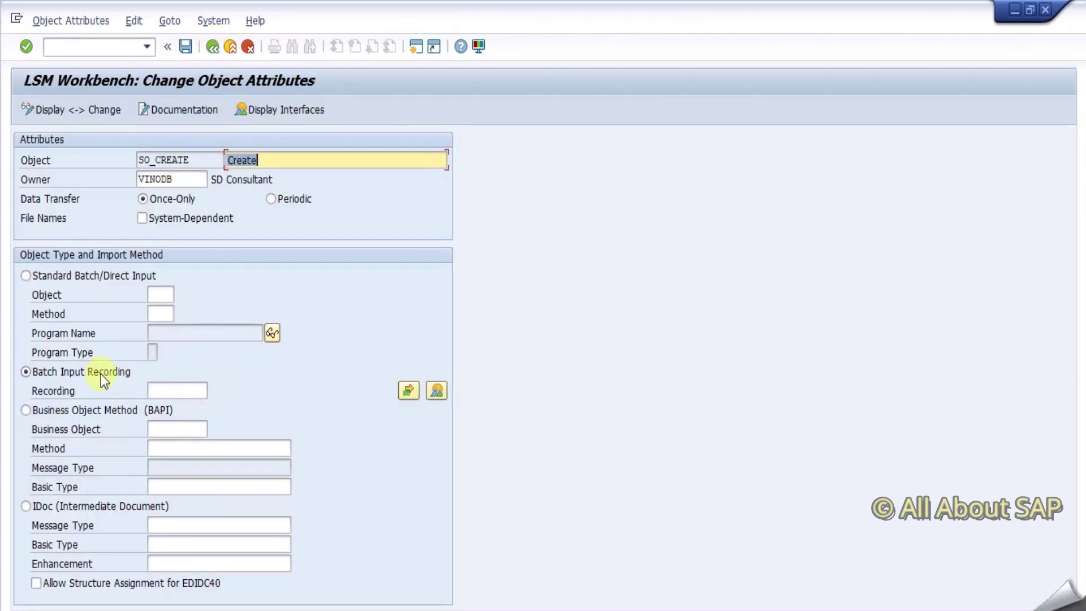
# Assign recording CREATE1 to the object's batch input recording method and return to the list of process steps
pyautogui.click(206, 389)
pyautogui.click(214, 390)
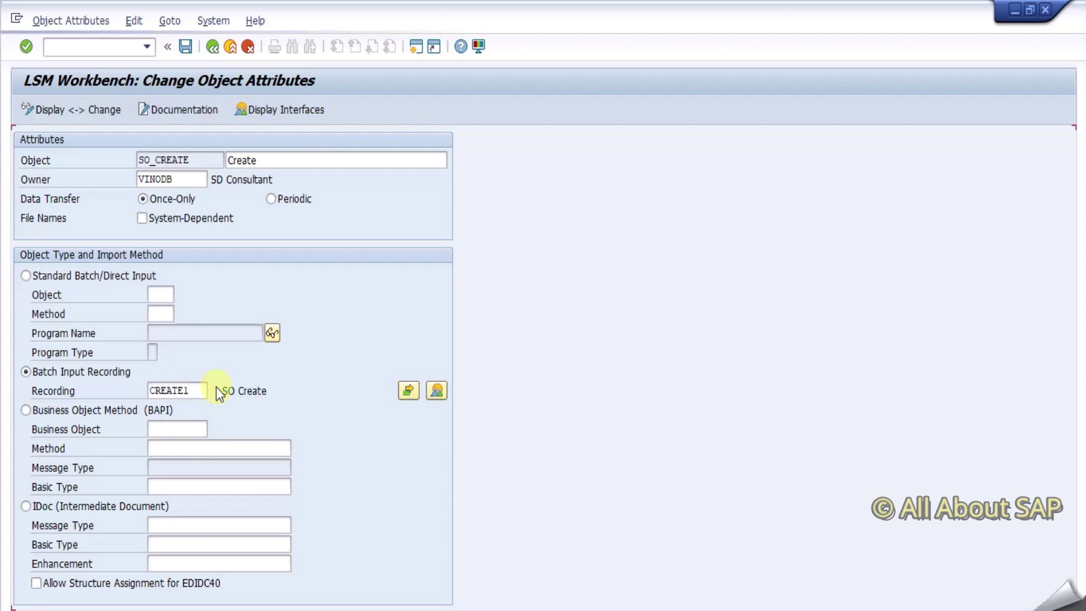
pyautogui.press('Return')
pyautogui.click(212, 48)
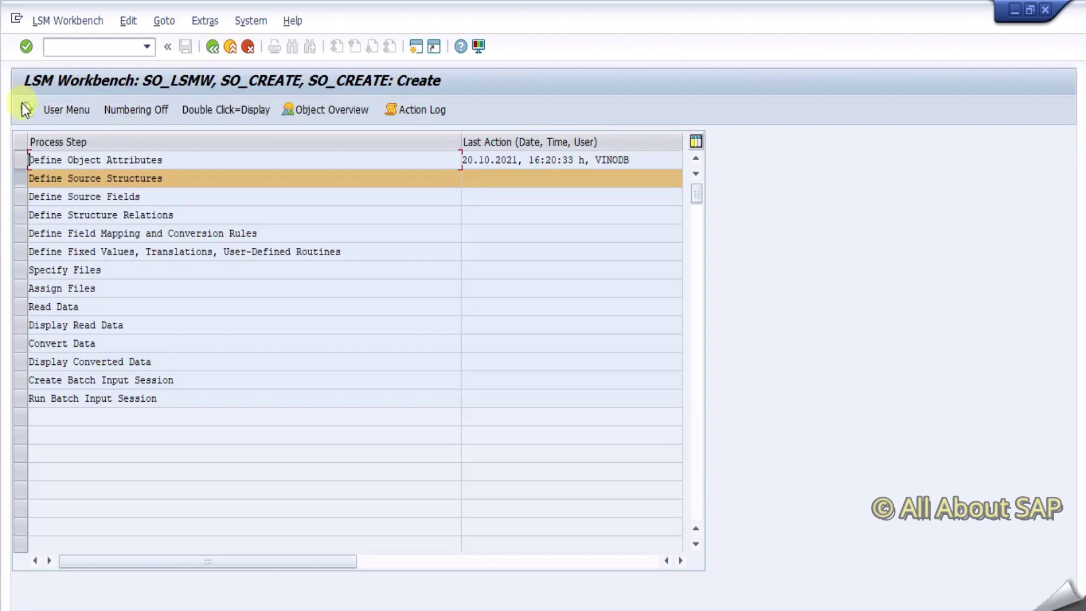
# Open the source structures definition and try to create structure Create1 with the description Create SO
pyautogui.click(26, 110)
pyautogui.click(25, 108)
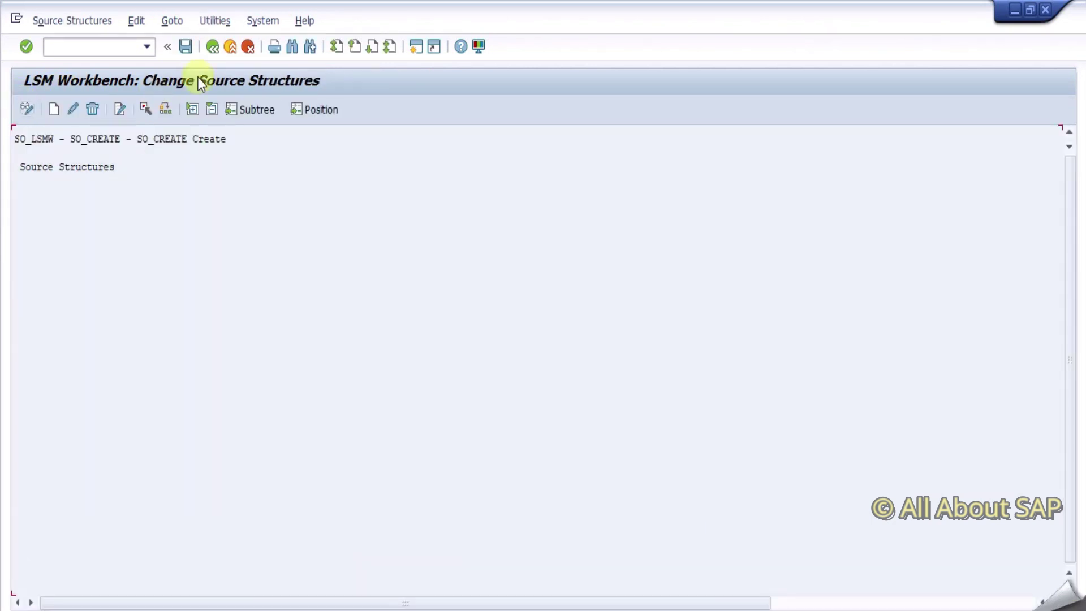
pyautogui.click(54, 108)
pyautogui.write('Create1')
pyautogui.press('Tab')
pyautogui.write('Create SO')
pyautogui.press('Return')
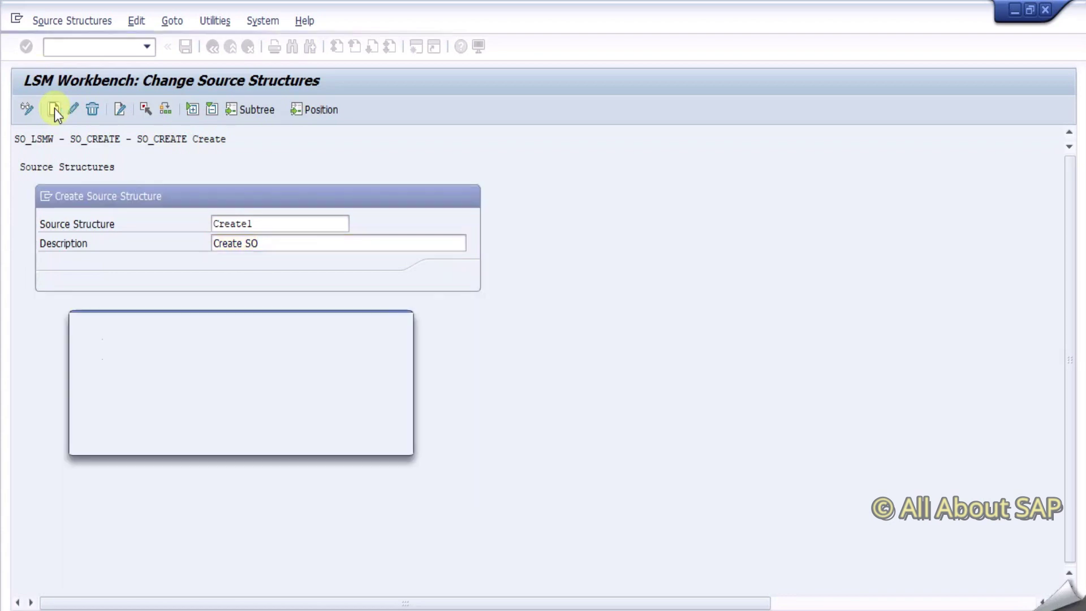
pyautogui.press('Return')
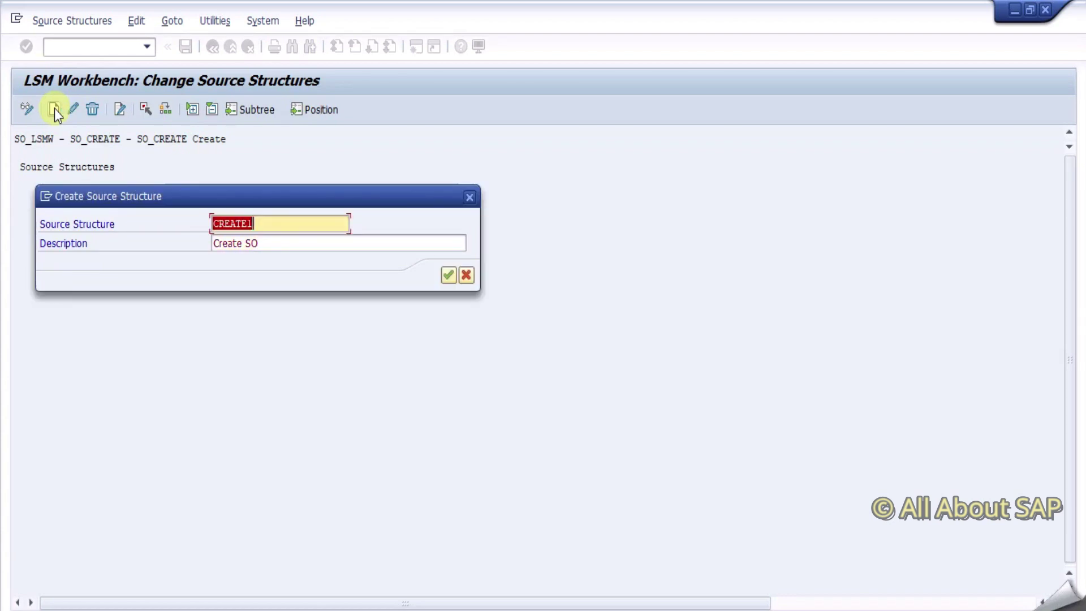
# Name the new source structure CREATESO instead, create it and return to the list of process steps
pyautogui.press('End')
pyautogui.press('BackSpace')
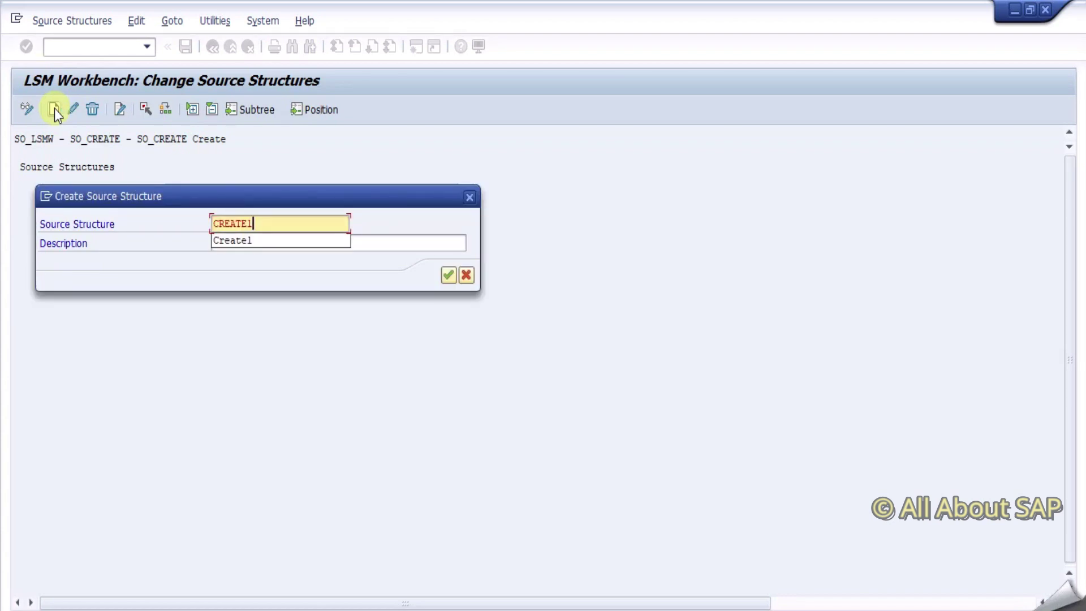
pyautogui.write('SO')
pyautogui.press('Return')
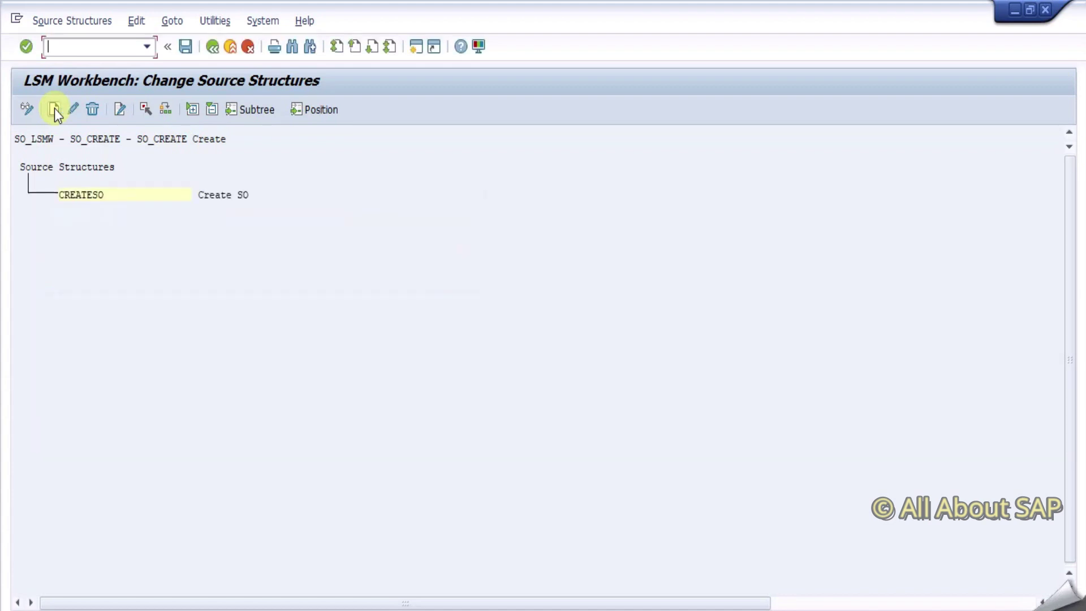
pyautogui.click(212, 46)
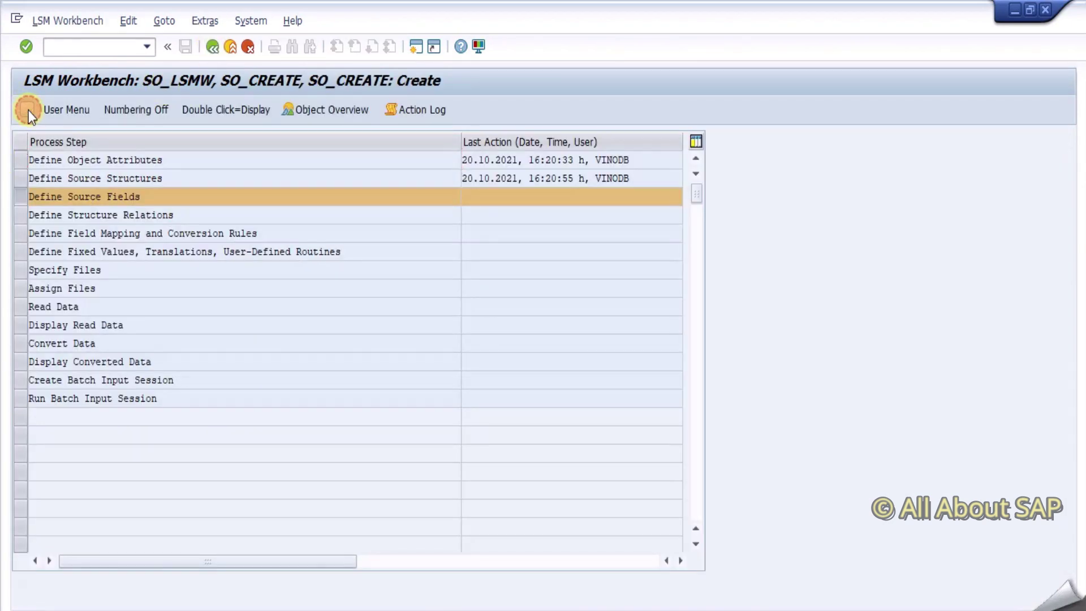
# Open the source fields definition and bring up the field table for structure CREATESO
pyautogui.click(28, 110)
pyautogui.click(27, 110)
pyautogui.click(100, 192)
pyautogui.click(130, 110)
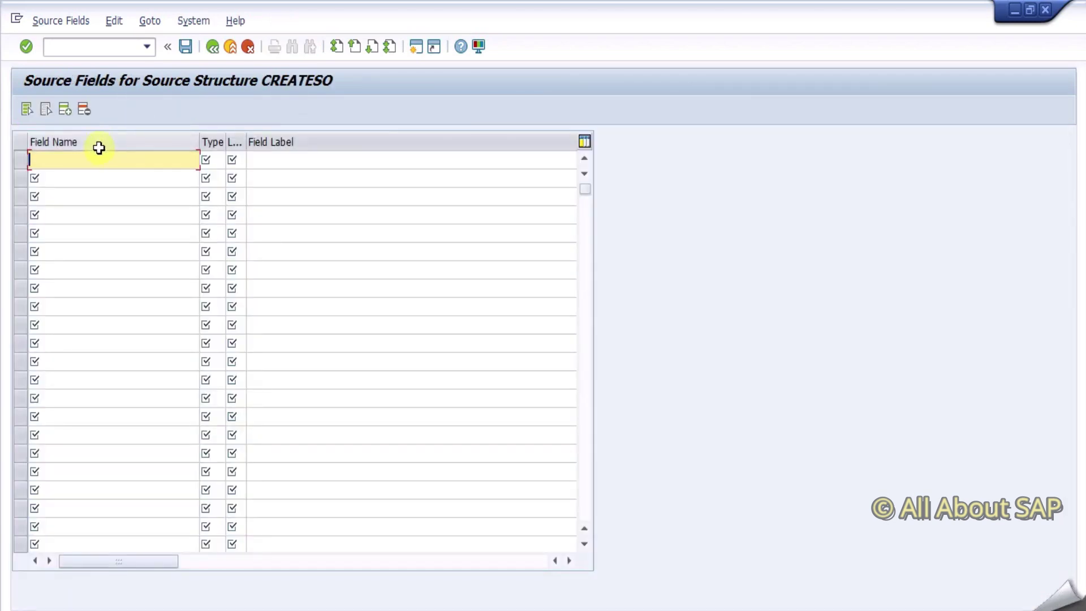
# Enter BSTKD, KUNNR and KUNNR1 as the first three source field names
pyautogui.write('BSTKD')
pyautogui.press('Tab')
pyautogui.press('Tab')
pyautogui.press('Tab')
pyautogui.write('KUNNR')
pyautogui.press('Tab')
pyautogui.press('Tab')
pyautogui.press('Tab')
pyautogui.write('KUNNR')
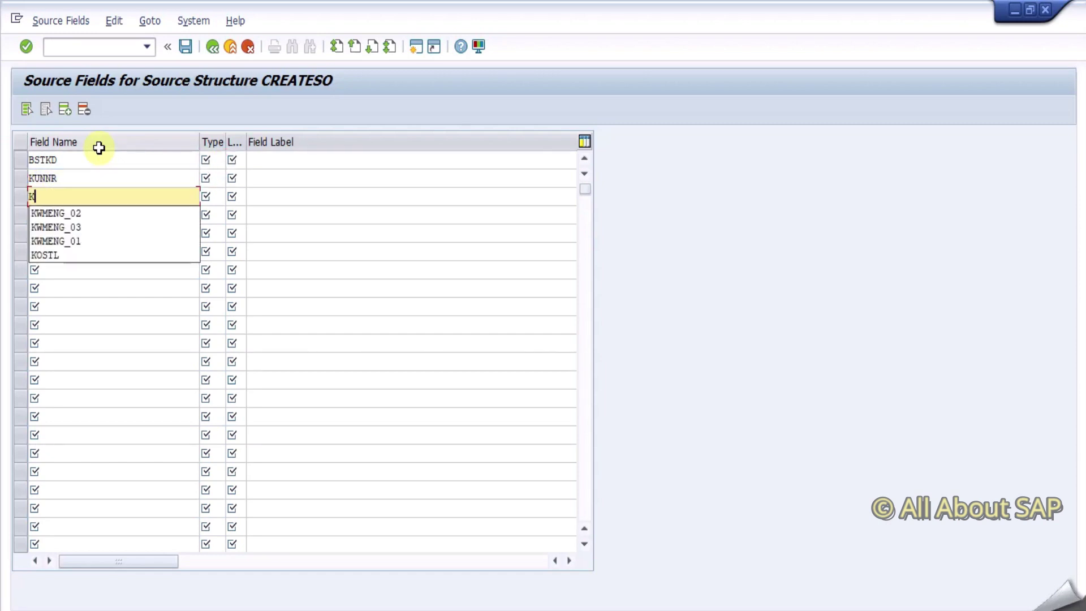
pyautogui.write('1')
pyautogui.press('Tab')
pyautogui.press('Tab')
pyautogui.press('Tab')
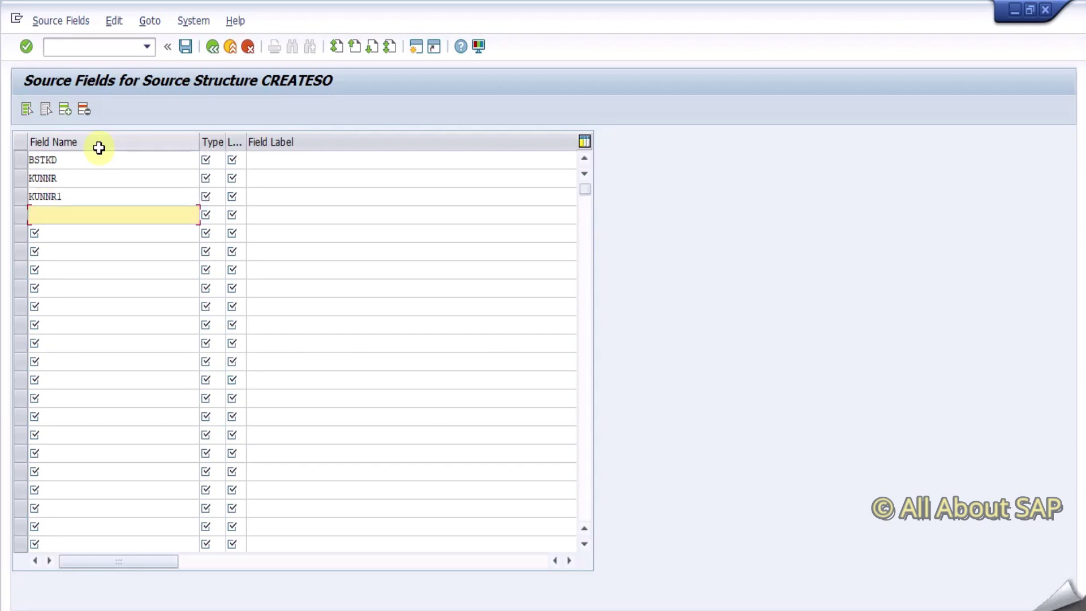
# Rewrite the first three source field names in the order KUNNR, KUNNR1, BSTKD
pyautogui.press('Return')
pyautogui.press('Delete')
pyautogui.press('Delete')
pyautogui.press('Delete')
pyautogui.press('Delete')
pyautogui.press('Delete')
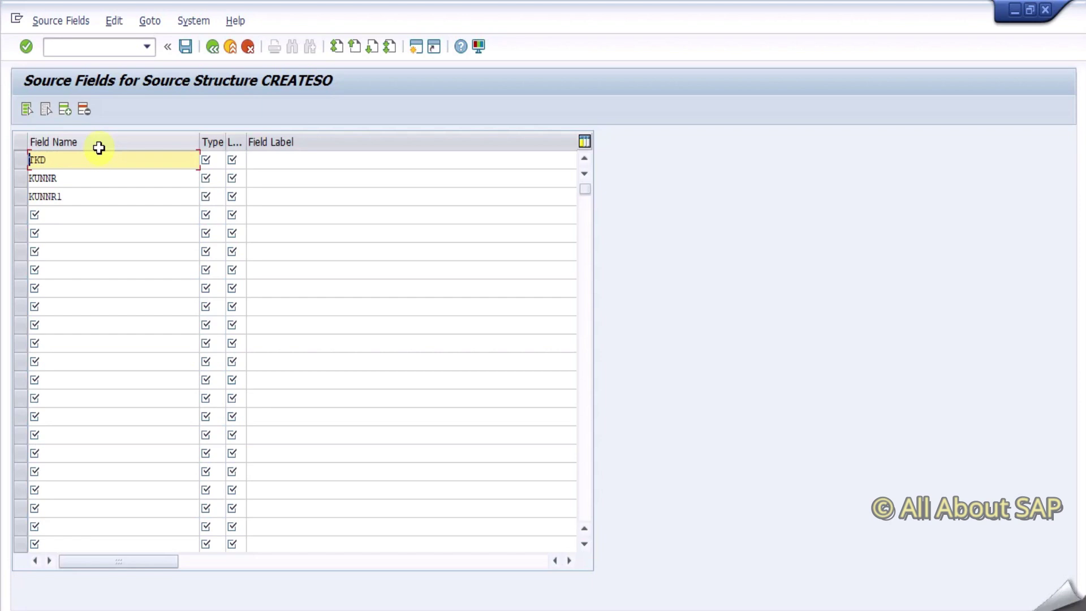
pyautogui.write('K')
pyautogui.write('U')
pyautogui.press('BackSpace')
pyautogui.write('UNNR')
pyautogui.press('Down')
pyautogui.press('Down')
pyautogui.press('BackSpace')
pyautogui.press('BackSpace')
pyautogui.press('BackSpace')
pyautogui.press('BackSpace')
pyautogui.press('BackSpace')
pyautogui.press('BackSpace')
pyautogui.write('BSTKD')
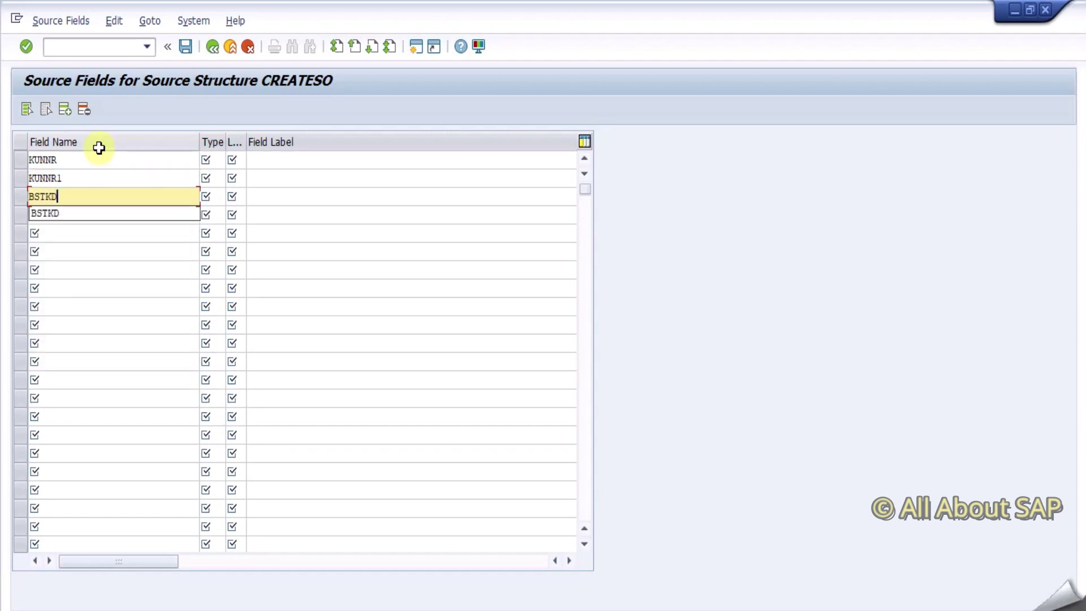
# Add the source fields MATNR and KWMENG below BSTKD
pyautogui.press('Down')
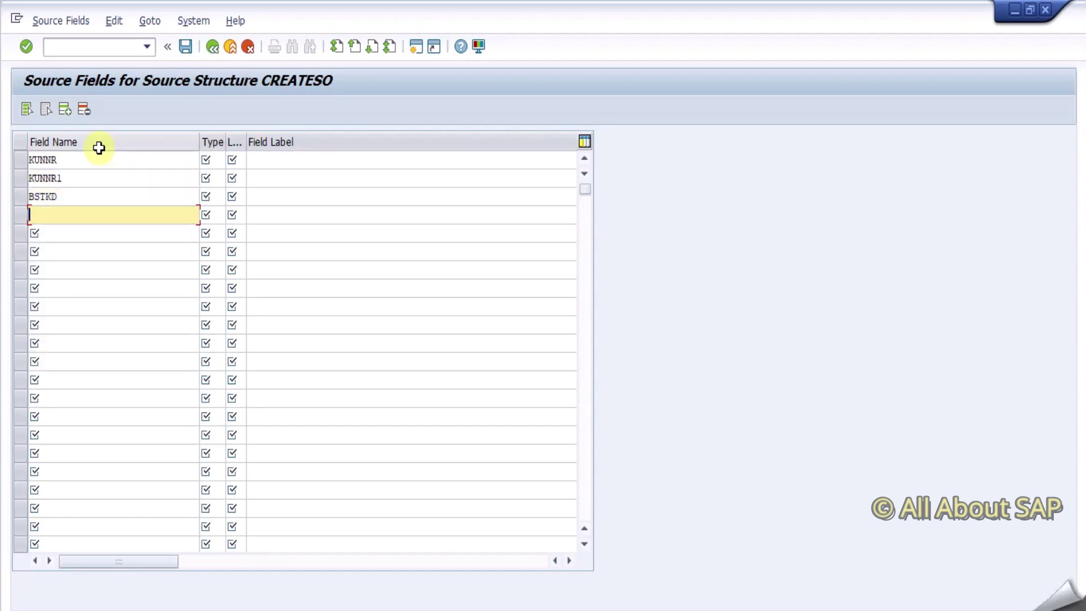
pyautogui.write('MATNR')
pyautogui.press('Down')
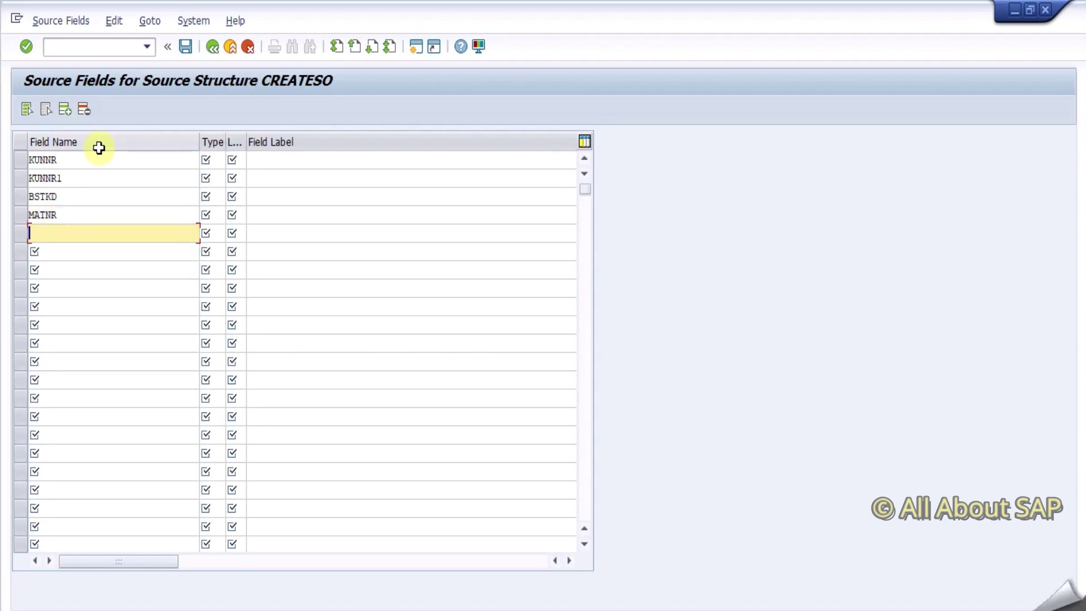
pyautogui.write('KWMEN')
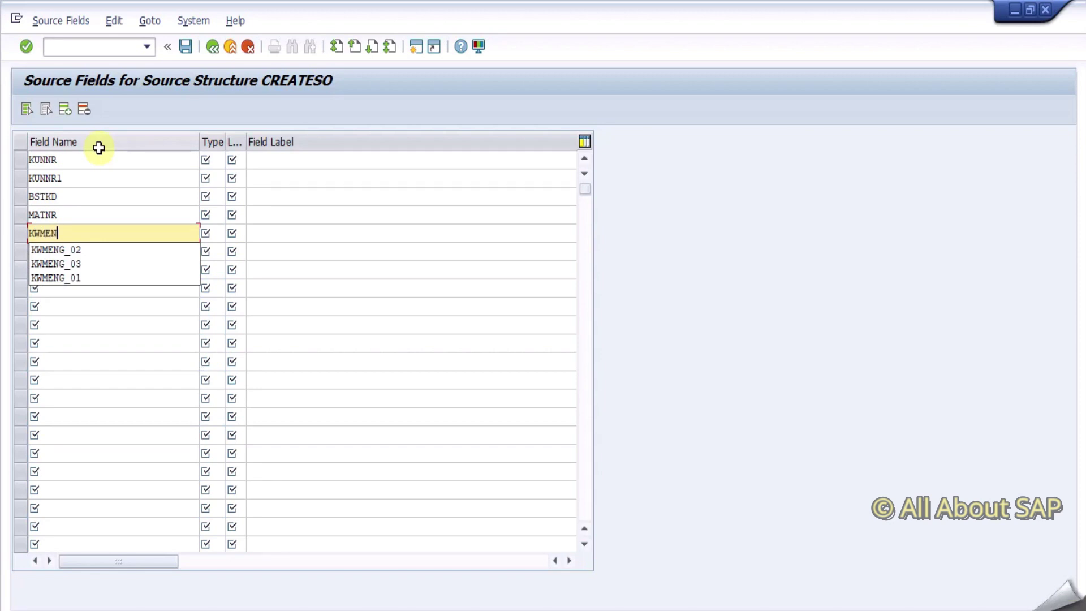
# Set the type of all five source fields to C
pyautogui.press('Tab')
pyautogui.press('Up')
pyautogui.press('Up')
pyautogui.press('Up')
pyautogui.press('Up')
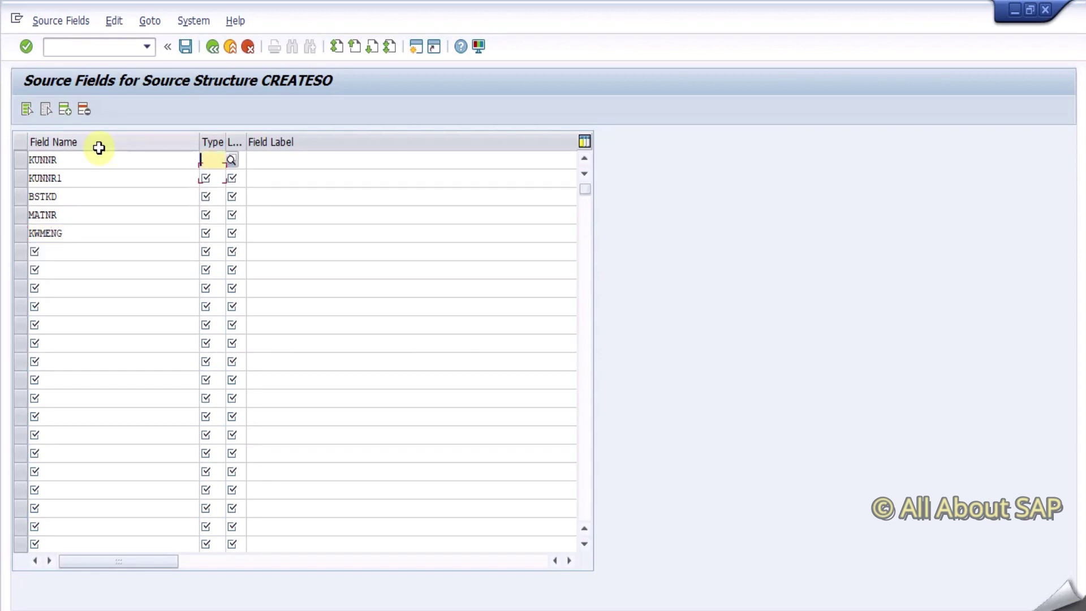
pyautogui.write('C')
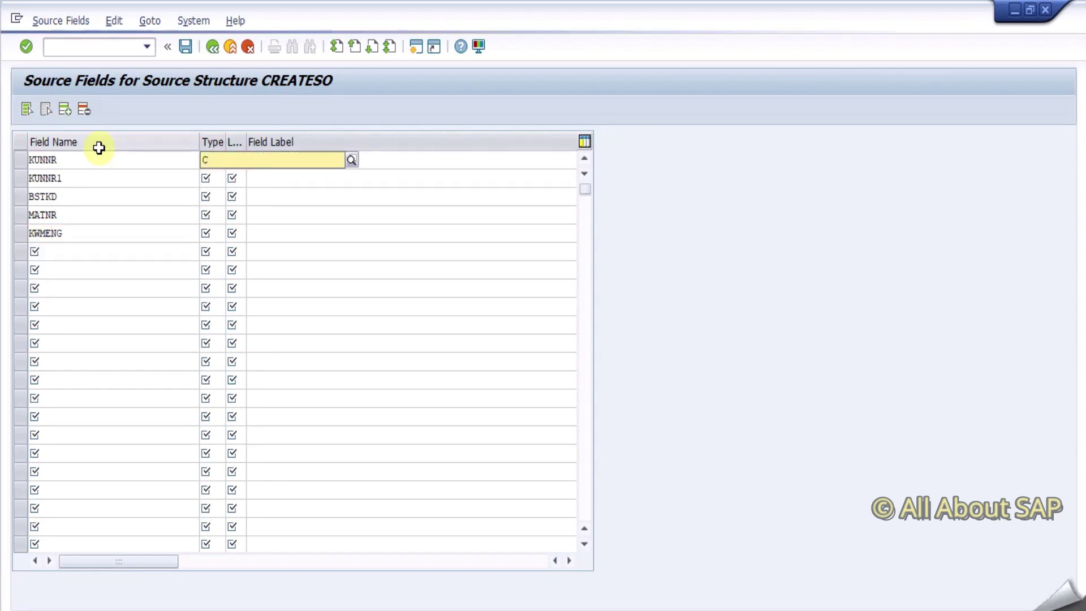
pyautogui.press('Down')
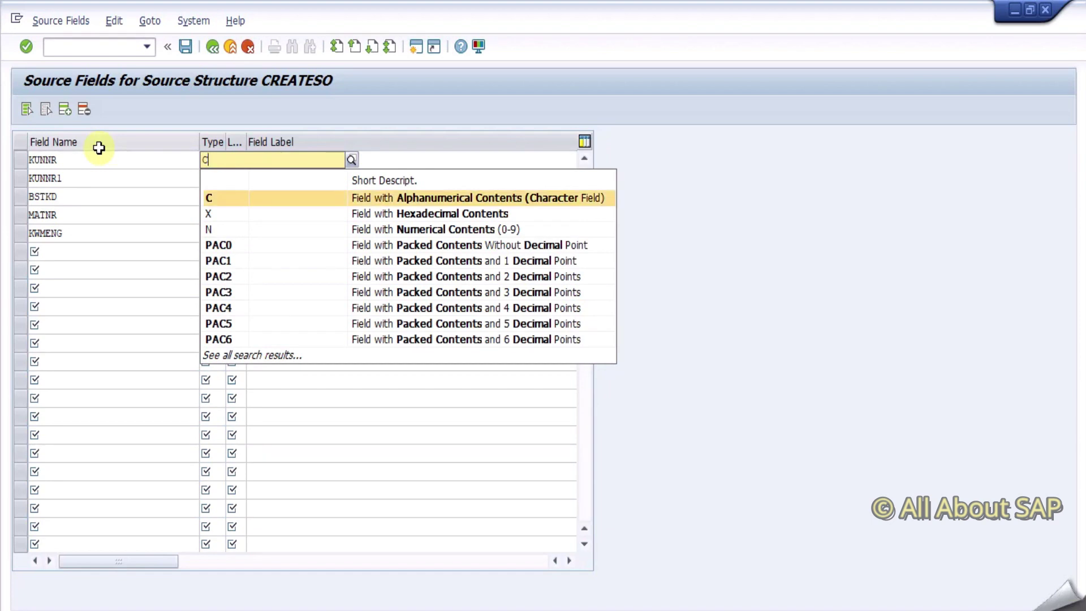
pyautogui.press('Return')
pyautogui.press('Down')
pyautogui.write('C')
pyautogui.press('Down')
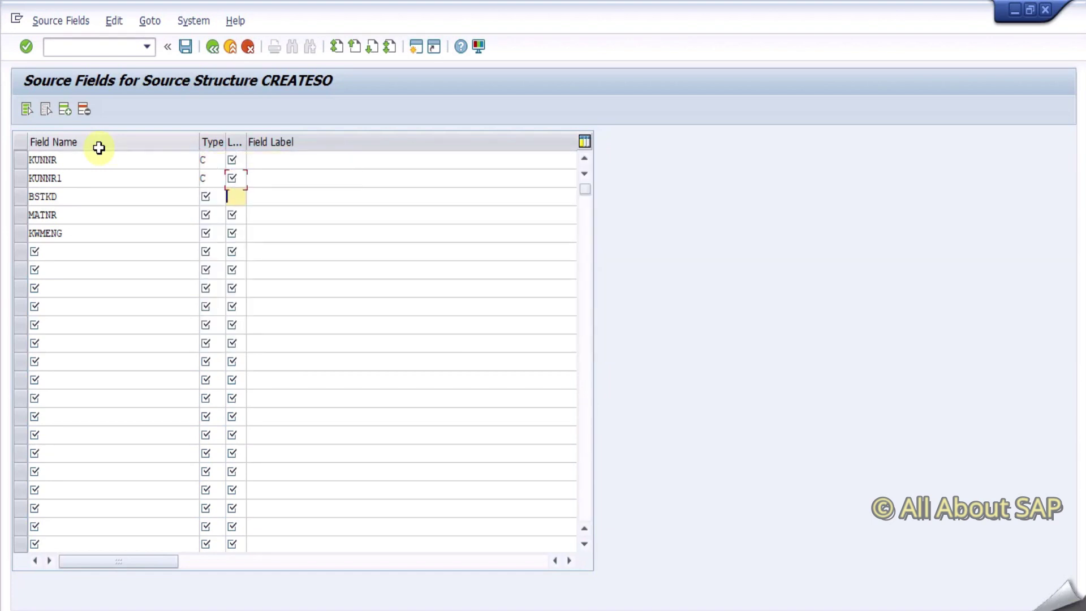
pyautogui.write('C')
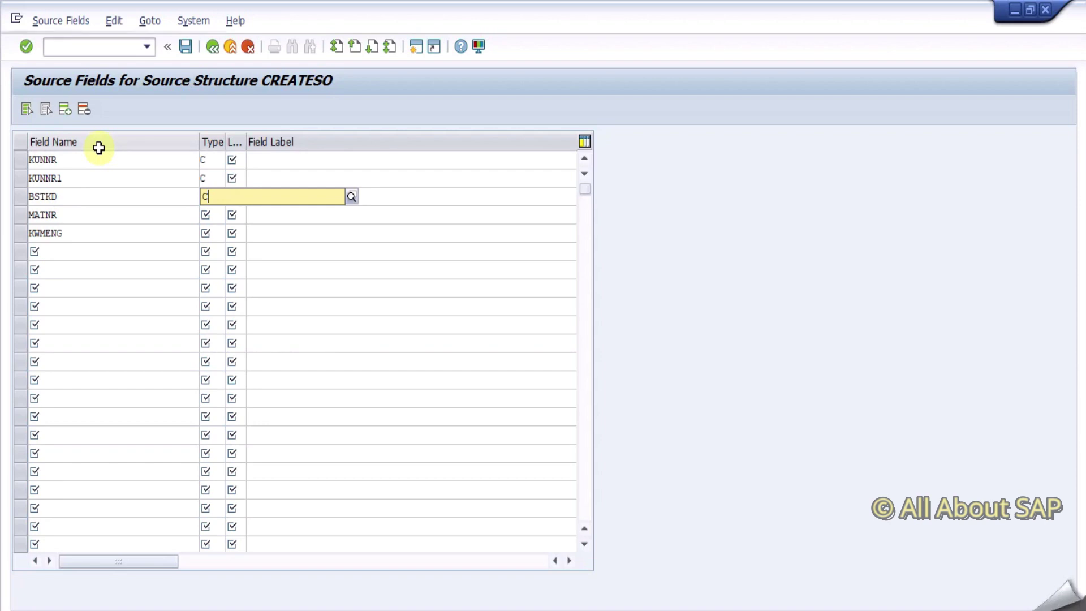
pyautogui.press('Down')
pyautogui.press('Return')
pyautogui.press('Down')
pyautogui.write('C')
pyautogui.press('Down')
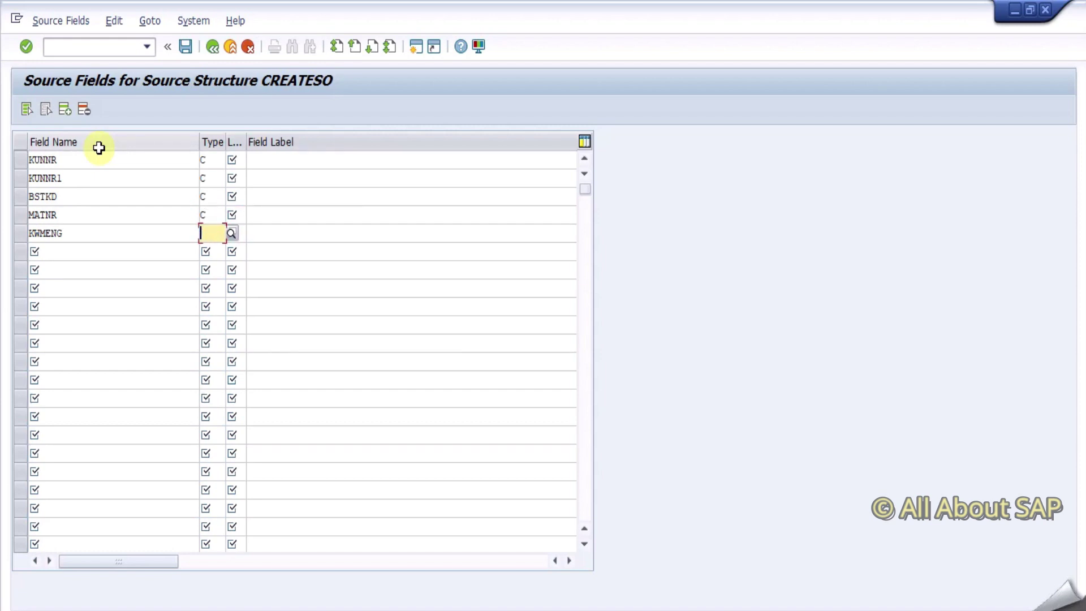
pyautogui.write('C')
# Set the field lengths to 10 for KUNNR and KUNNR1, 20 for BSTKD and MATNR, and 5 for KWMENG
pyautogui.press('Tab')
pyautogui.press('Up')
pyautogui.press('Up')
pyautogui.press('Up')
pyautogui.press('Up')
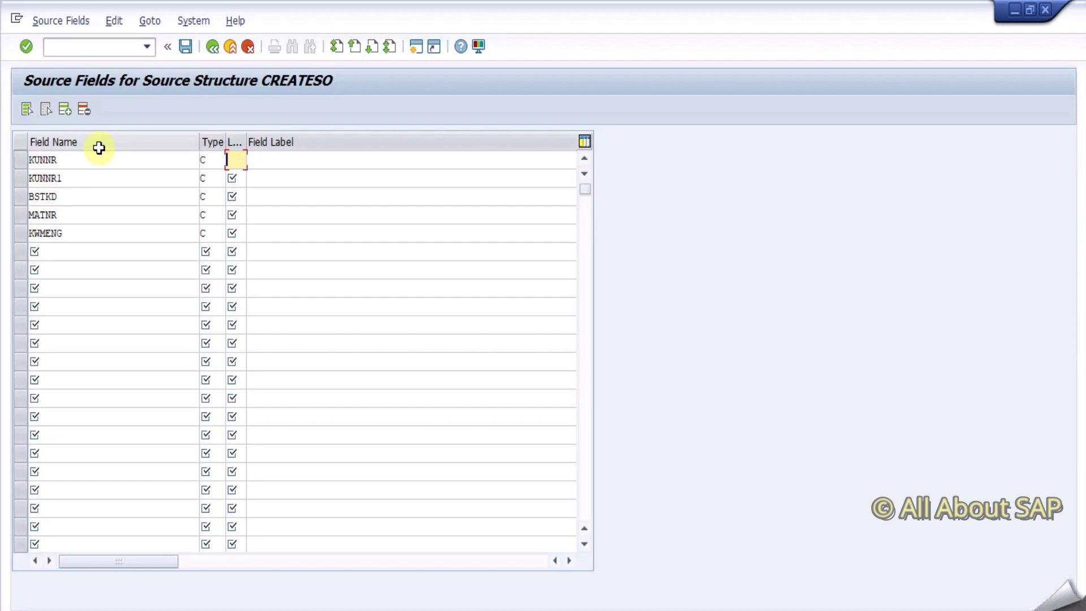
pyautogui.write('10')
pyautogui.press('Down')
pyautogui.write('10')
pyautogui.hotkey('shift', 'Tab')
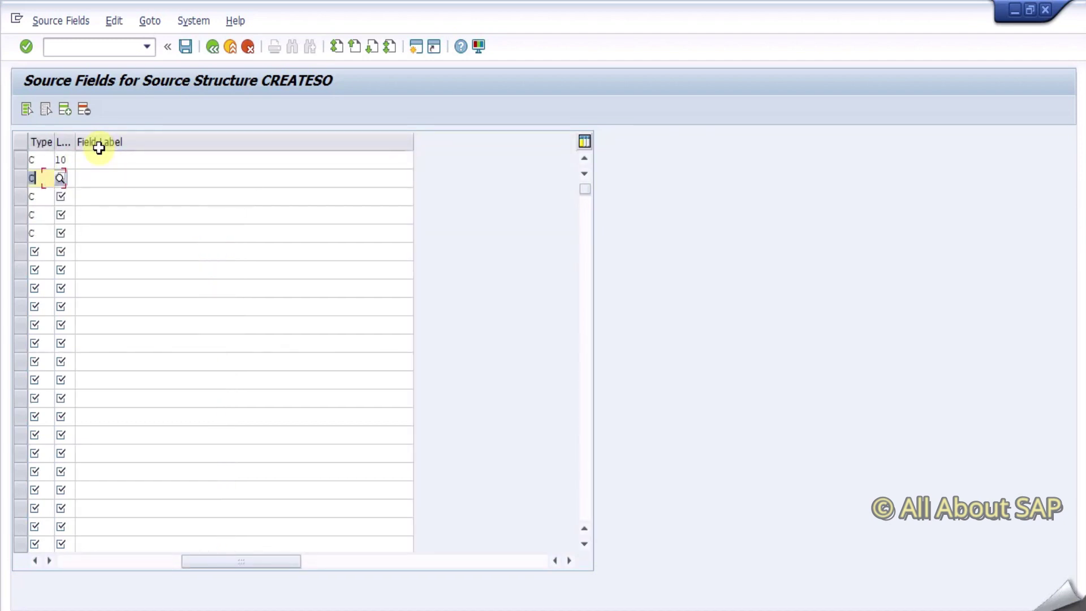
pyautogui.press('Tab')
pyautogui.press('Down')
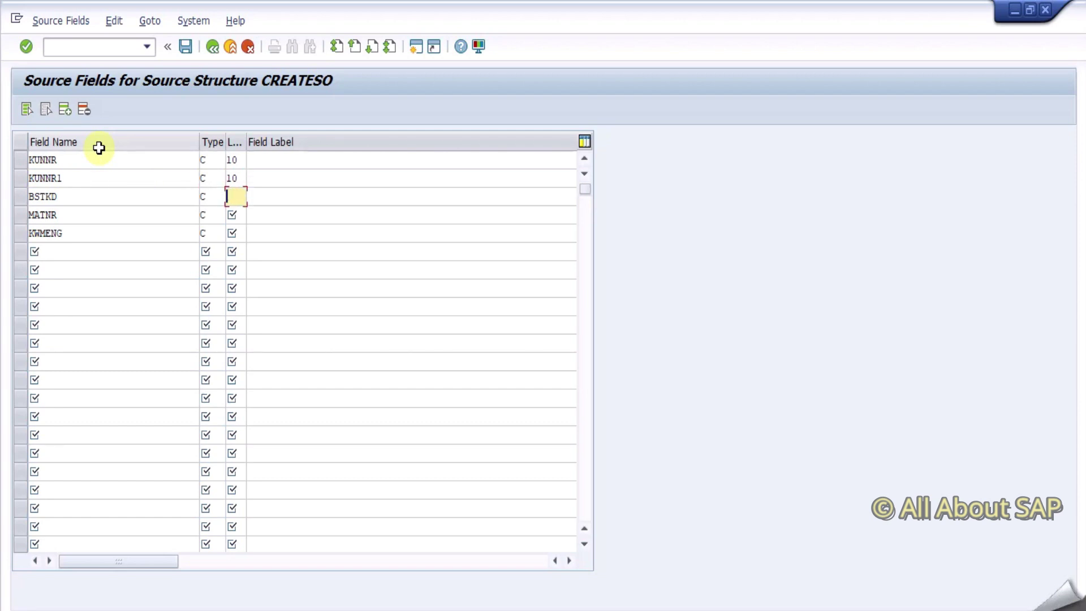
pyautogui.write('20')
pyautogui.press('Down')
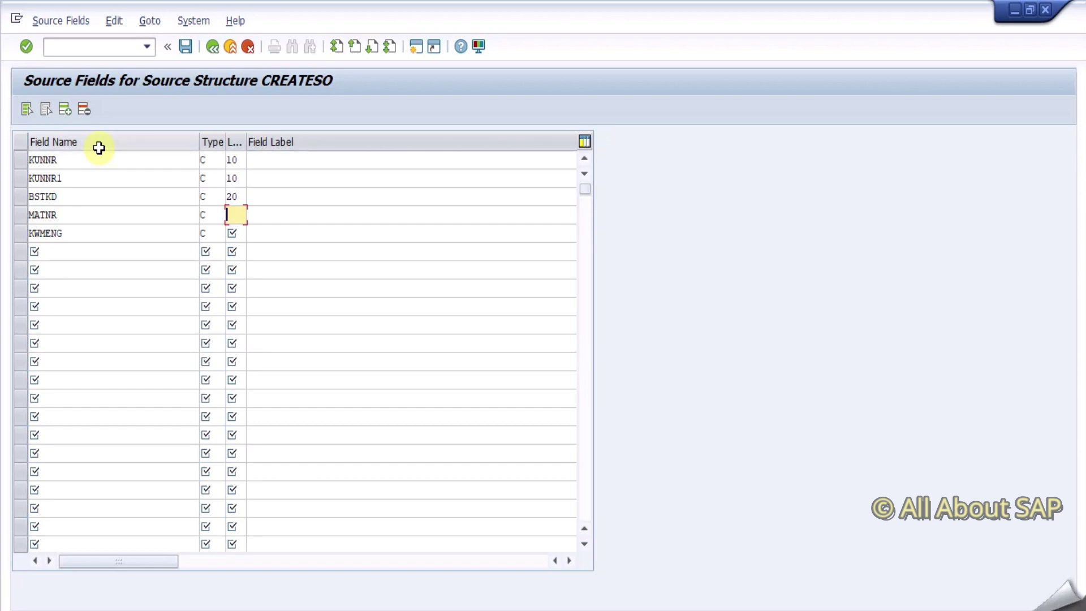
pyautogui.write('20')
pyautogui.press('Down')
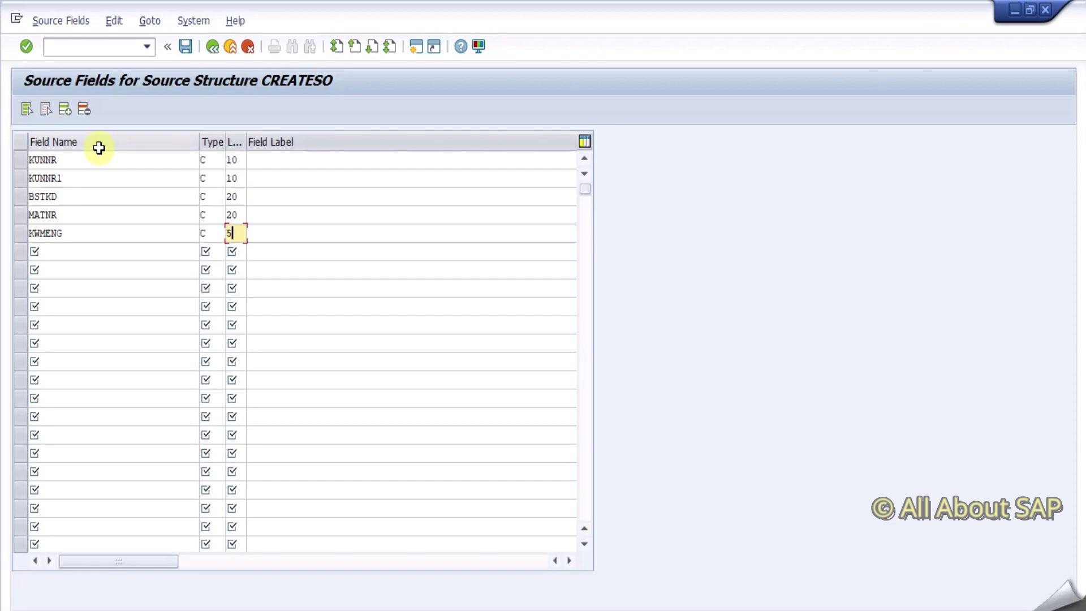
pyautogui.press('Return')
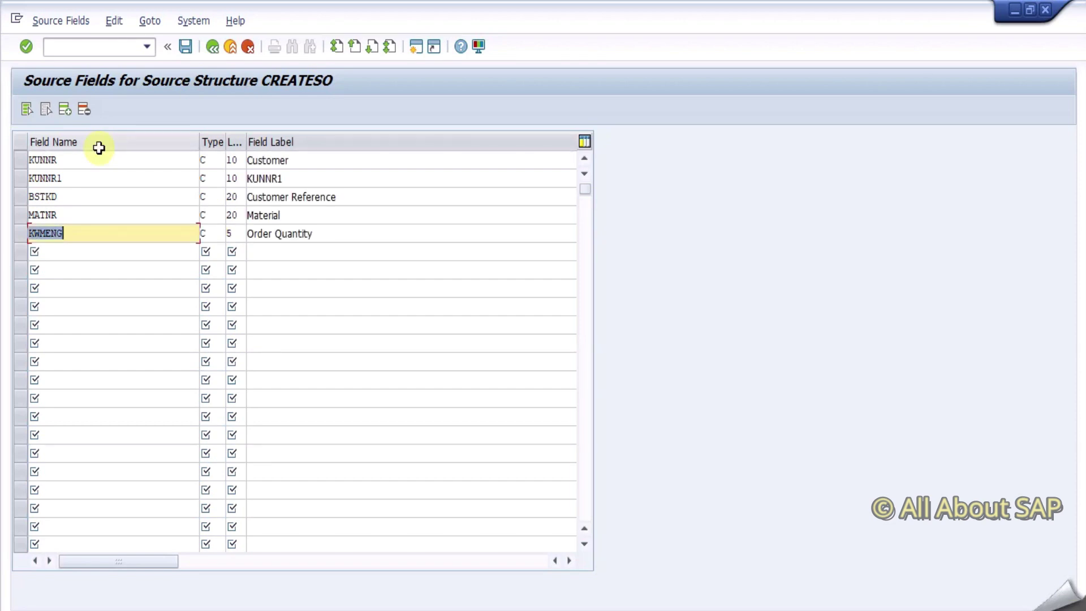
# Change the field label of KUNNR1 to Ship to Party
pyautogui.click(307, 177)
pyautogui.press('BackSpace')
pyautogui.write('Shi')
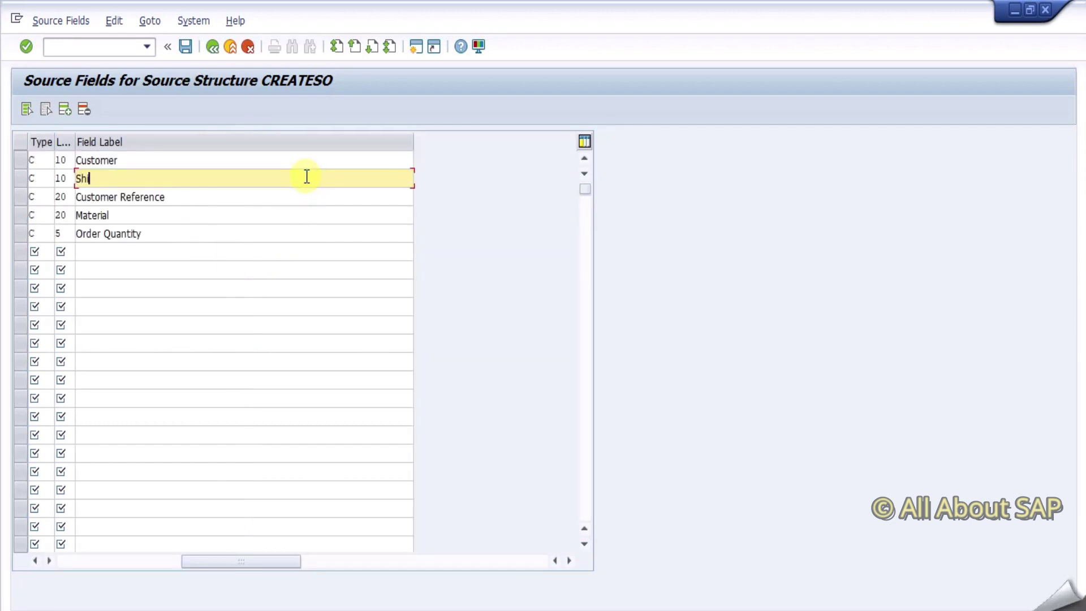
pyautogui.write('p to Party')
pyautogui.press('Return')
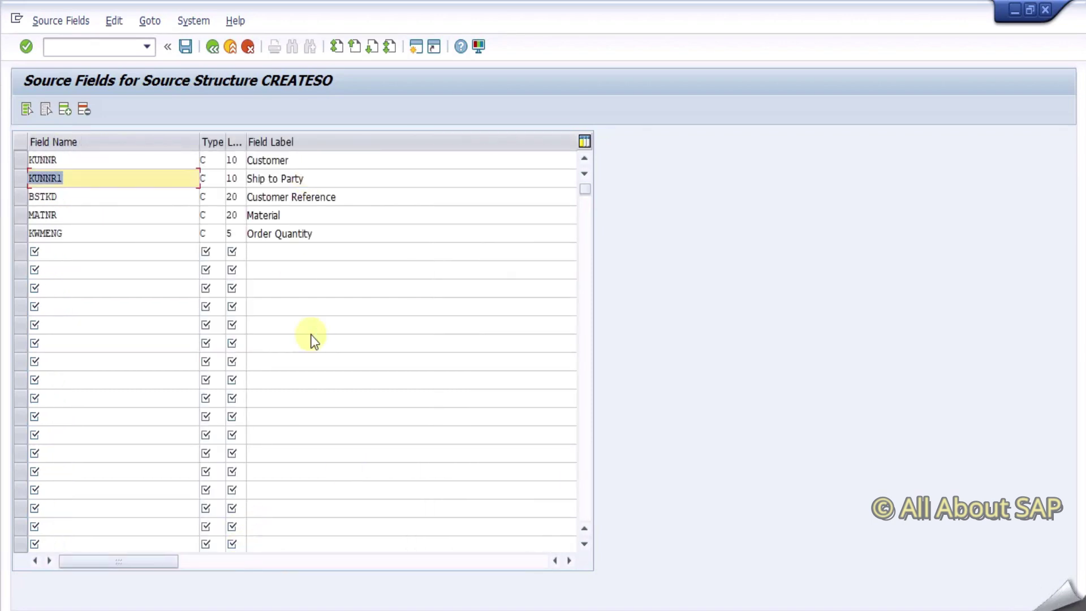
# Save the source fields of structure CREATESO and return to the process step overview
pyautogui.click(191, 51)
pyautogui.click(215, 43)
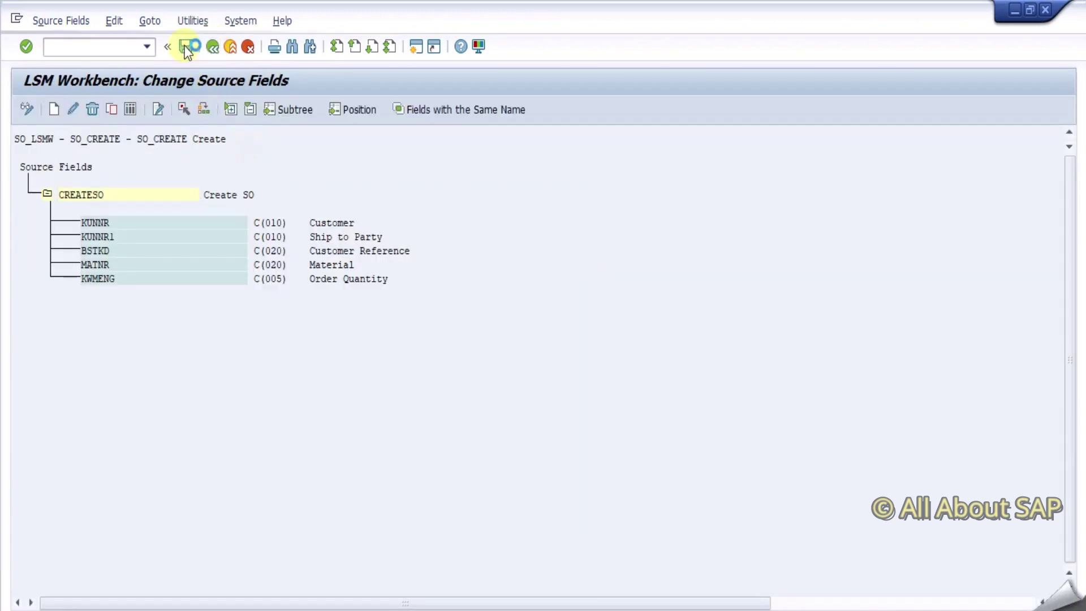
pyautogui.click(218, 45)
# Open Define Structure Relations for editing, save the relation of CREATE1 to CREATESO, and return to the process steps
pyautogui.click(29, 107)
pyautogui.click(29, 108)
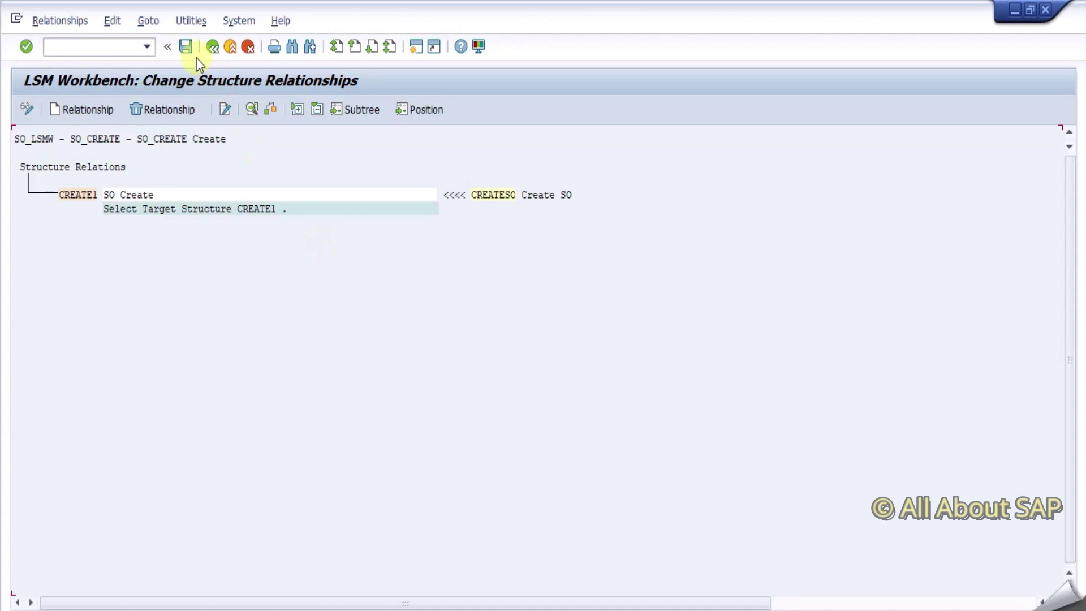
pyautogui.click(189, 44)
pyautogui.click(212, 46)
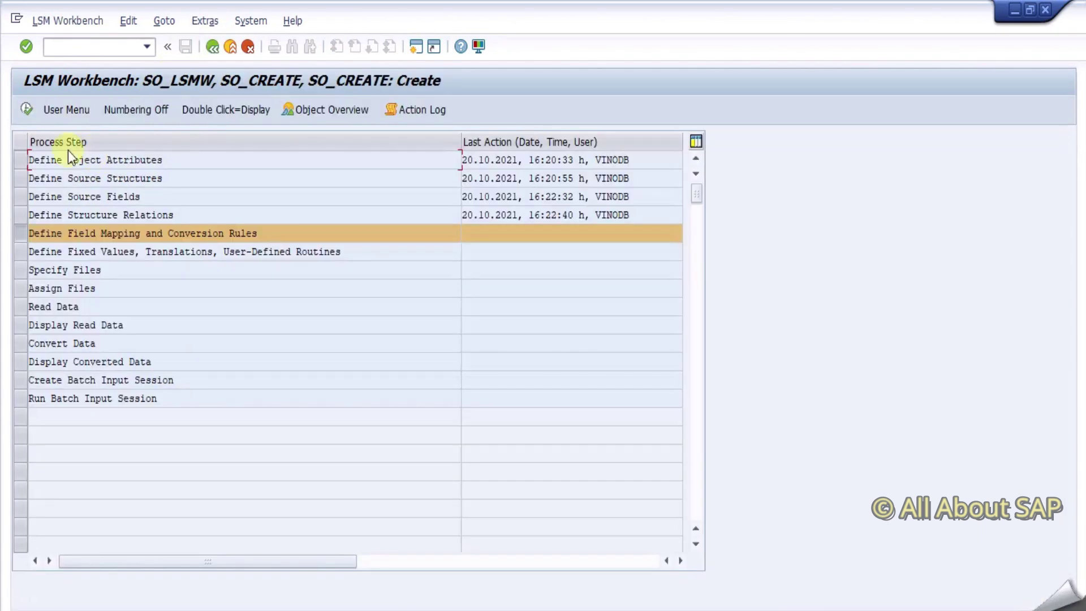
# Open the field mapping and conversion rules for editing and assign the constant OR to Sales Document Type
pyautogui.click(27, 108)
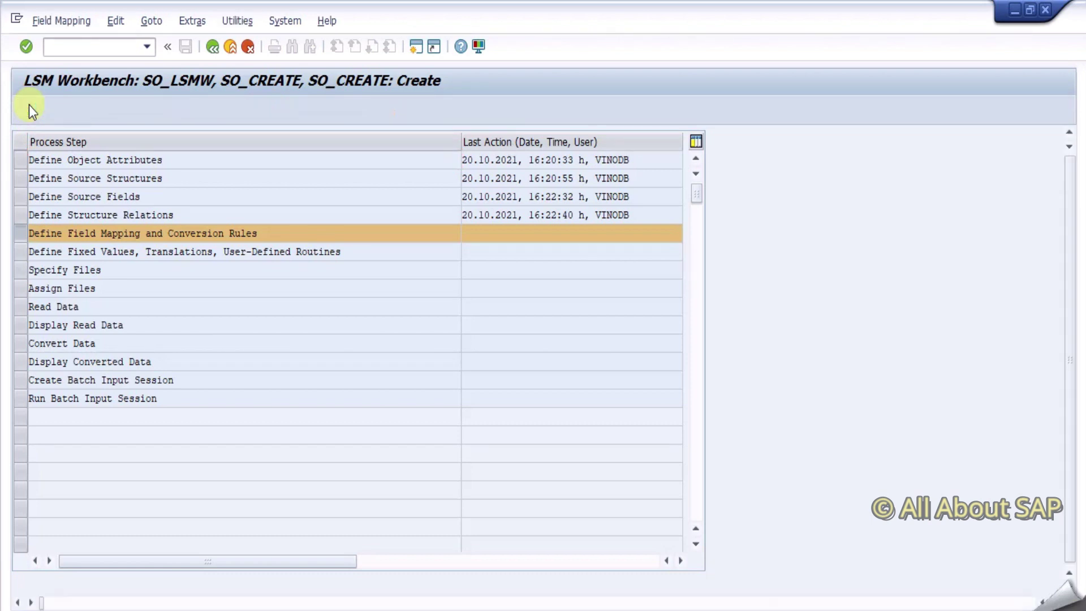
pyautogui.click(28, 109)
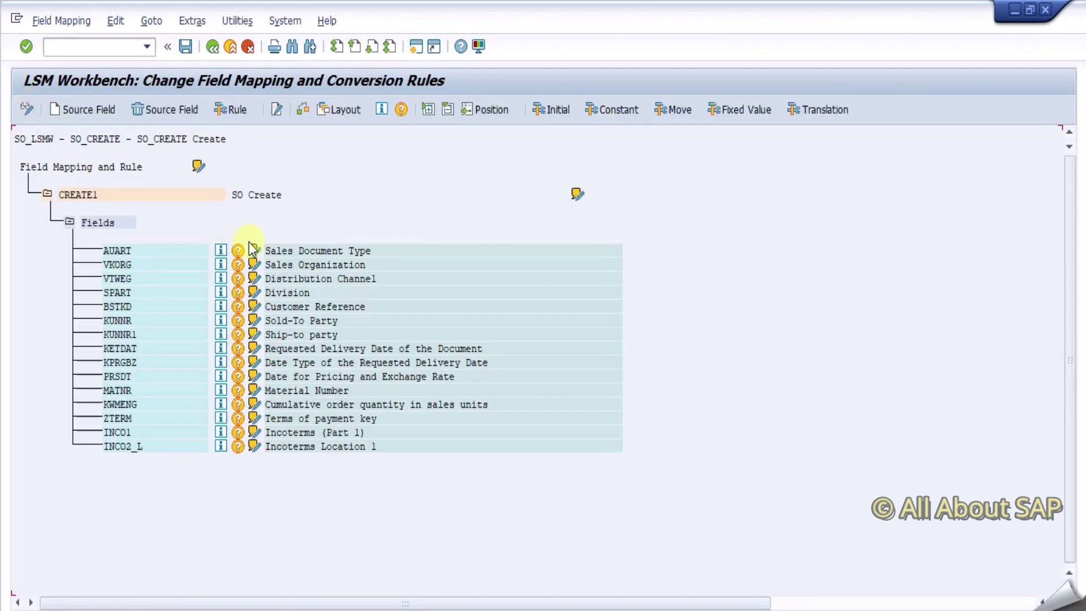
pyautogui.click(318, 250)
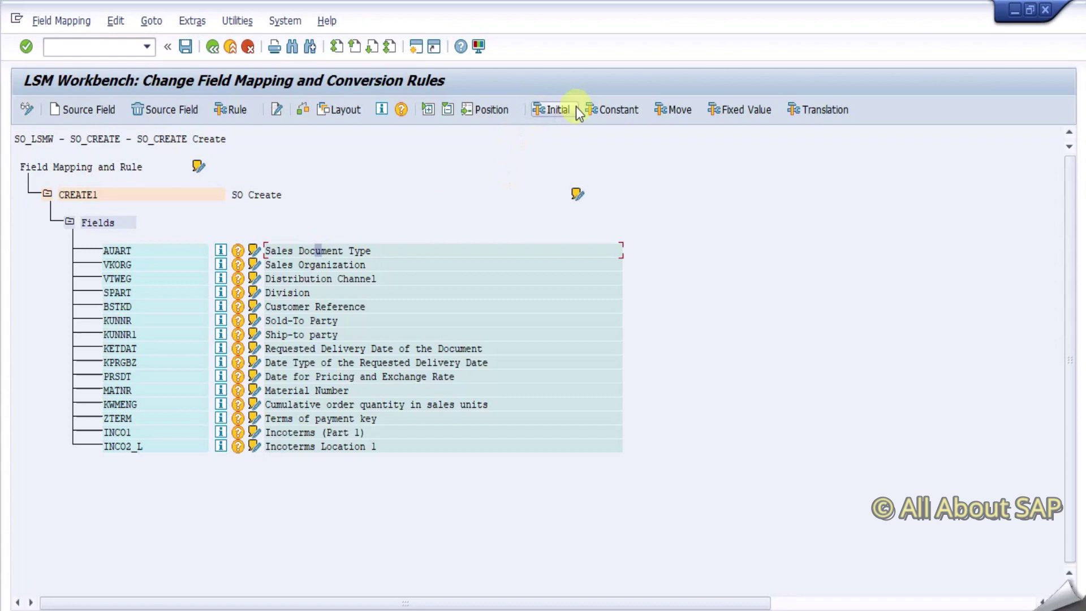
pyautogui.click(614, 110)
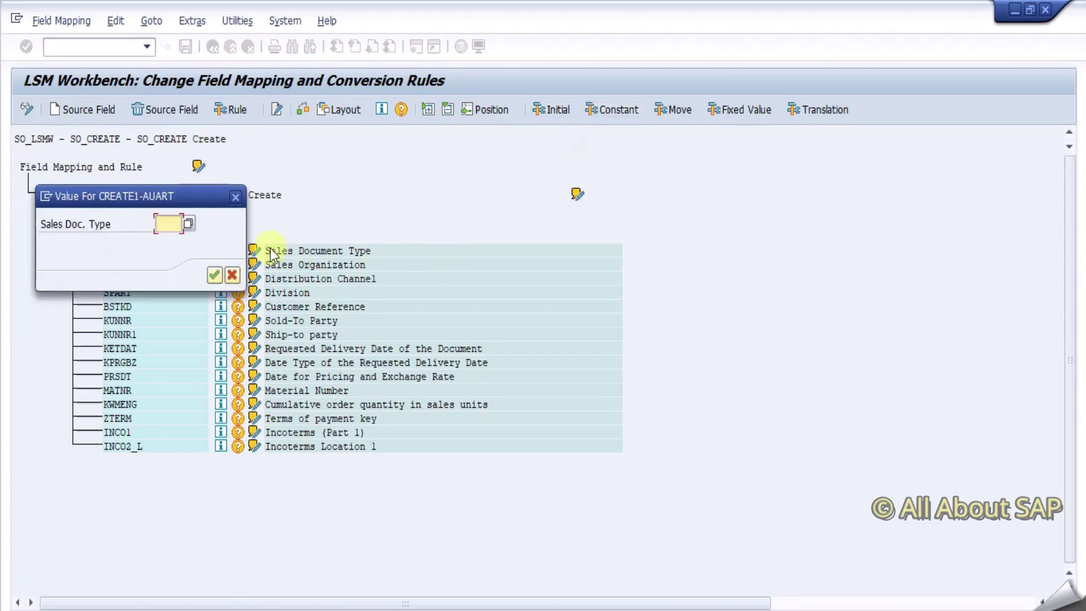
pyautogui.write('OR')
pyautogui.press('Return')
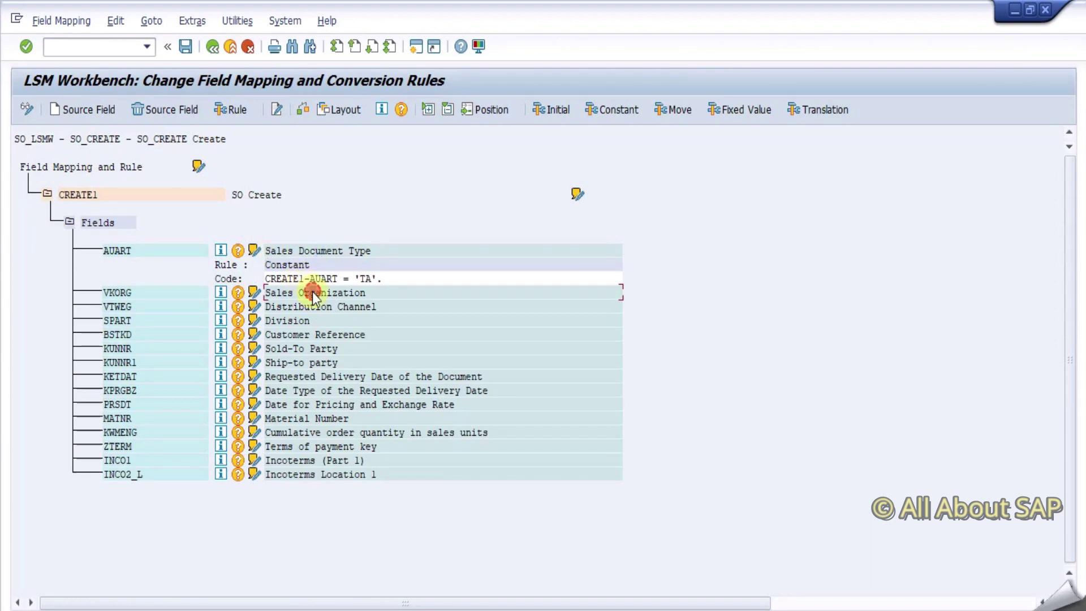
# Assign the constant 2000 to the Sales Organization field
pyautogui.click(615, 110)
pyautogui.write('2000')
pyautogui.press('Return')
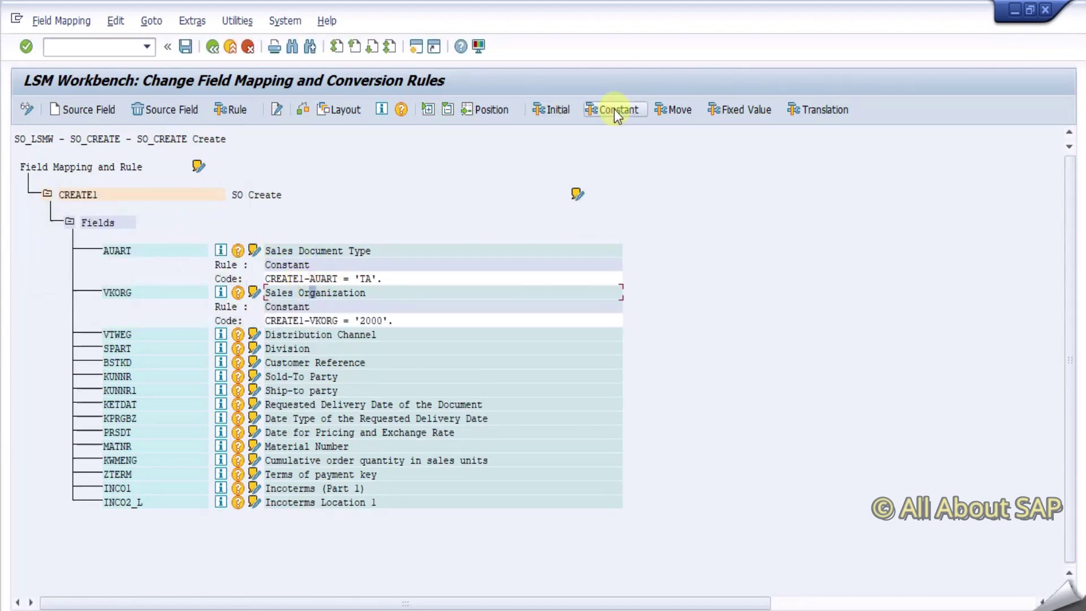
# Assign the constant 10 to both the Distribution Channel and Division fields
pyautogui.click(608, 111)
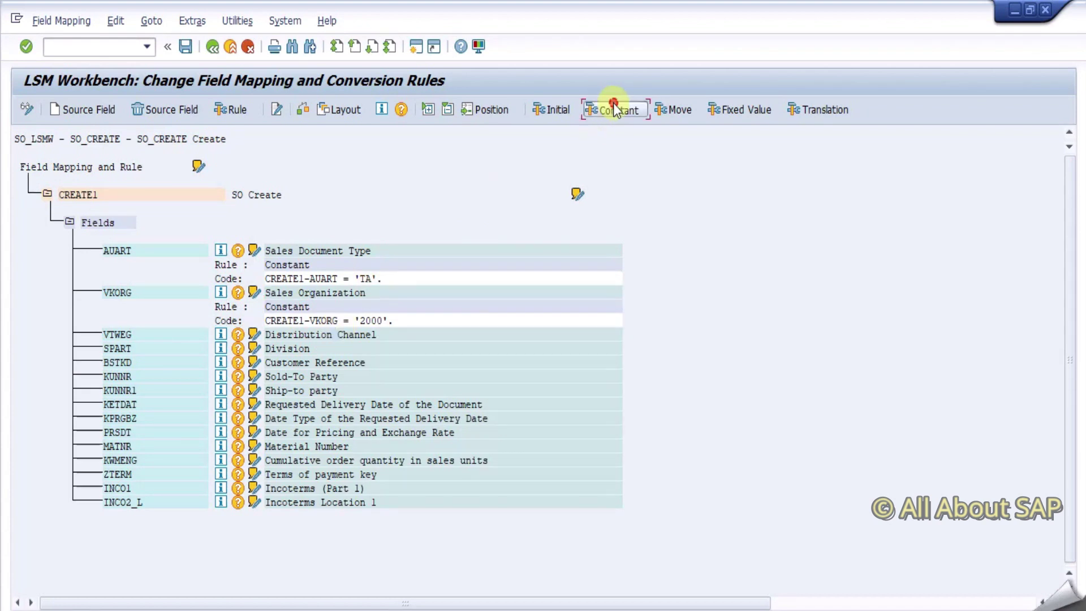
pyautogui.write('10')
pyautogui.press('Return')
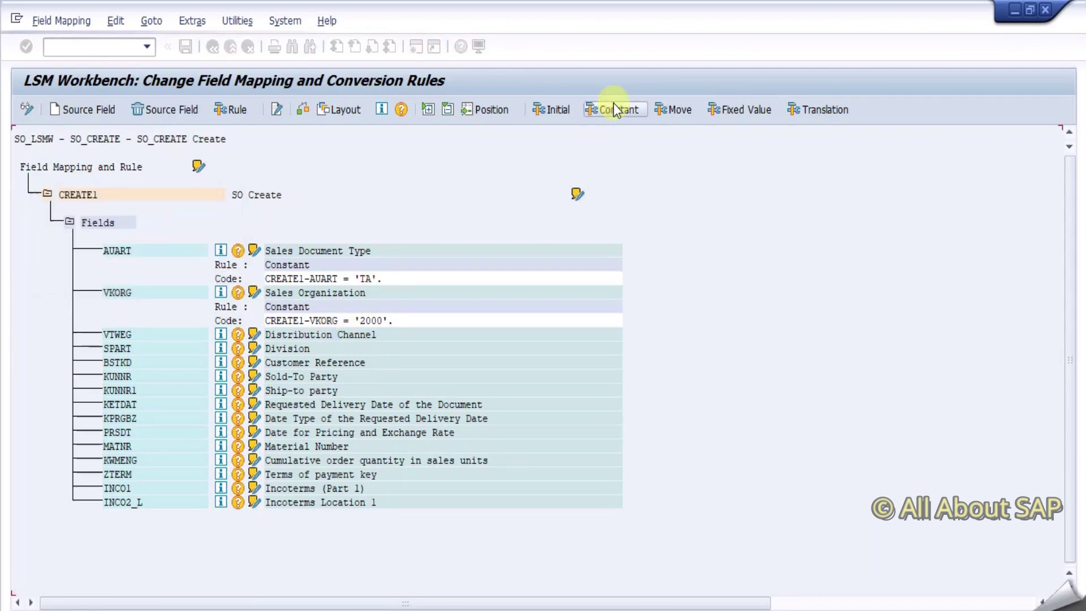
pyautogui.click(286, 380)
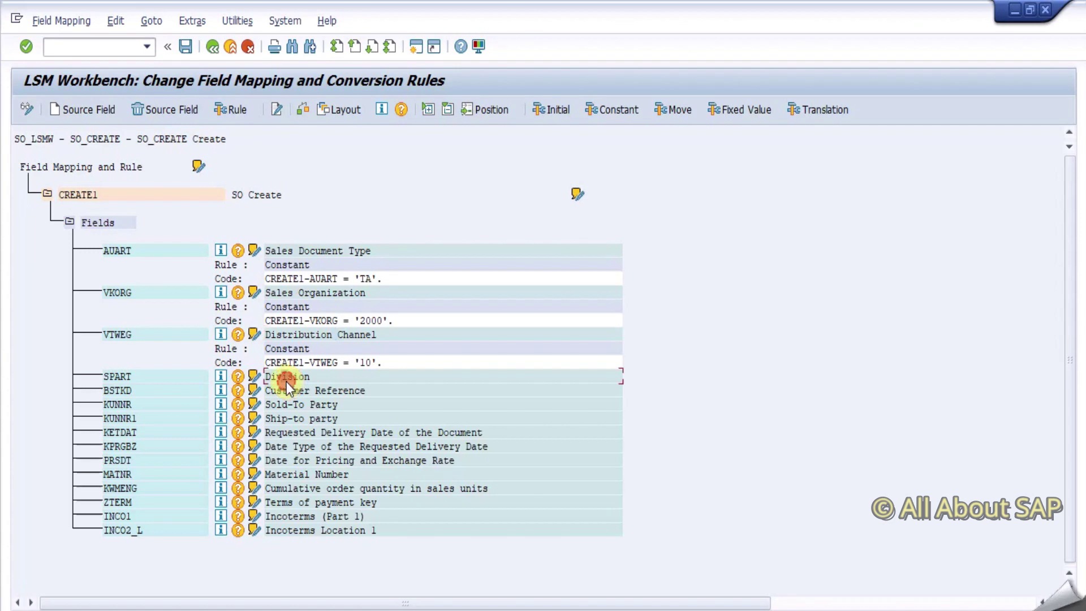
pyautogui.click(638, 110)
pyautogui.write('10')
pyautogui.press('Return')
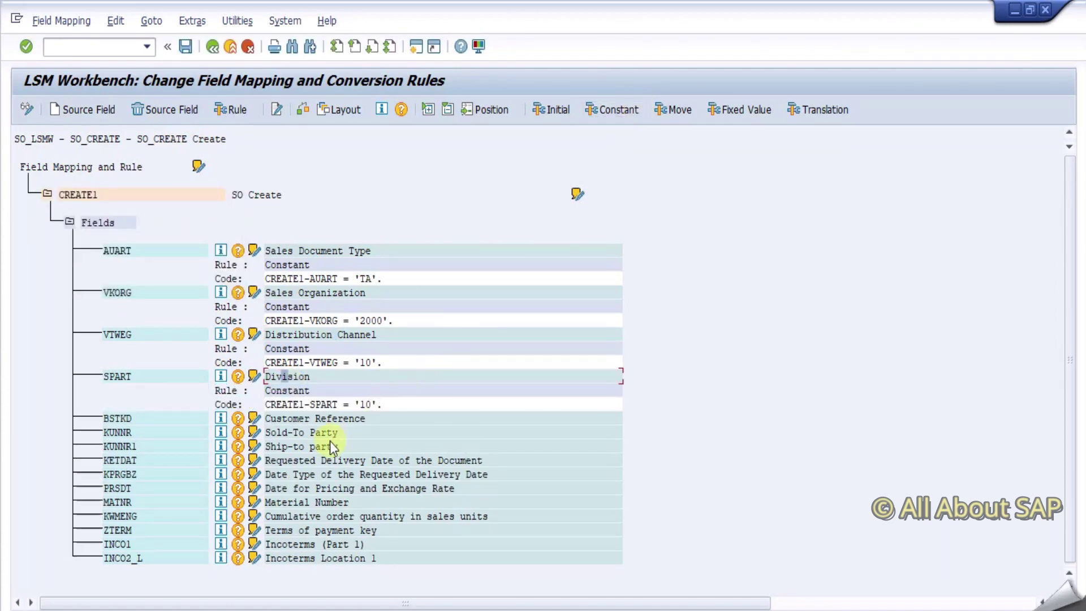
# Map Sold-To Party to source field KUNNR and Ship-to party to source field KUNNR1
pyautogui.click(307, 461)
pyautogui.click(304, 504)
pyautogui.click(309, 434)
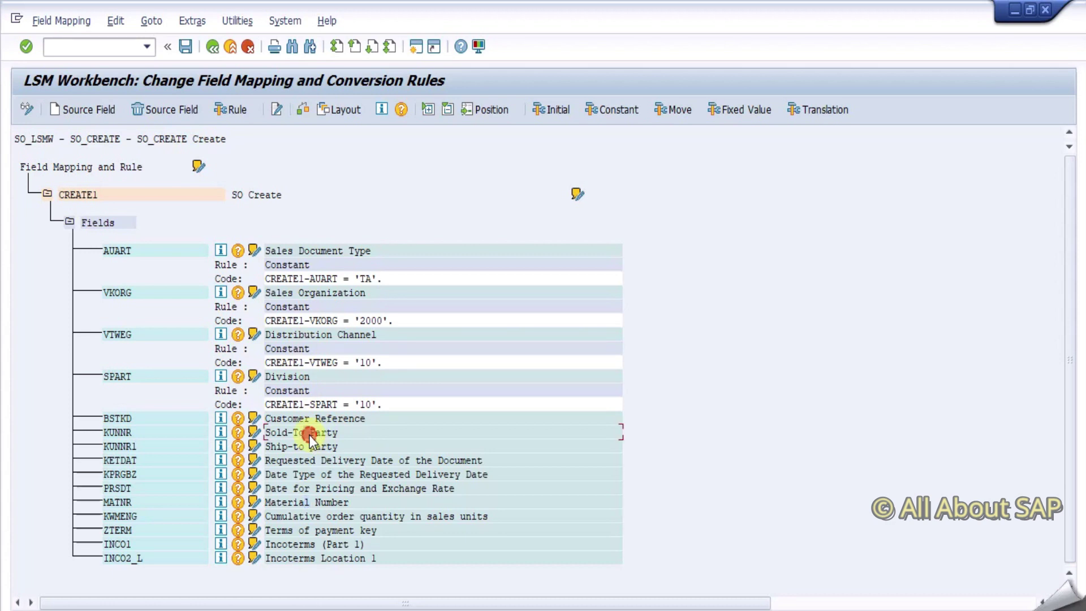
pyautogui.click(106, 110)
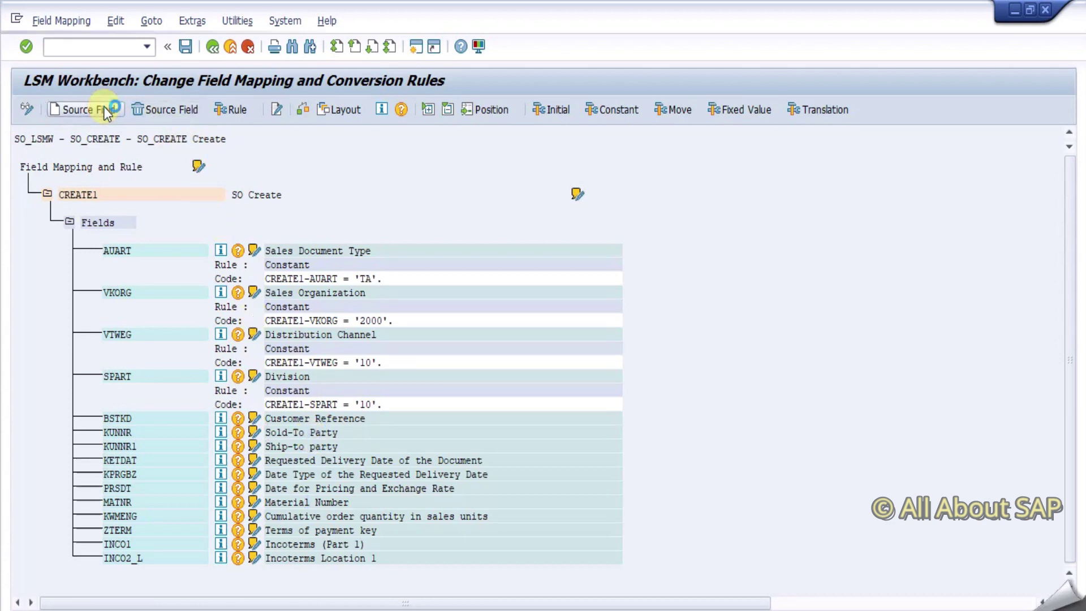
pyautogui.click(164, 236)
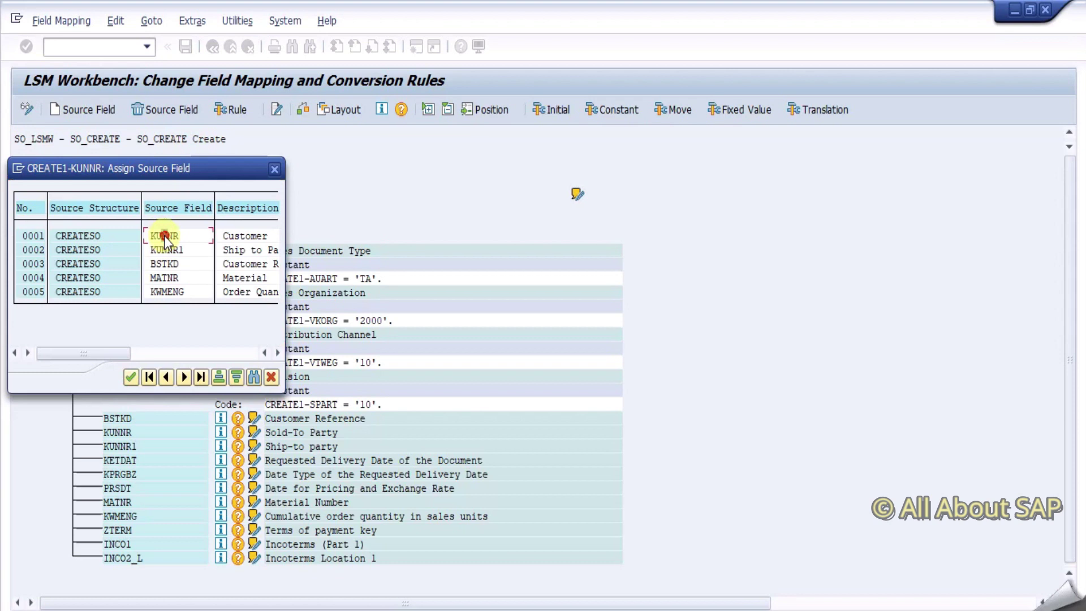
pyautogui.click(300, 490)
pyautogui.click(80, 109)
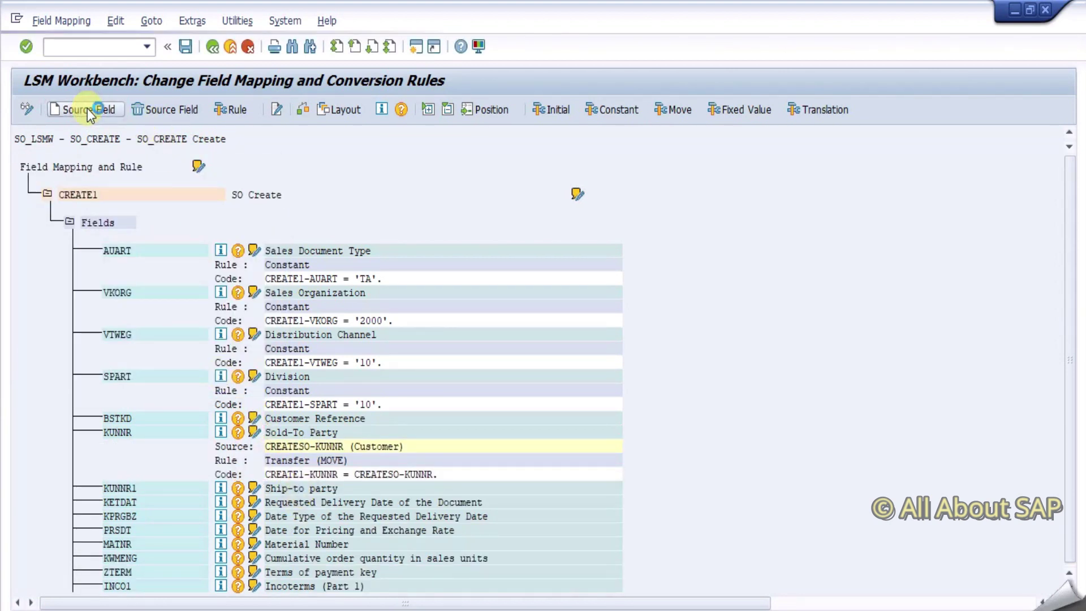
pyautogui.doubleClick(90, 253)
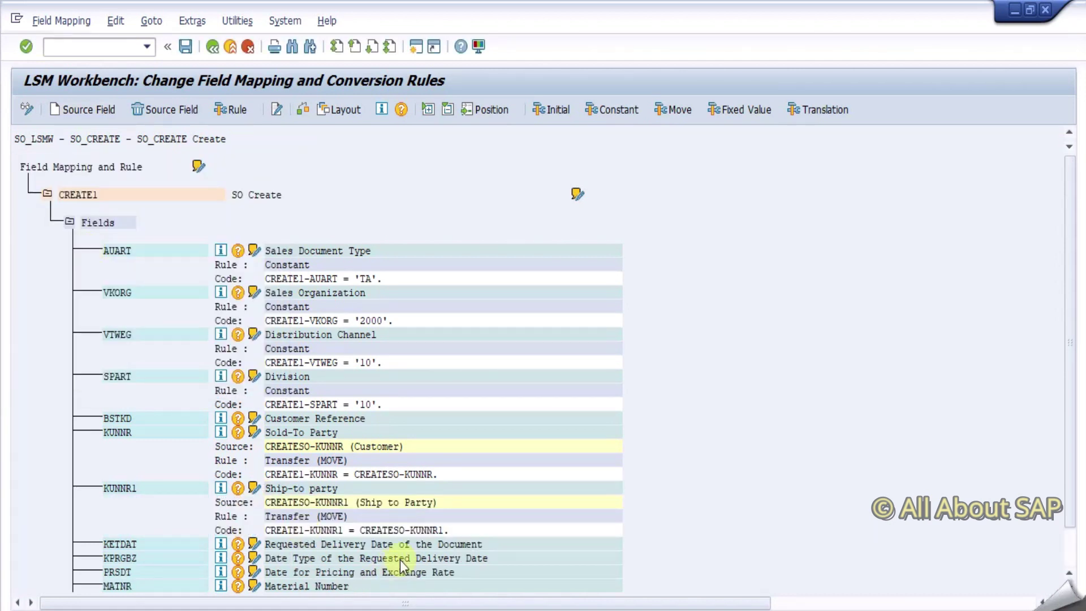
# Map the Customer Reference target field to source field BSTKD
pyautogui.scroll(-2, 399, 560)
pyautogui.click(315, 391)
pyautogui.click(80, 106)
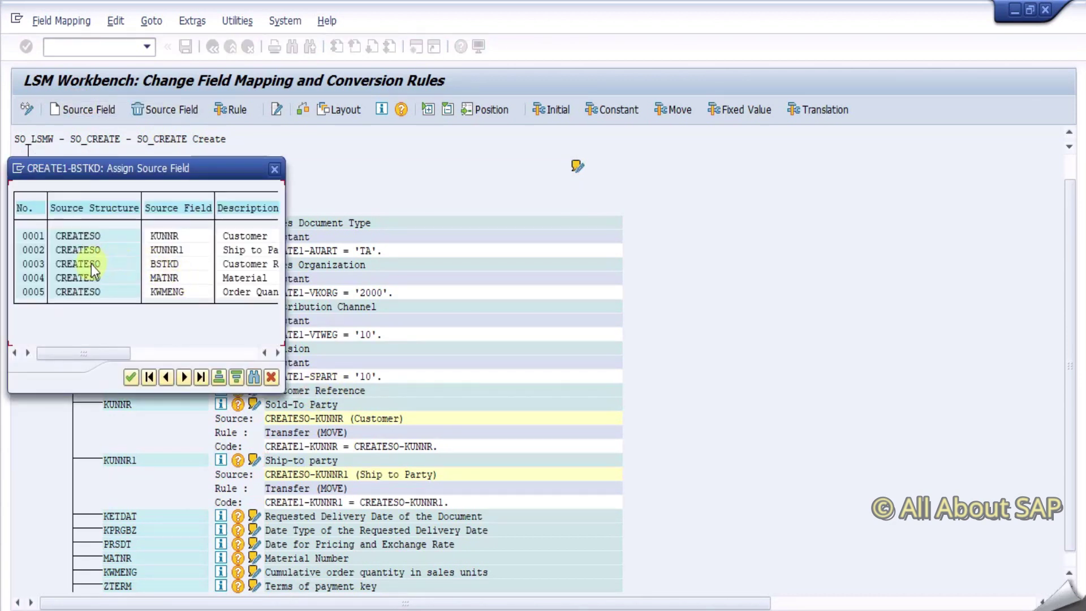
pyautogui.doubleClick(90, 264)
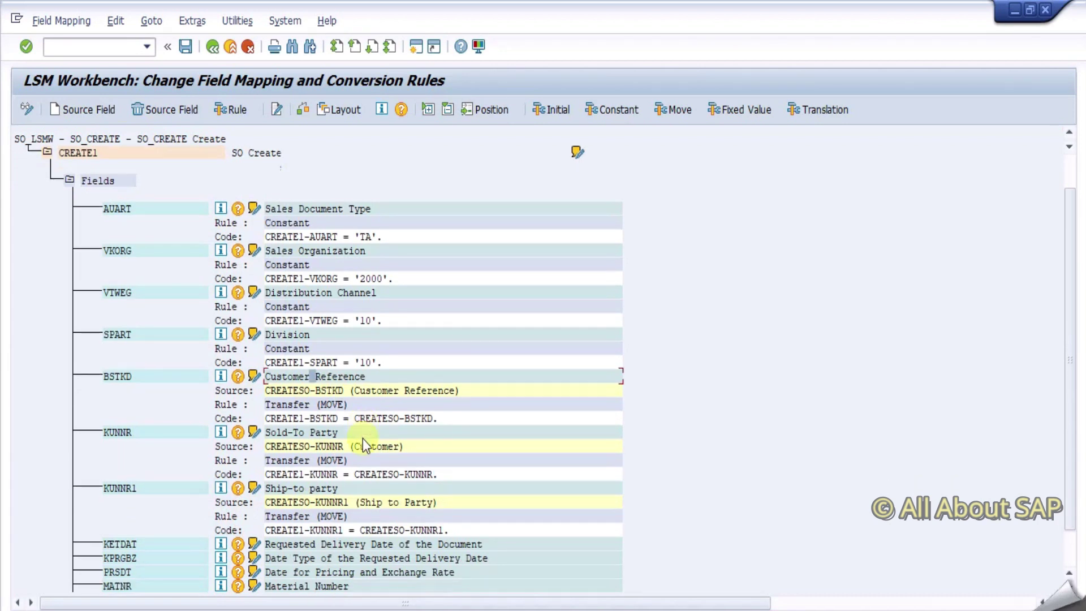
# Map the Material Number target field to source field MATNR
pyautogui.scroll(-3, 362, 439)
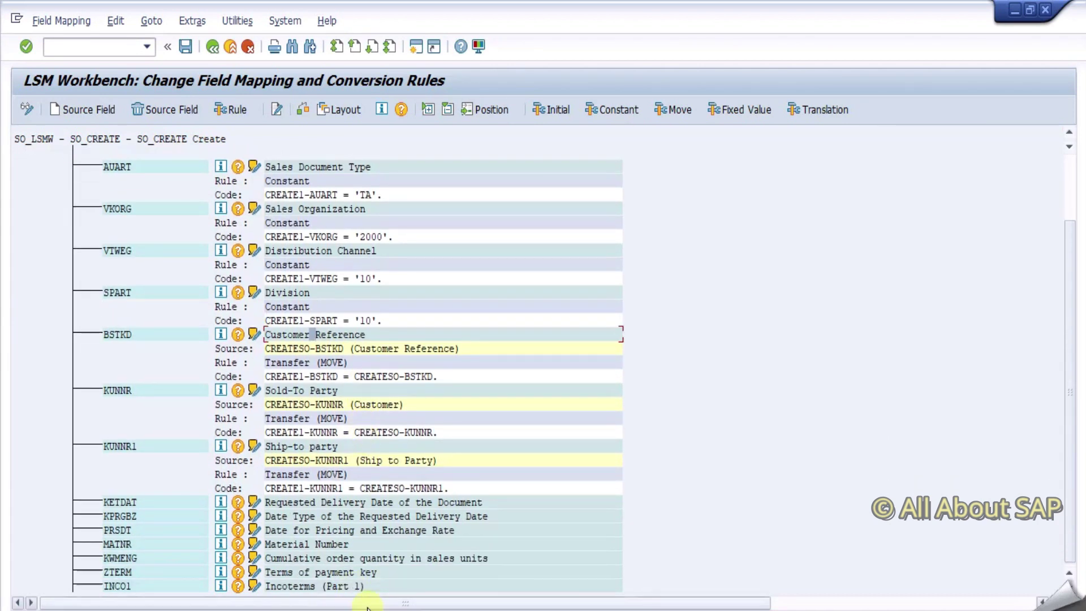
pyautogui.scroll(-1, 388, 545)
pyautogui.click(322, 531)
pyautogui.click(84, 109)
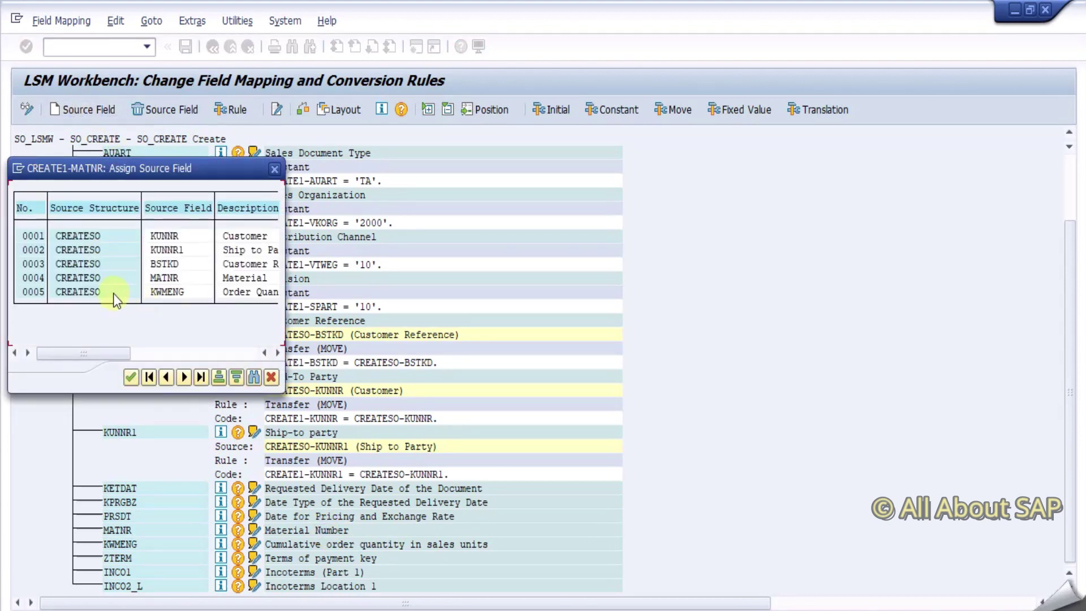
pyautogui.doubleClick(87, 276)
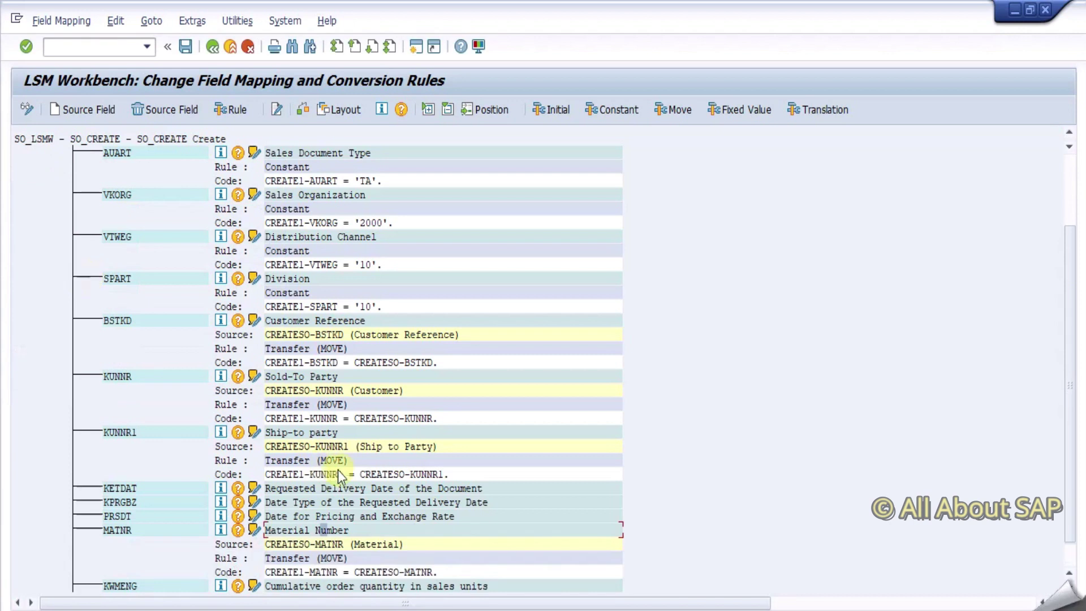
# Map the cumulative order quantity to source field KWMENG, then save the field mapping and return to the process steps
pyautogui.scroll(-3, 342, 474)
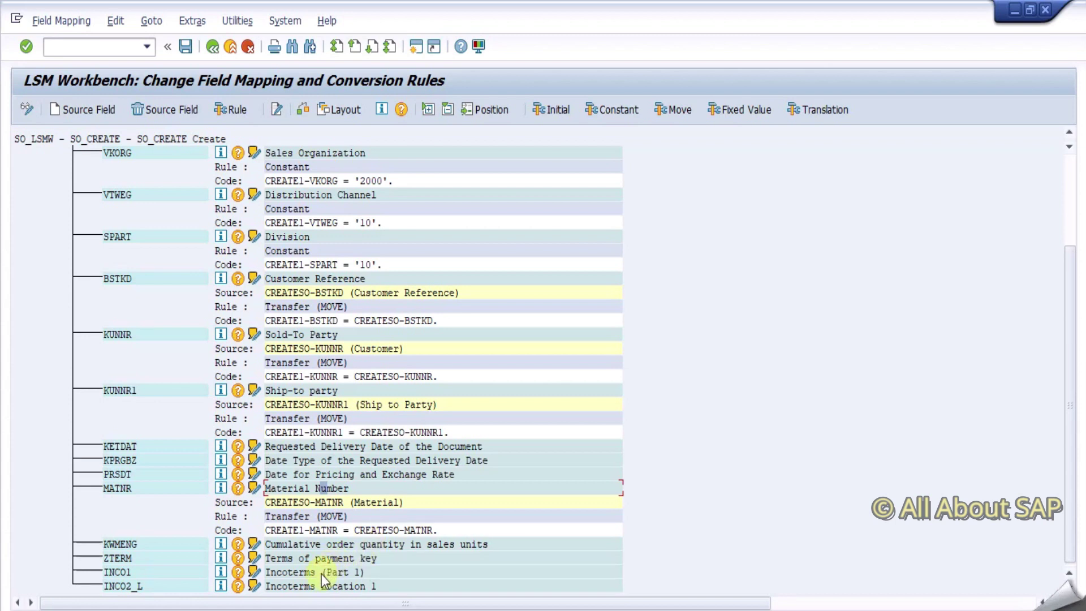
pyautogui.click(330, 548)
pyautogui.click(97, 110)
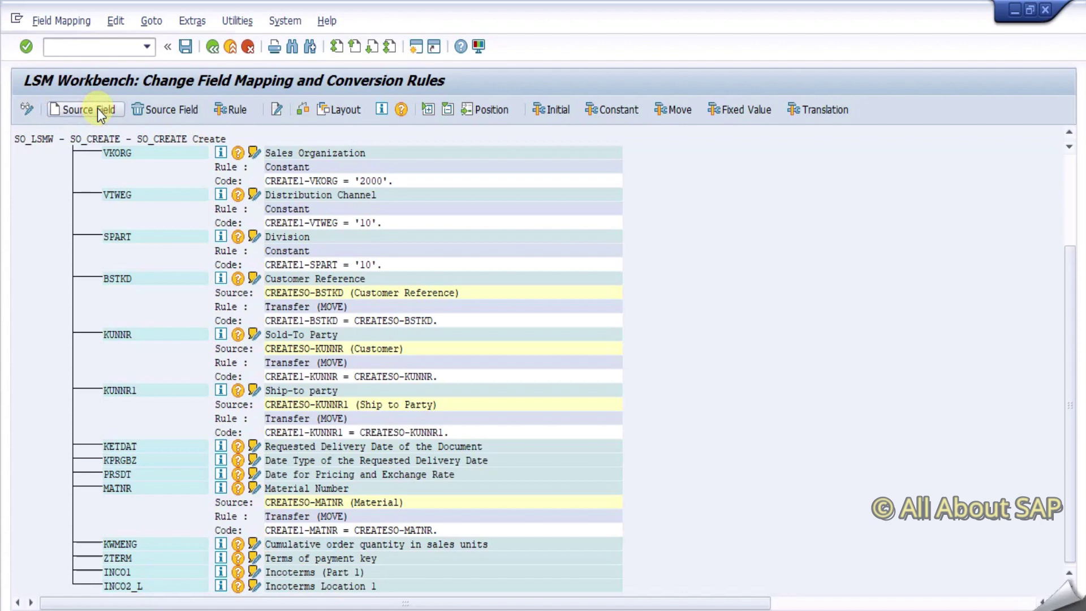
pyautogui.doubleClick(174, 293)
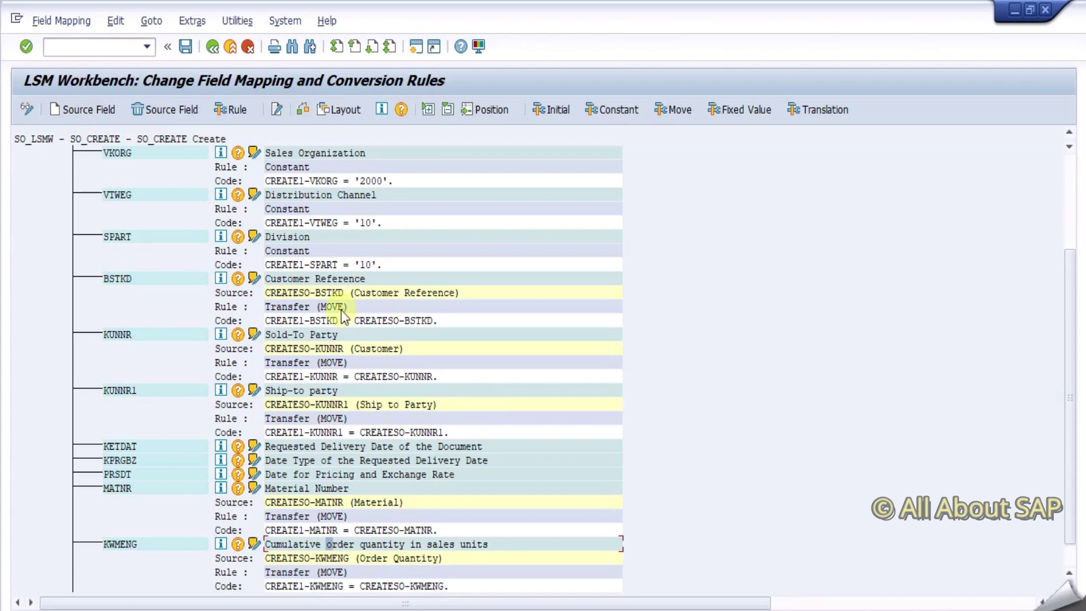
pyautogui.click(212, 47)
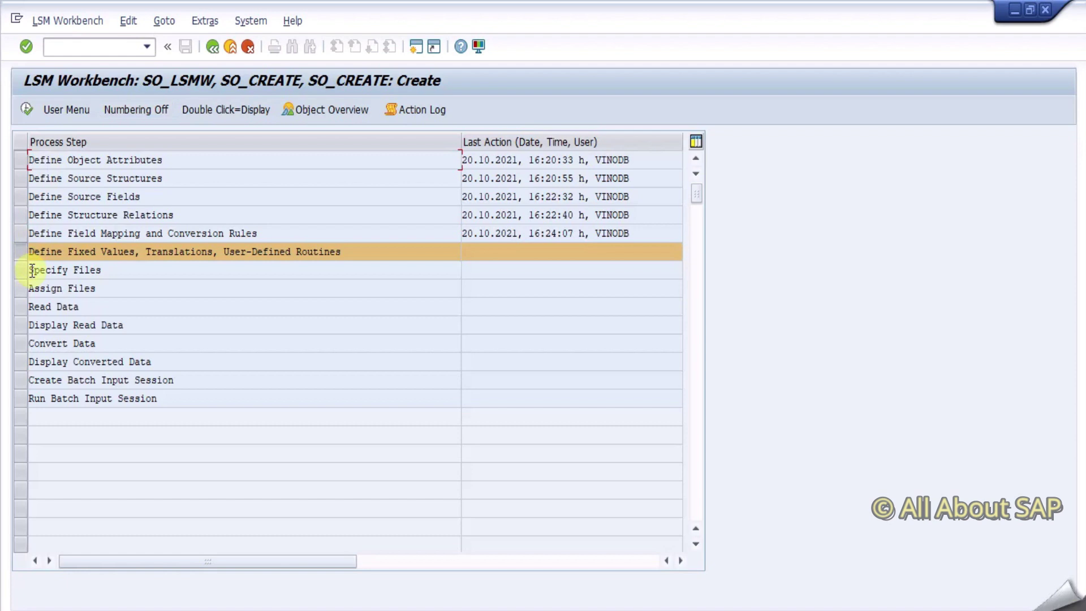
# Open Specify Files for editing and start defining the legacy data file on the PC
pyautogui.click(20, 270)
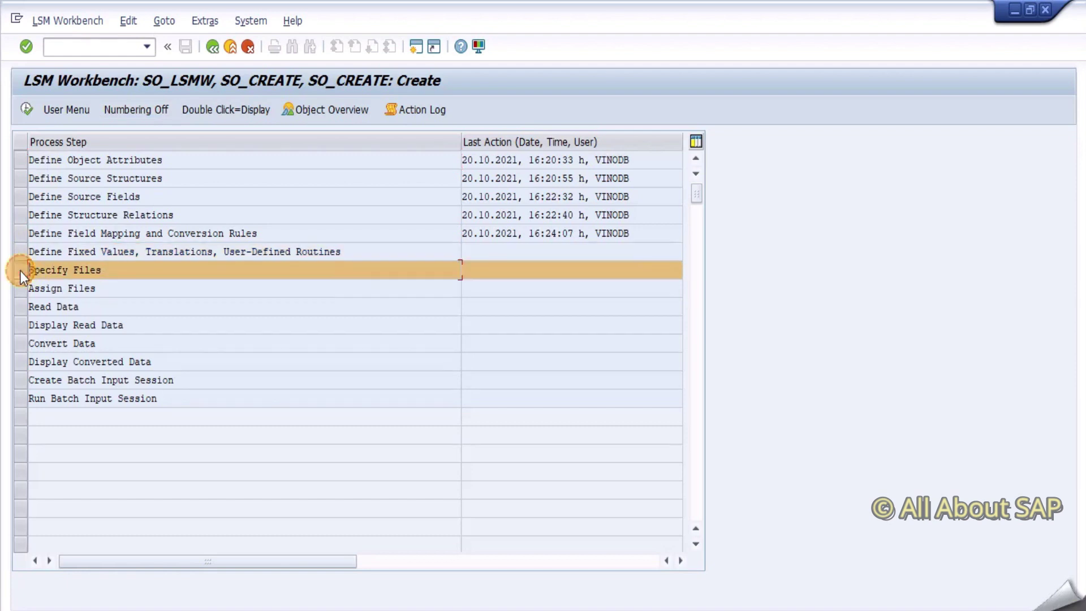
pyautogui.click(26, 108)
pyautogui.click(26, 107)
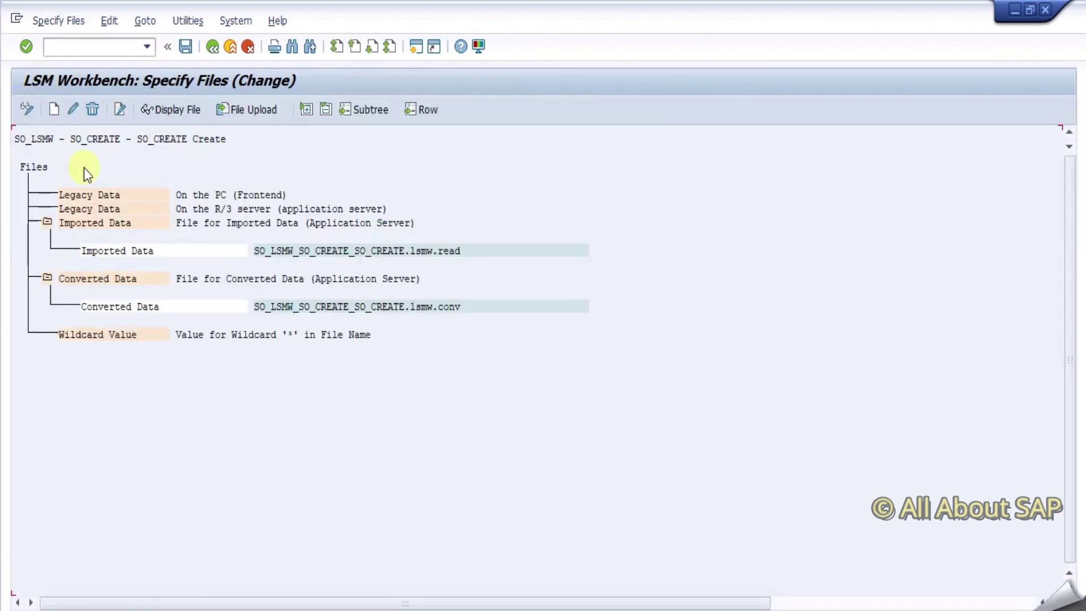
pyautogui.doubleClick(99, 196)
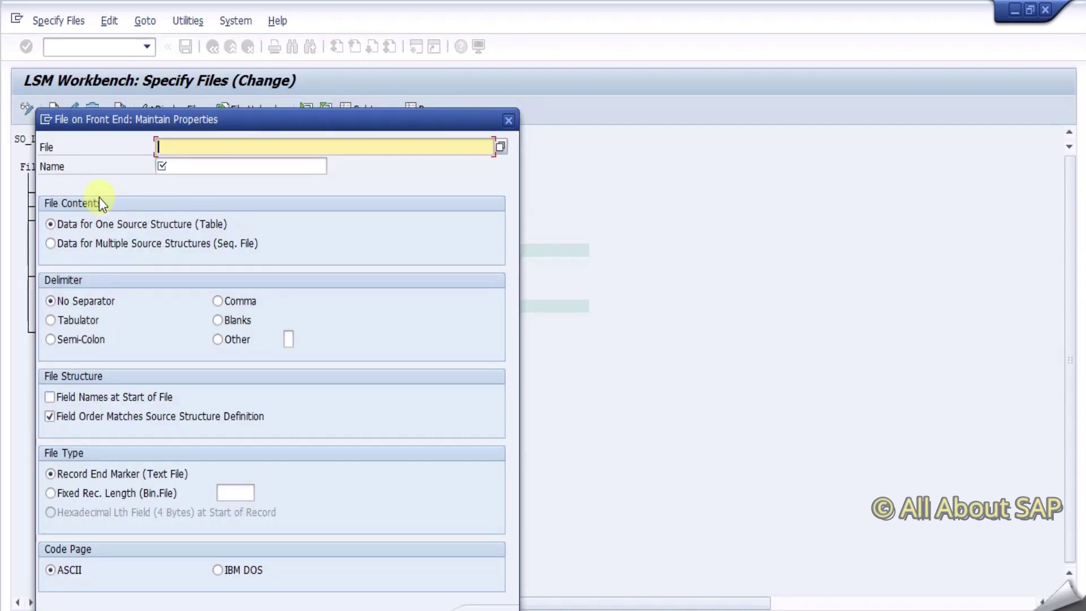
# Choose VA01.txt from the desktop's Test Data folder as the legacy data file
pyautogui.click(501, 147)
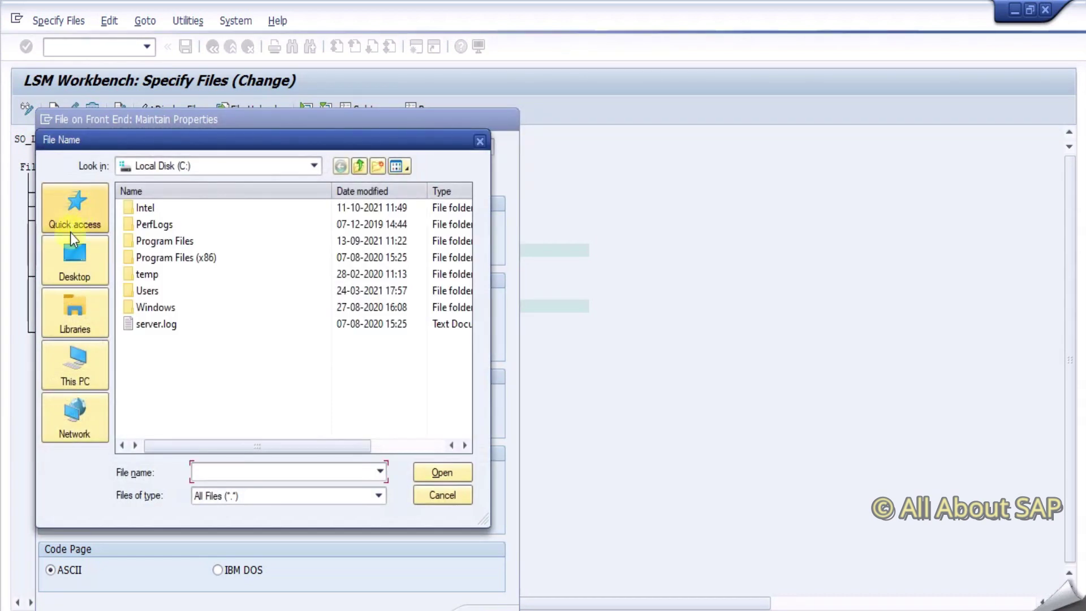
pyautogui.click(83, 277)
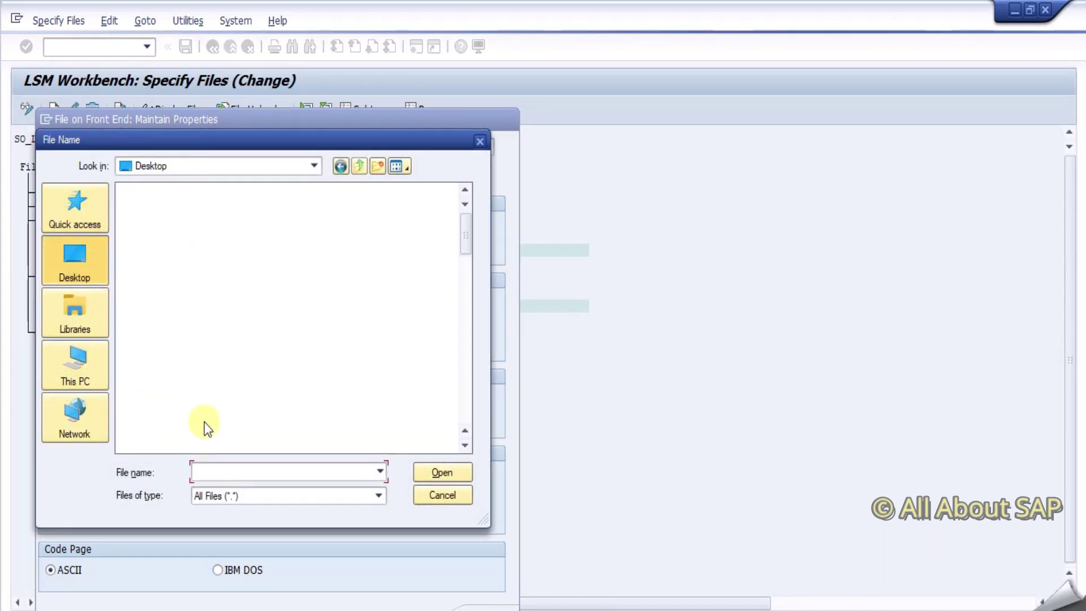
pyautogui.click(220, 471)
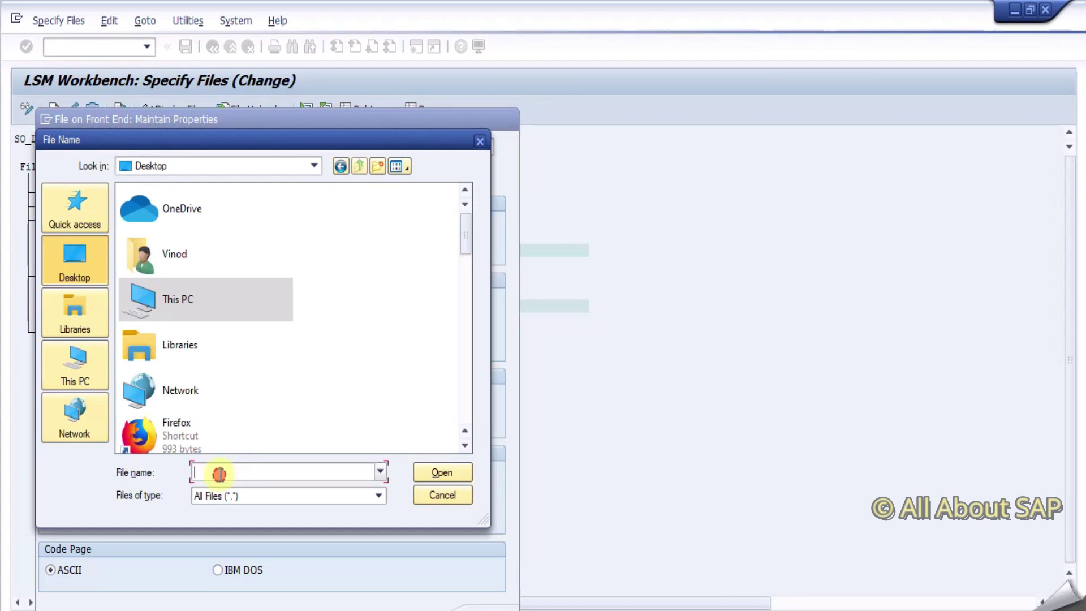
pyautogui.write('Test Da')
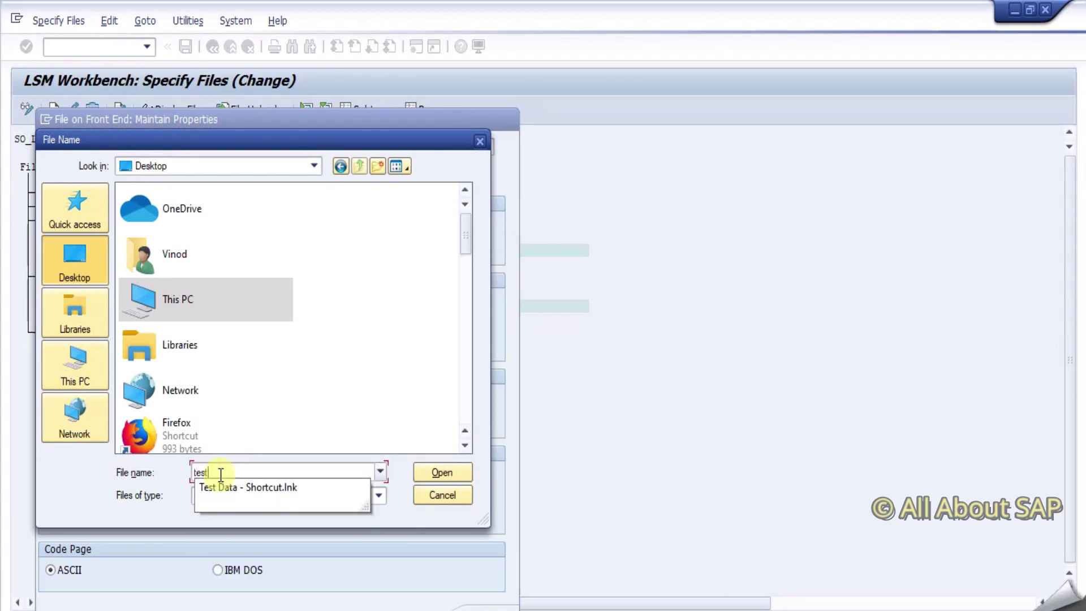
pyautogui.press('Return')
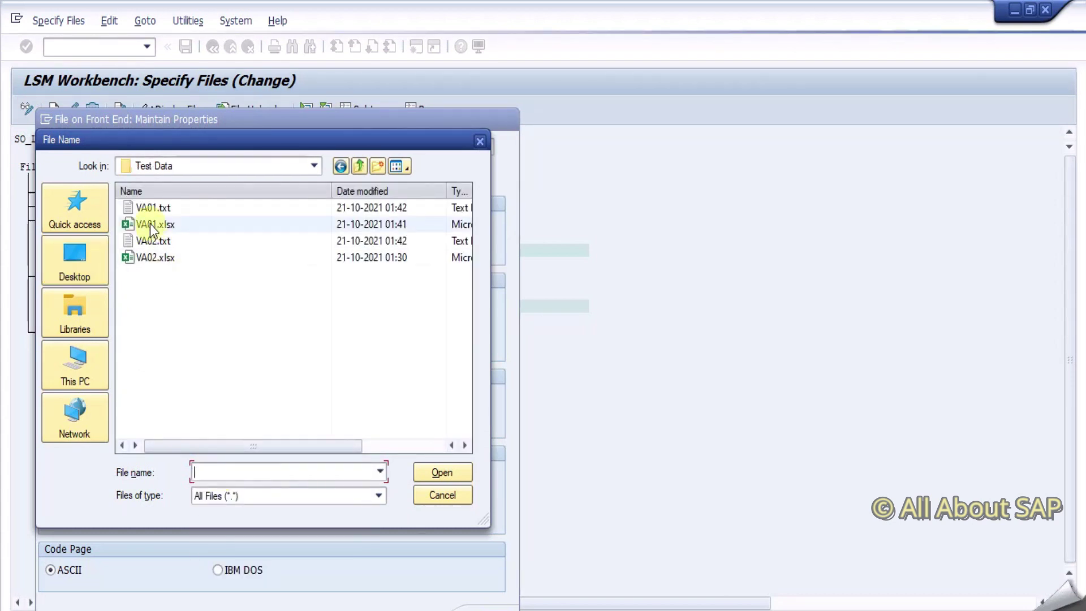
pyautogui.click(150, 209)
pyautogui.click(445, 472)
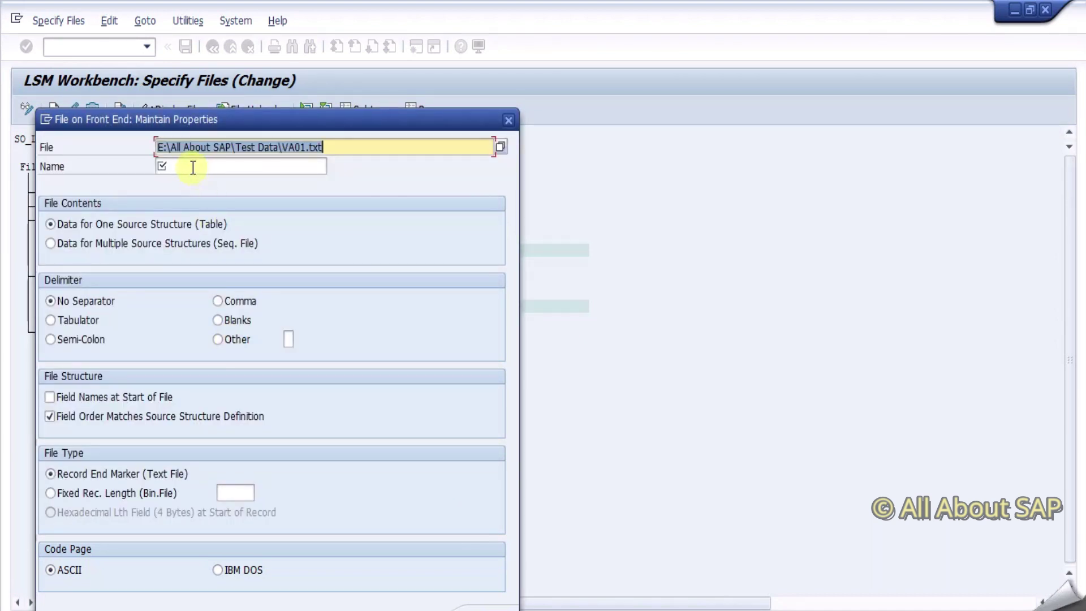
# Name the file Create, set a tabulator delimiter with field names at start of file, and save the file specification
pyautogui.click(193, 167)
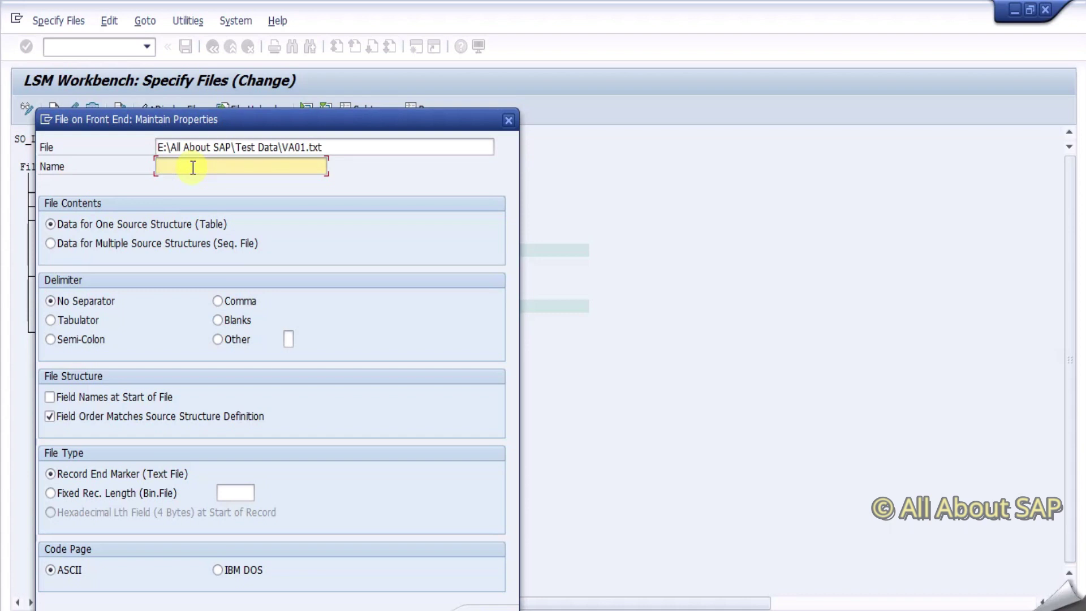
pyautogui.click(67, 316)
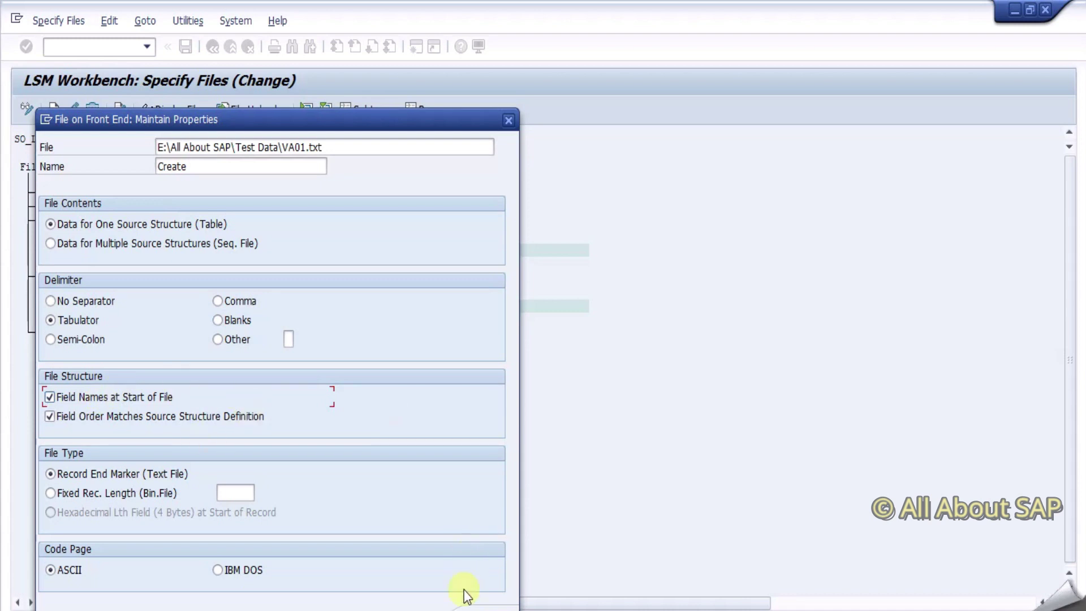
pyautogui.click(485, 608)
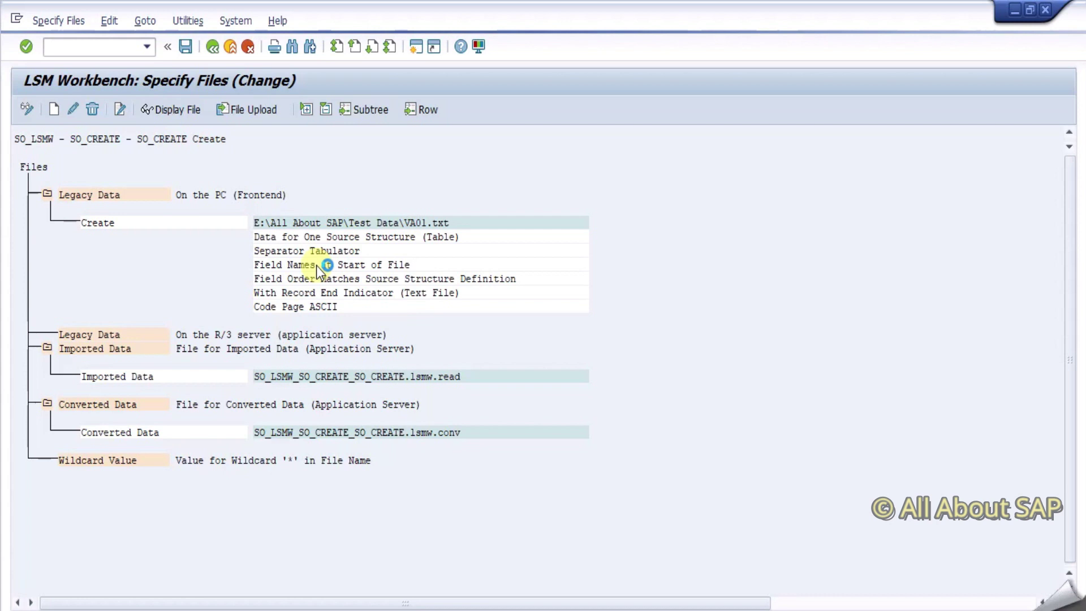
pyautogui.click(213, 47)
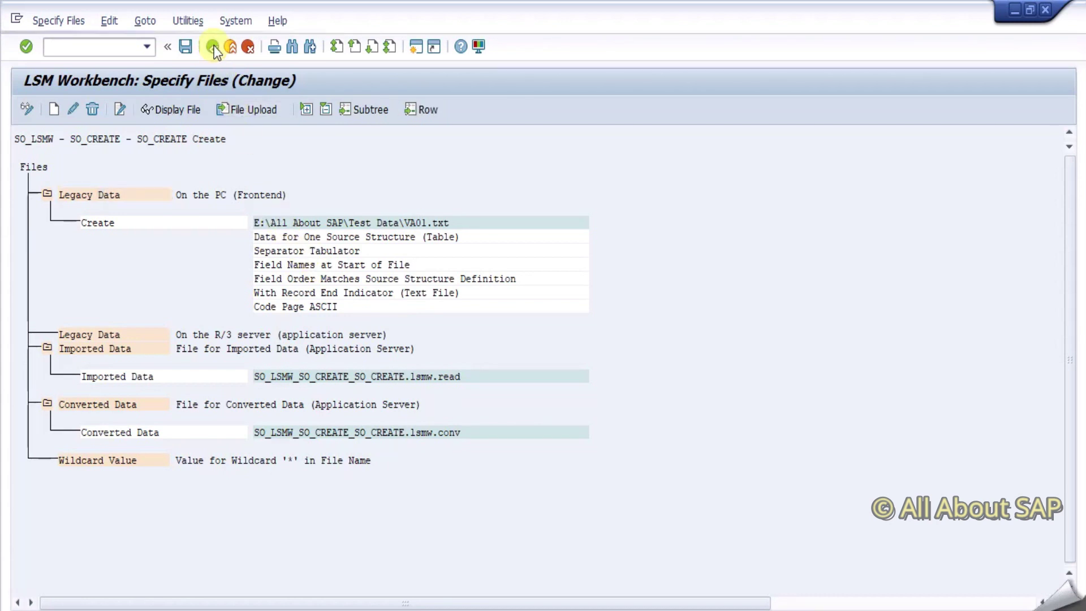
# Open Assign Files for editing, keep VA01.txt assigned to source structure CREATESO, and return to the process steps
pyautogui.click(29, 105)
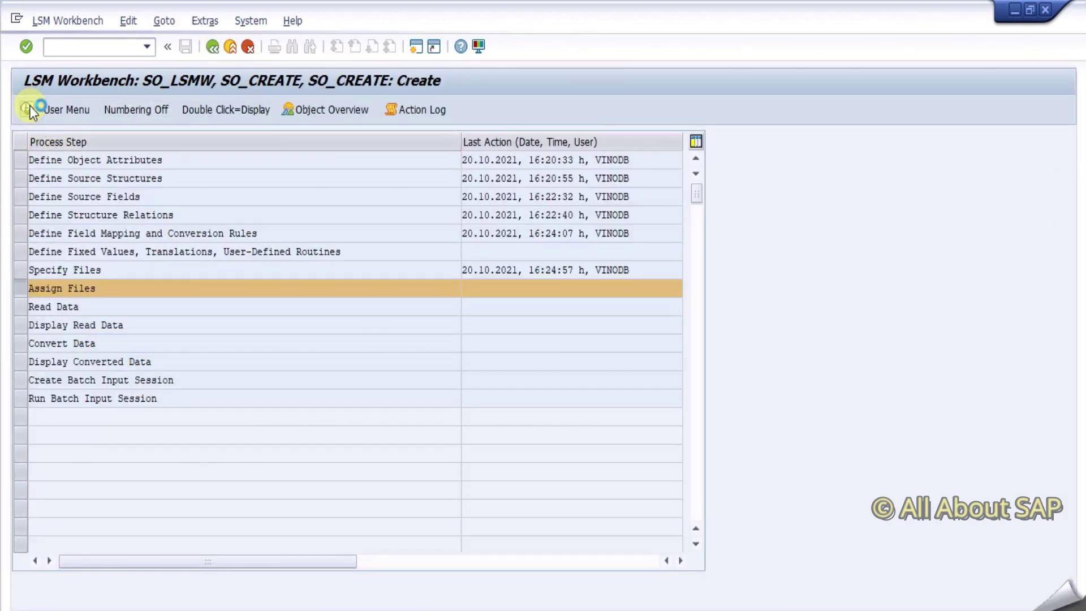
pyautogui.click(30, 106)
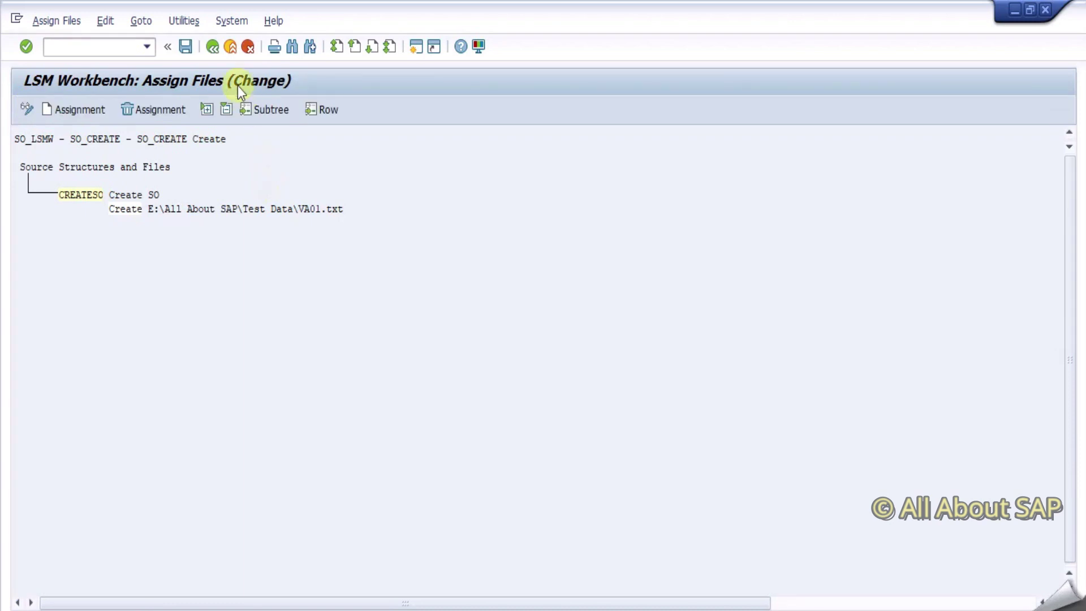
pyautogui.click(207, 45)
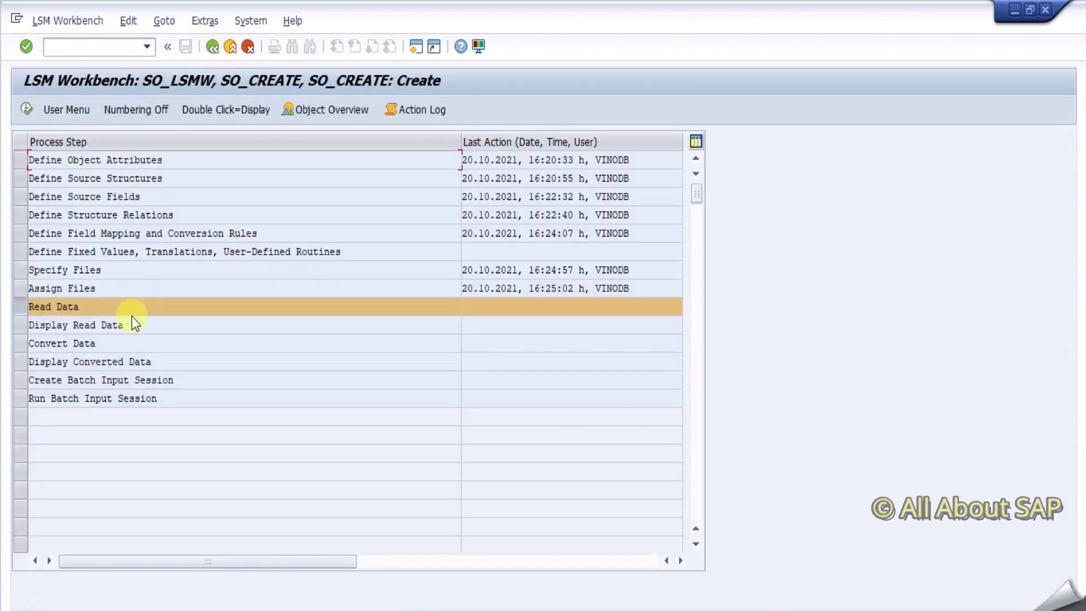
# Run Read Data without a transaction number restriction and return to the process steps
pyautogui.click(23, 108)
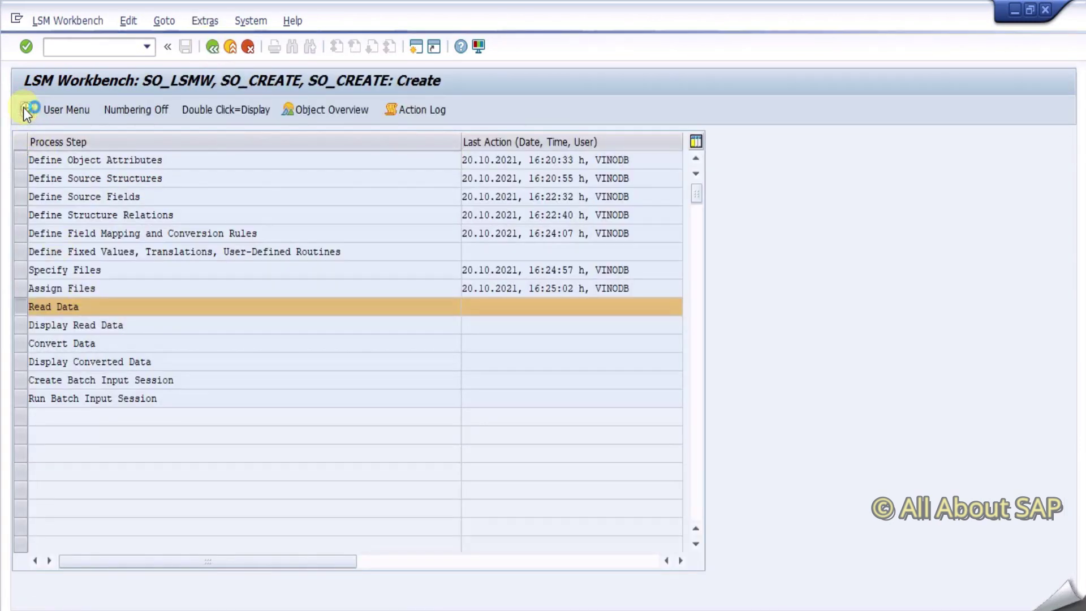
pyautogui.click(22, 107)
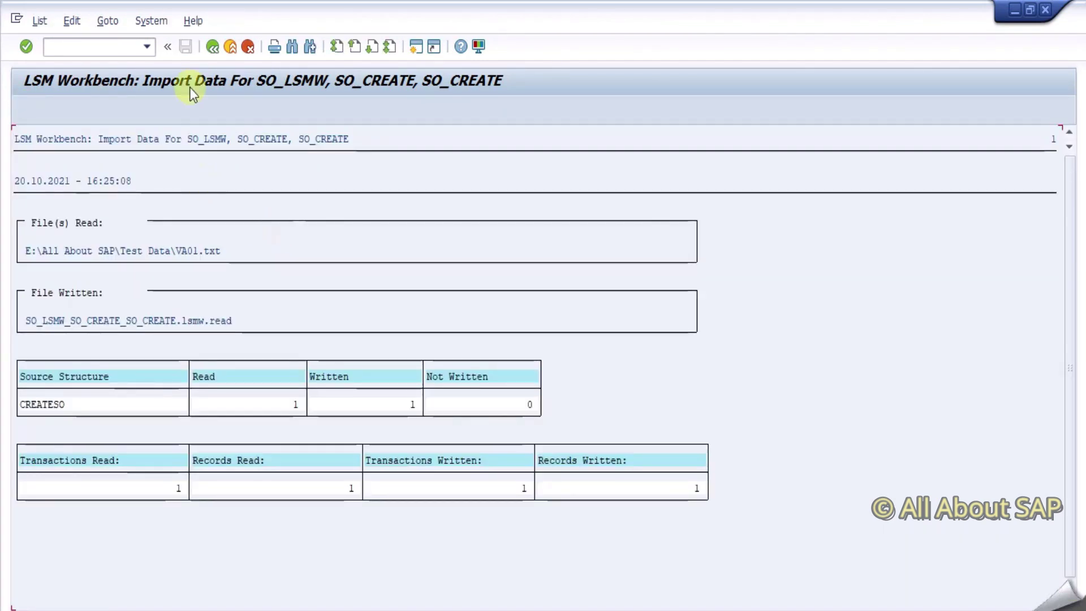
pyautogui.click(213, 48)
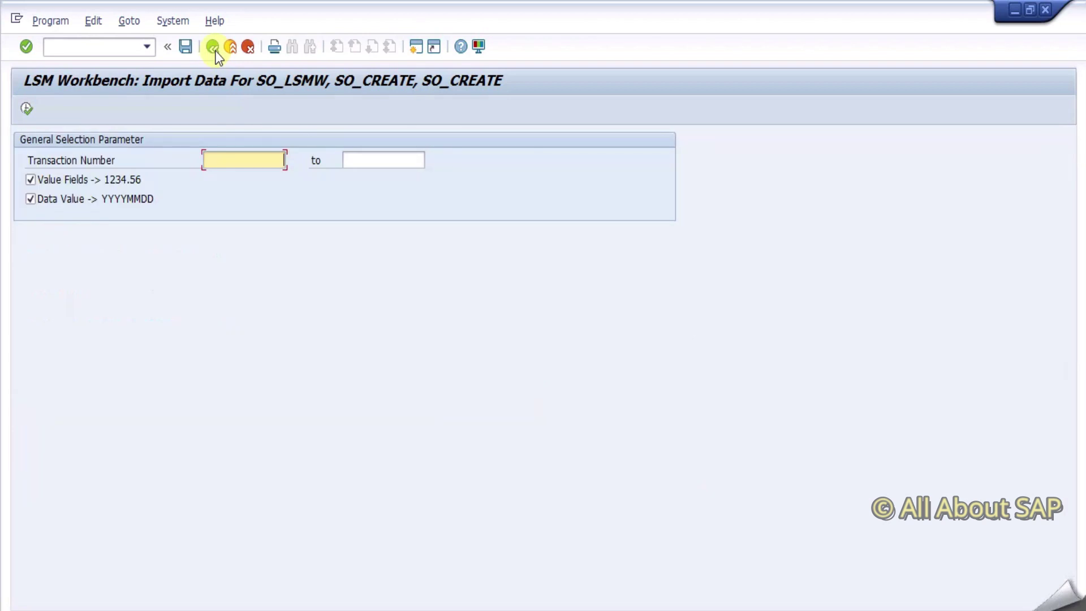
pyautogui.click(212, 48)
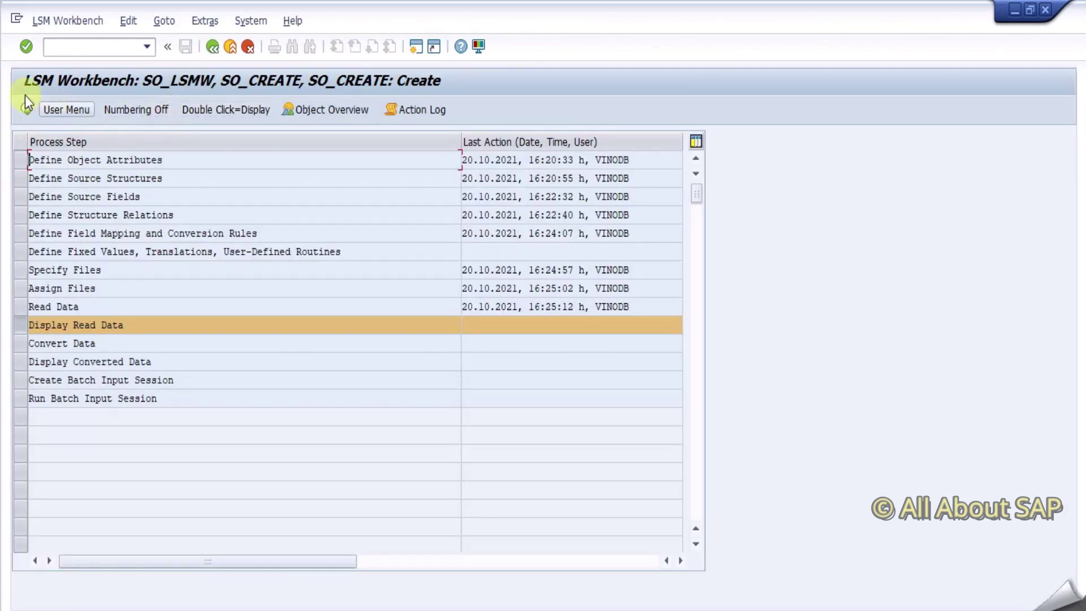
# Display the read data up to line 10000, check the imported CREATESO record, and return to the process steps
pyautogui.click(27, 110)
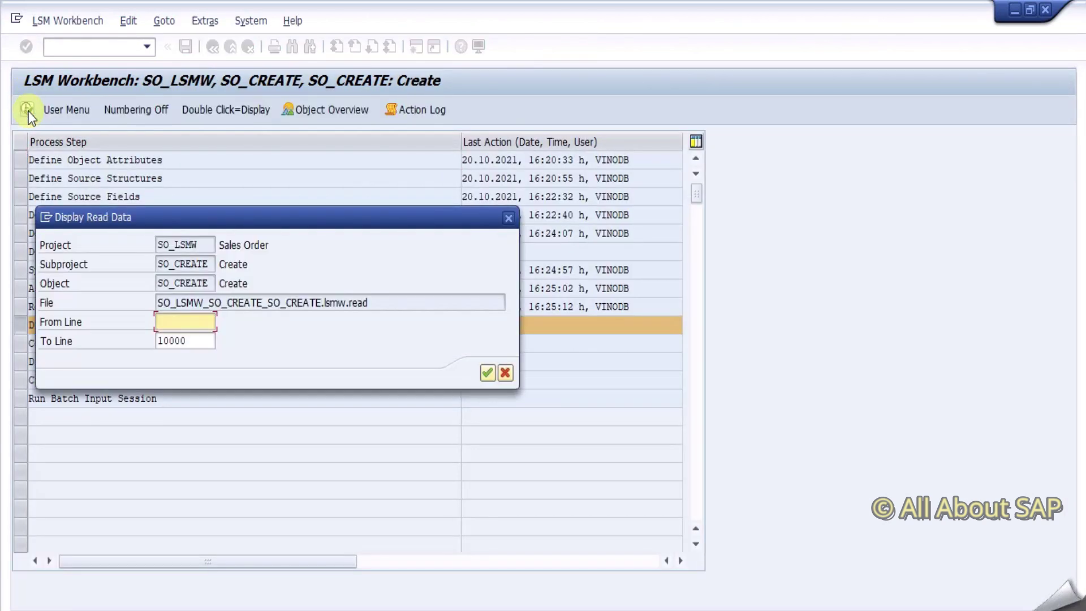
pyautogui.click(487, 372)
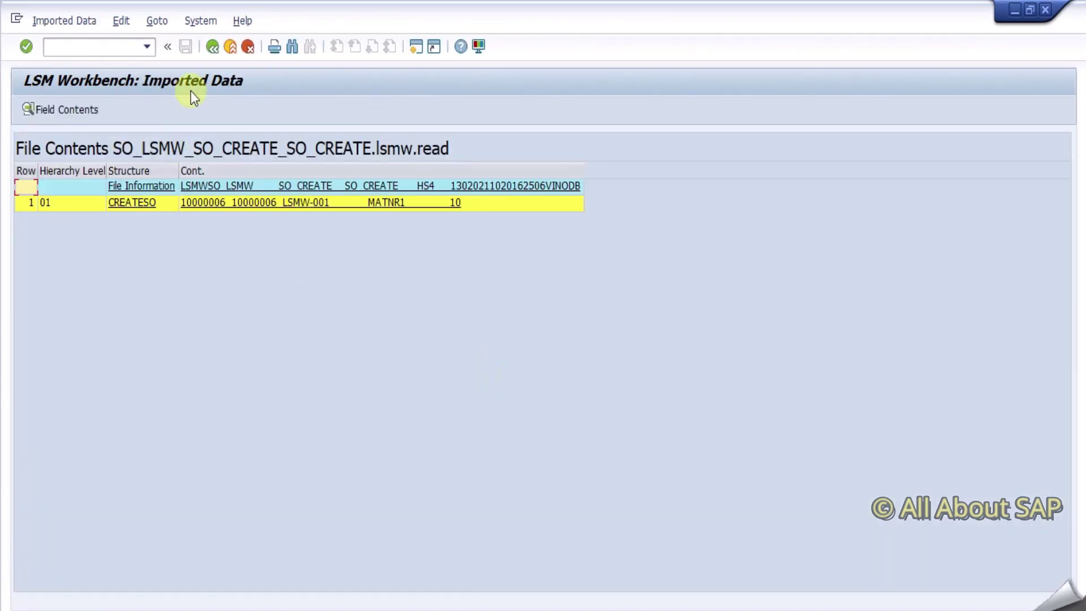
pyautogui.click(214, 47)
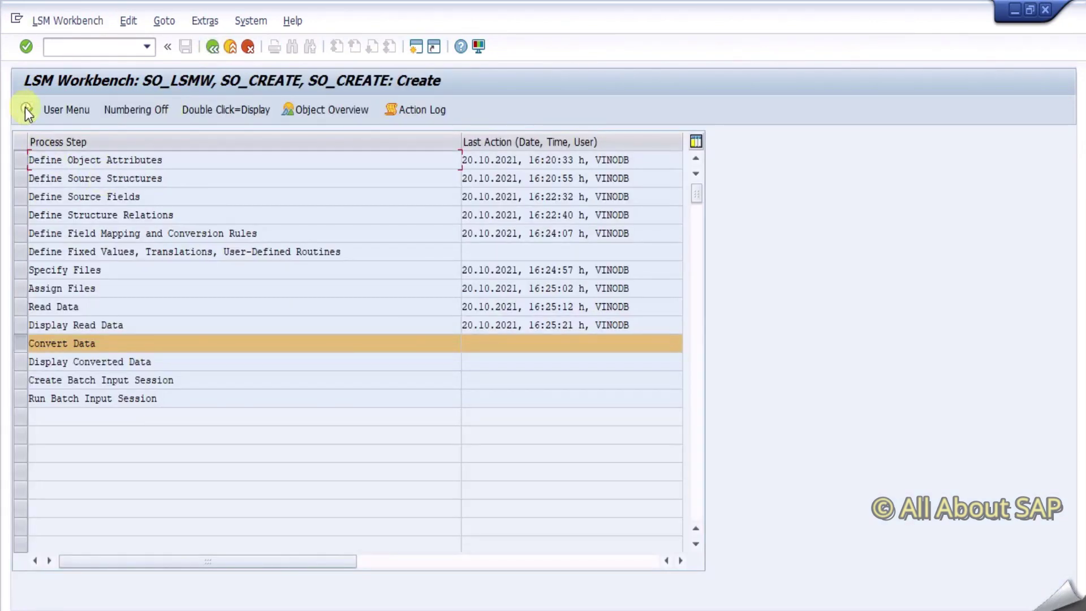
# Run Convert Data without a transaction number restriction and return to the process steps
pyautogui.click(26, 109)
pyautogui.click(26, 109)
pyautogui.click(212, 48)
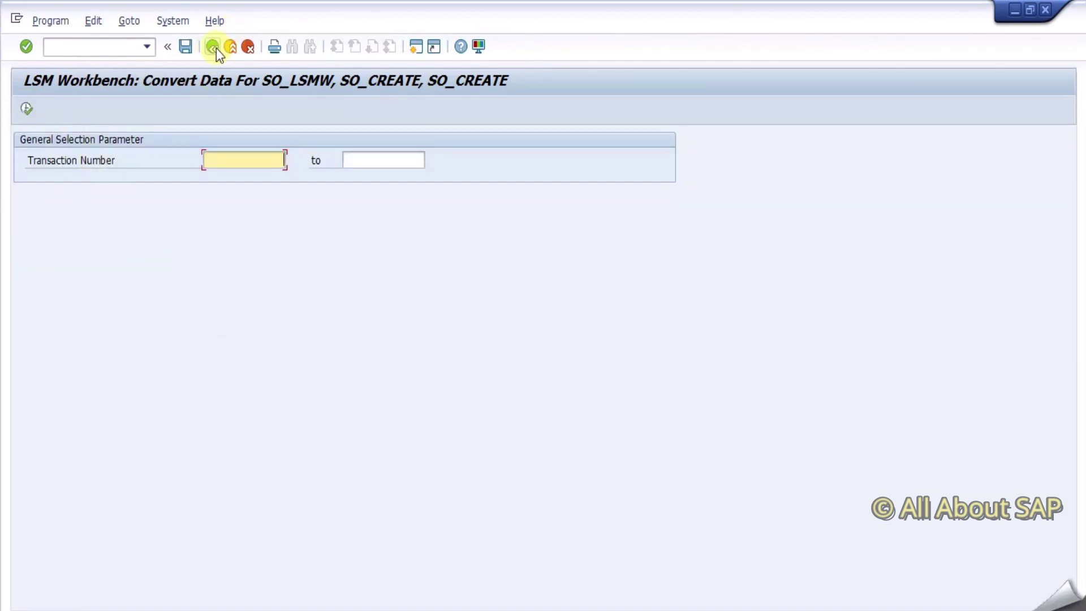
pyautogui.click(214, 49)
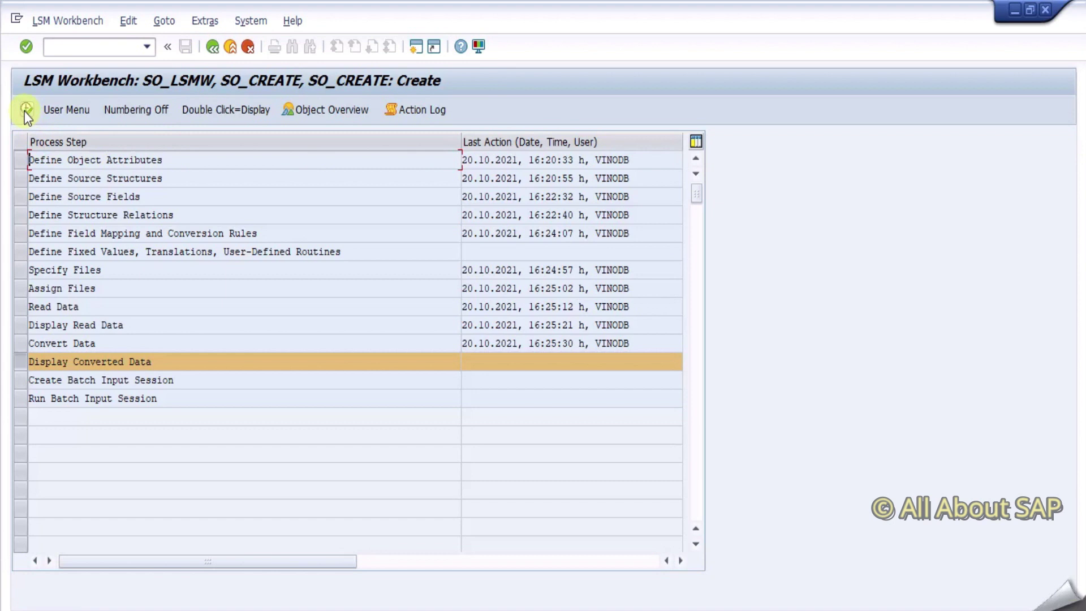
# Display the converted data, examine the field values of the CREATE1 record, and return to the process steps
pyautogui.click(25, 110)
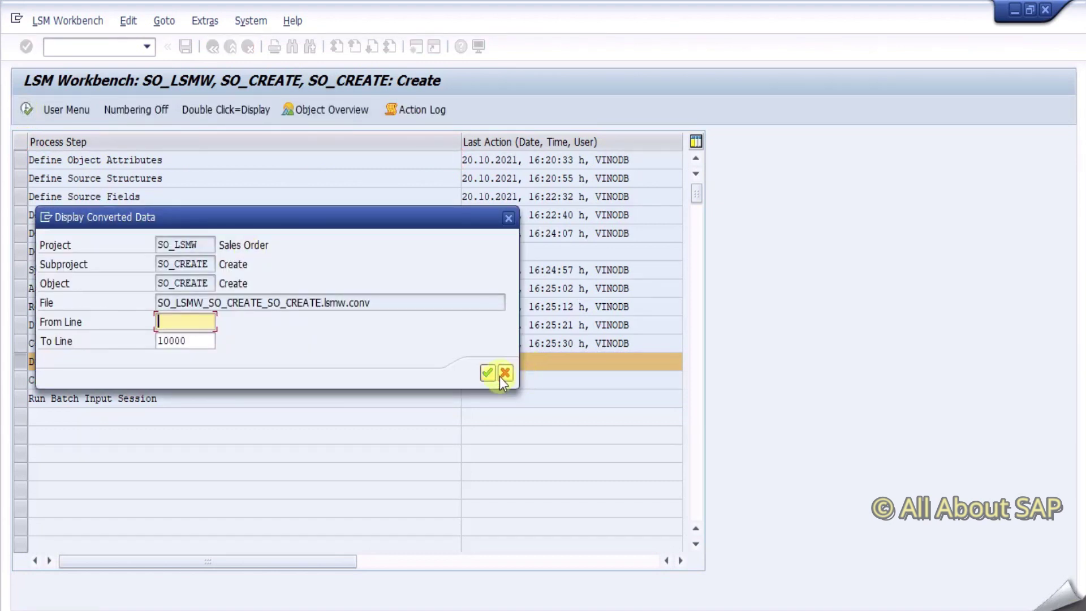
pyautogui.click(488, 377)
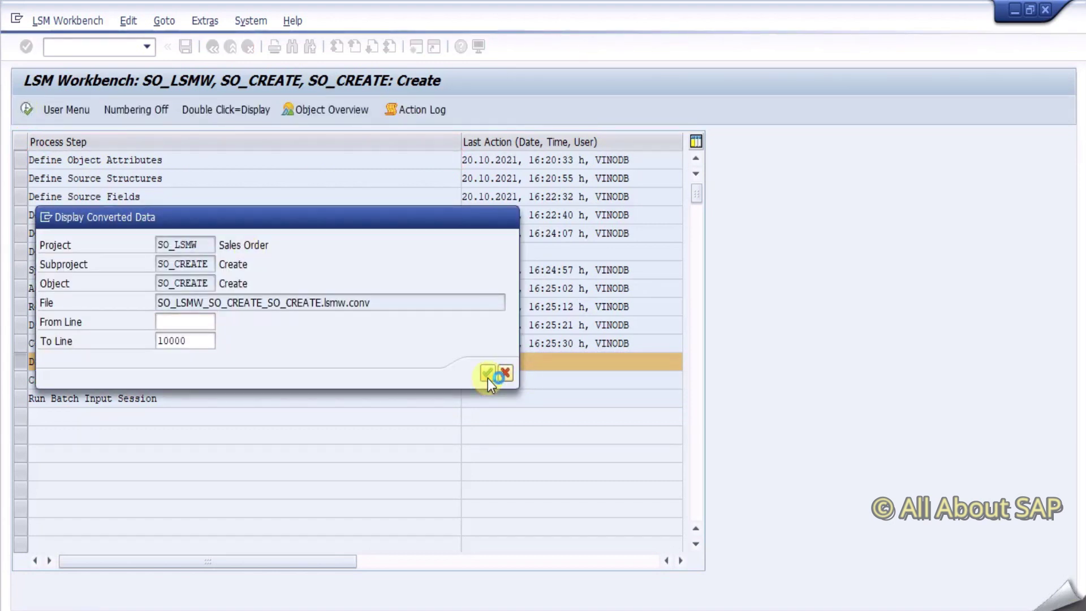
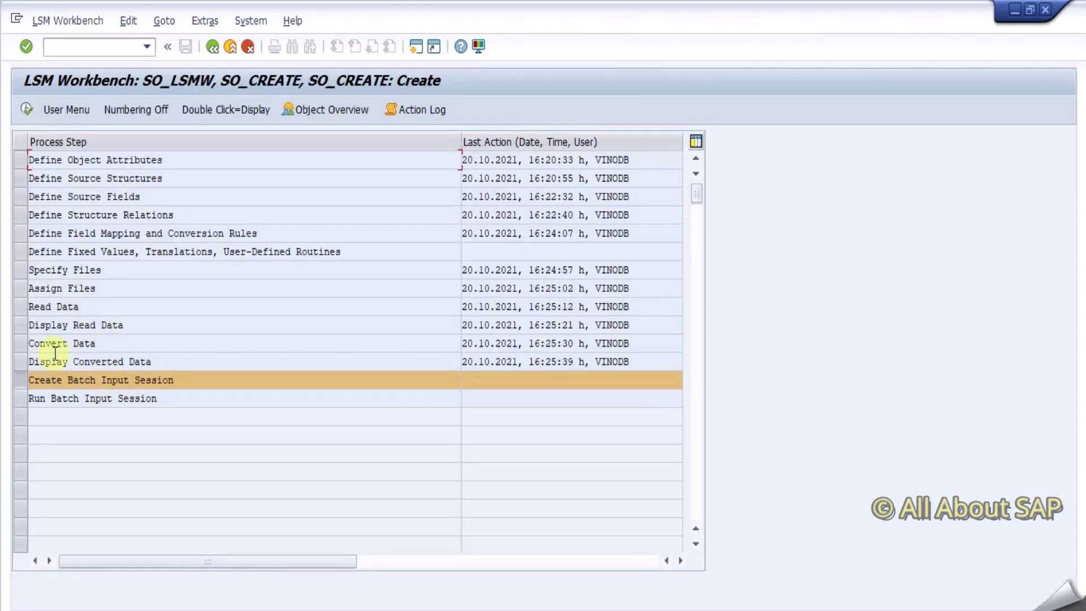
pyautogui.click(26, 368)
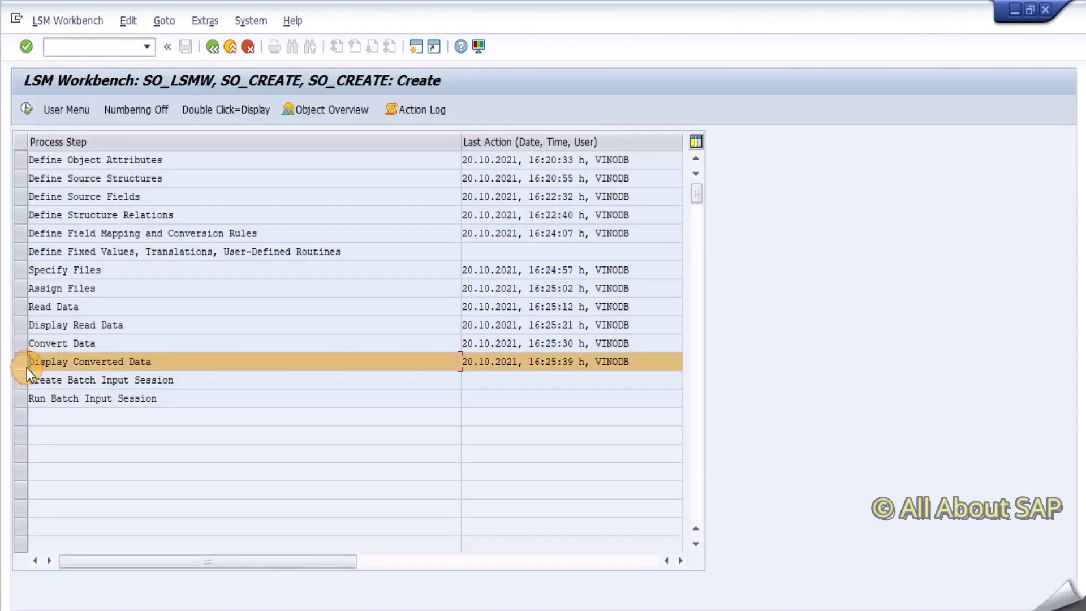
pyautogui.click(25, 109)
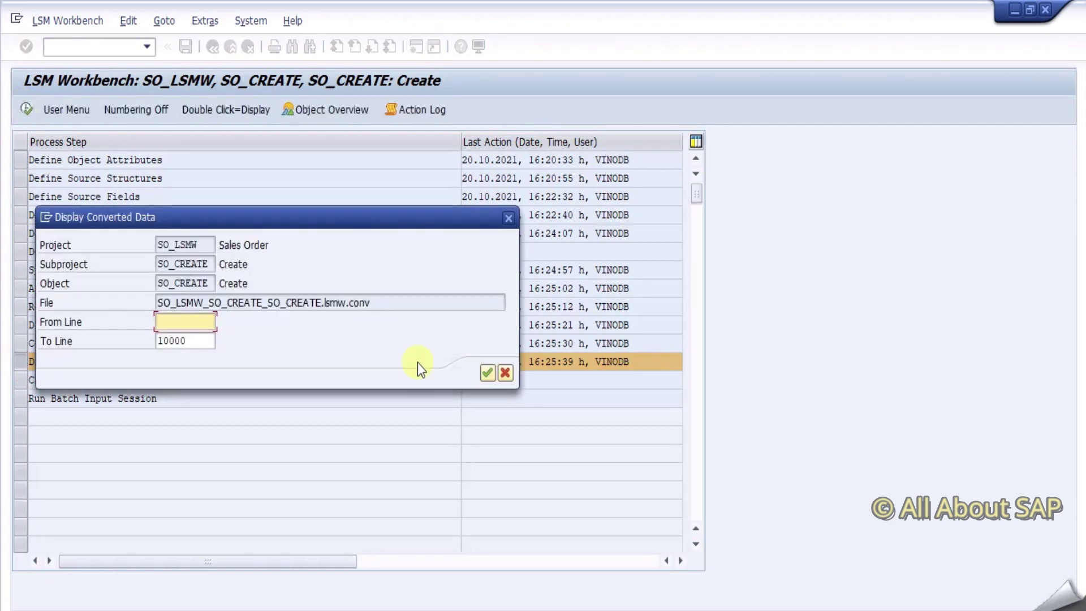
pyautogui.click(489, 379)
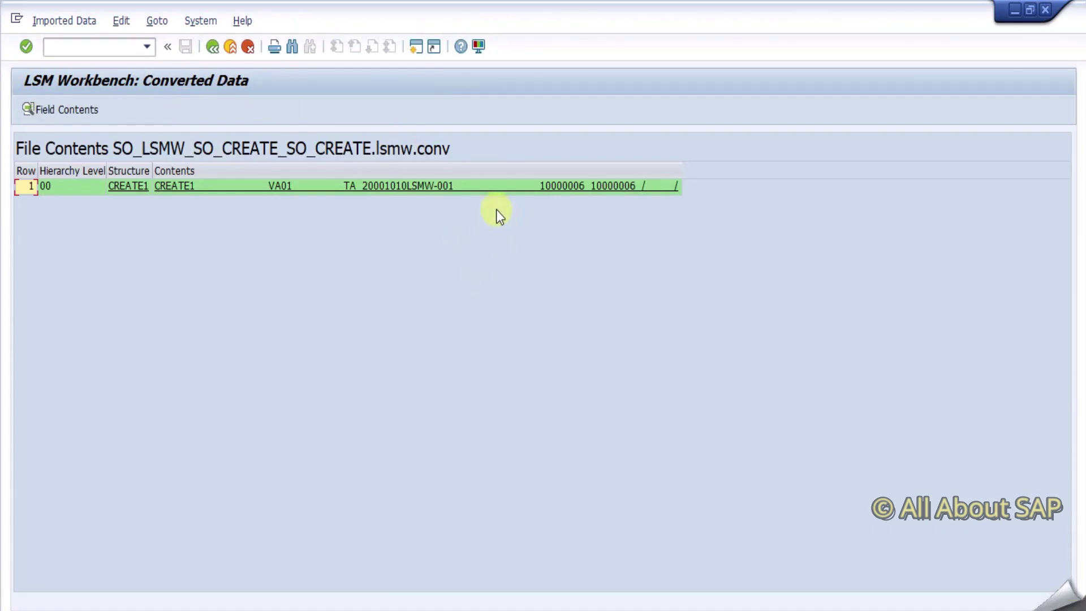
pyautogui.doubleClick(427, 187)
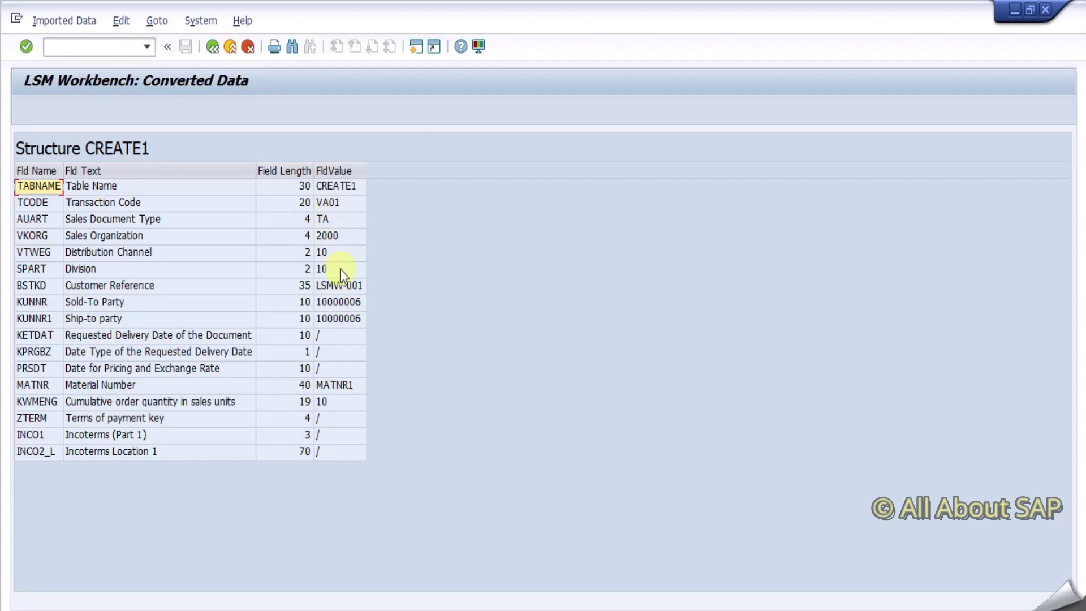
pyautogui.click(332, 223)
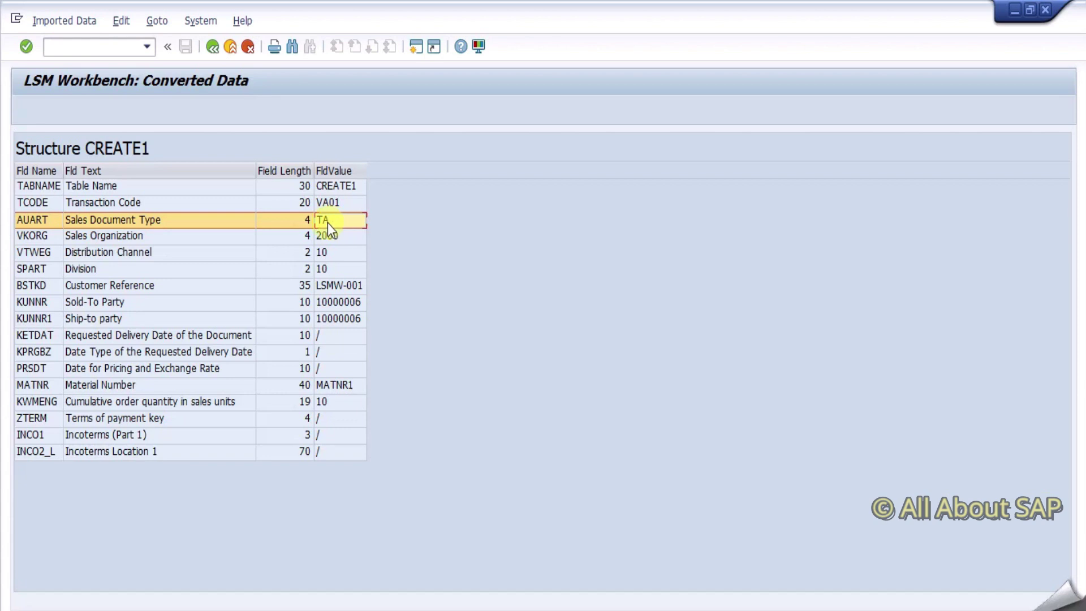
pyautogui.click(220, 52)
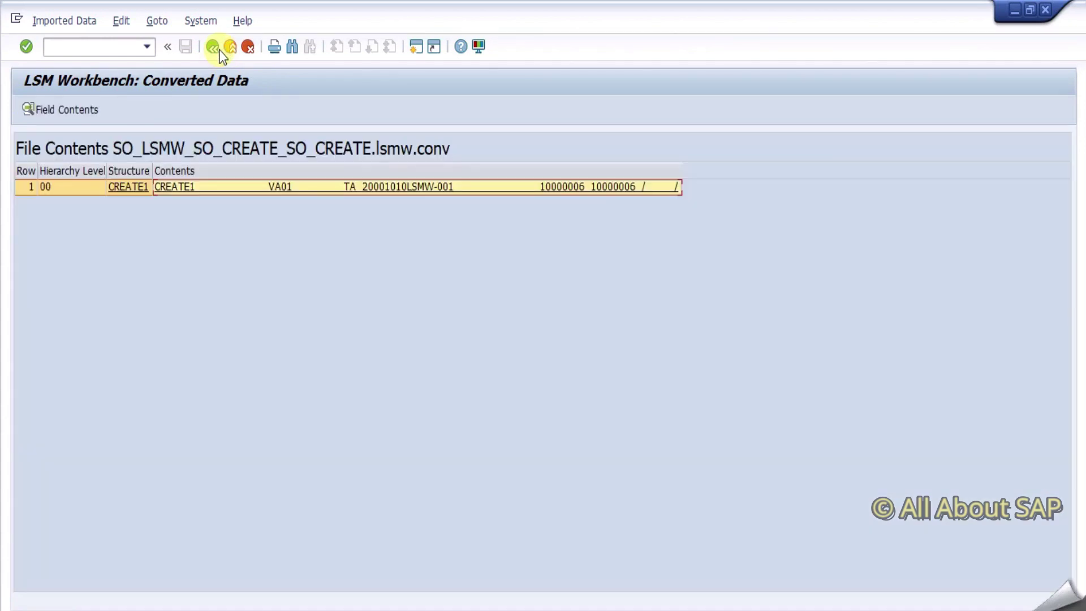
pyautogui.click(220, 51)
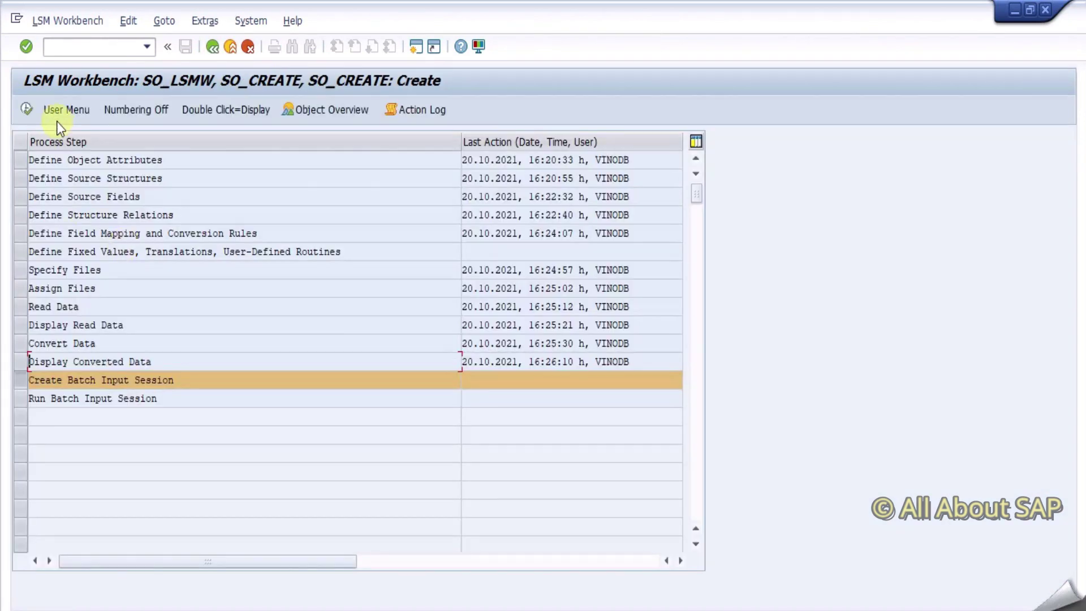
# Create the batch input session from the converted data file with folder name SO_CREATE
pyautogui.click(27, 115)
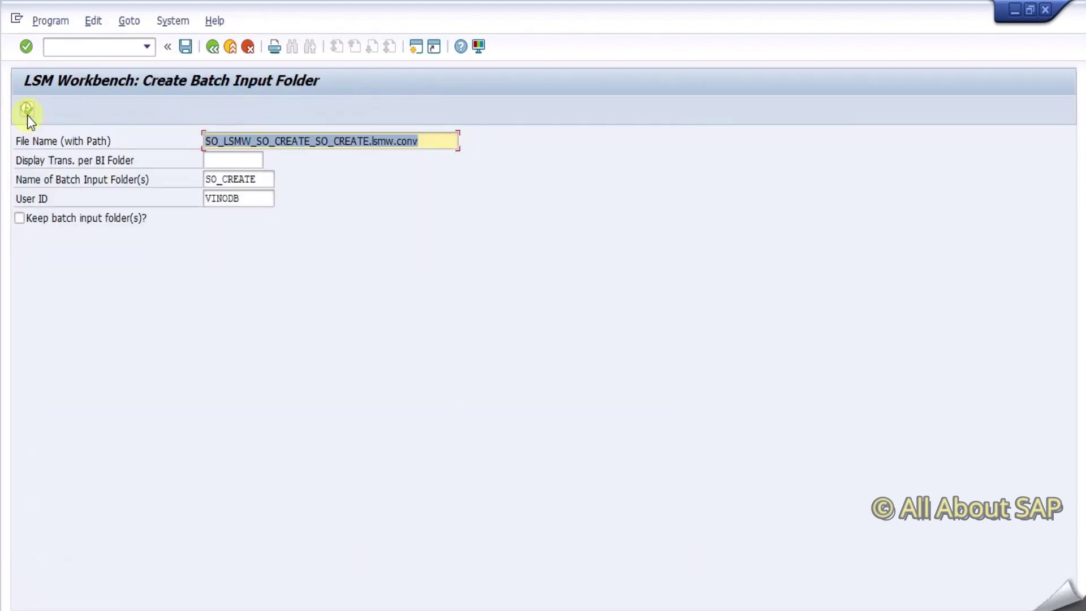
pyautogui.click(27, 114)
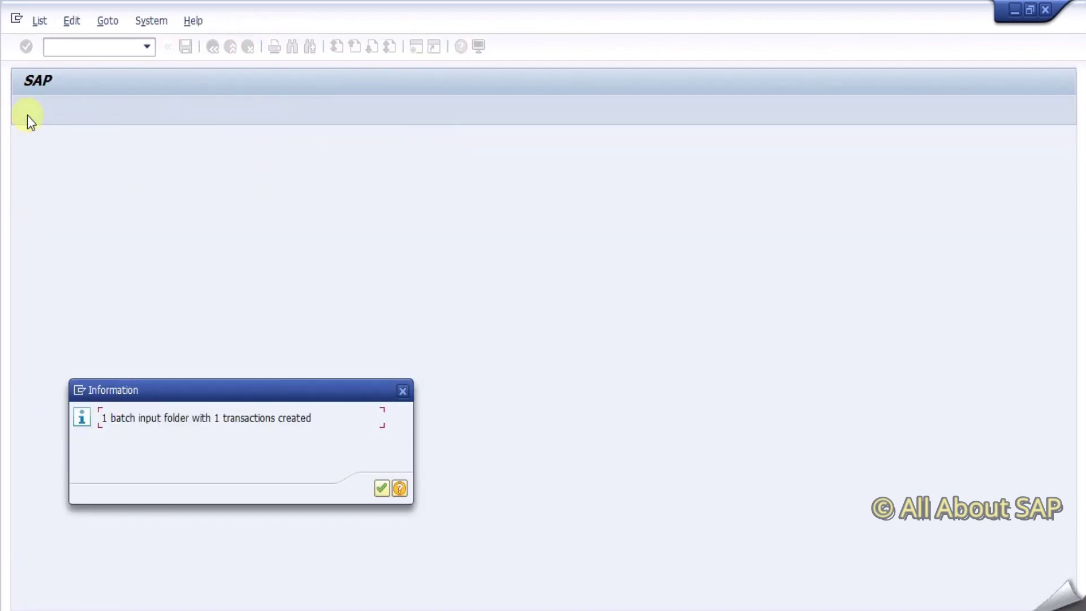
pyautogui.click(382, 487)
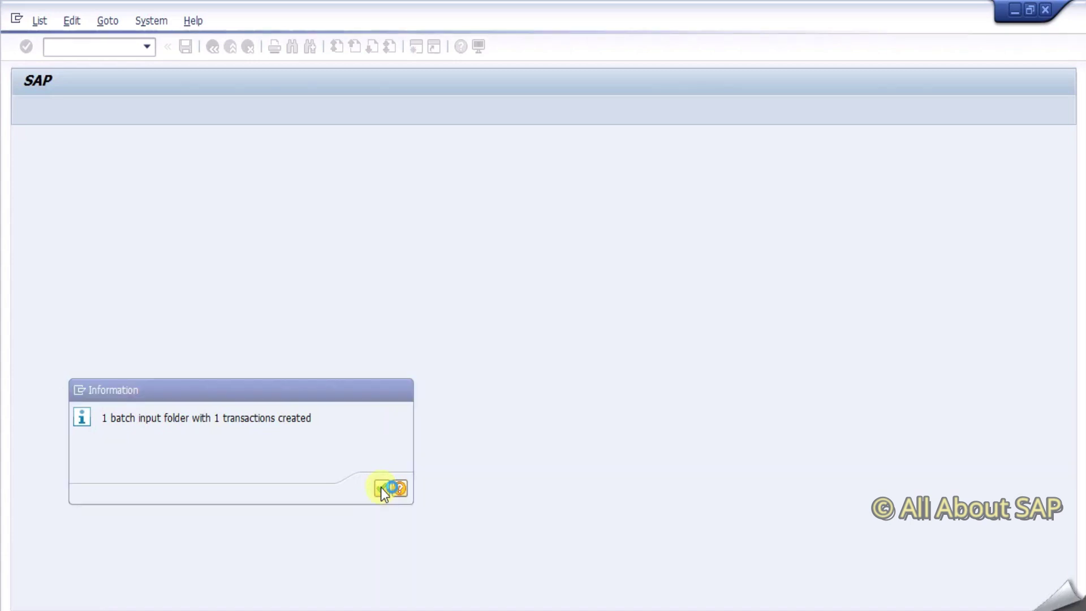
# Open the batch input session overview and process session SO_CREATE in the foreground with Default Dynpro Size switched off
pyautogui.click(26, 111)
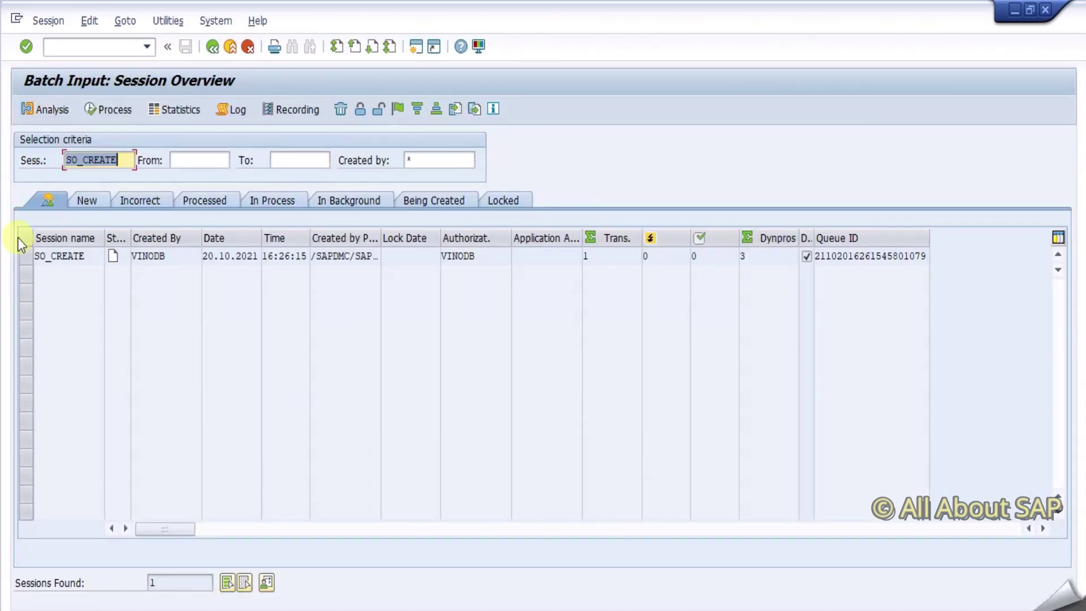
pyautogui.click(28, 253)
pyautogui.click(118, 114)
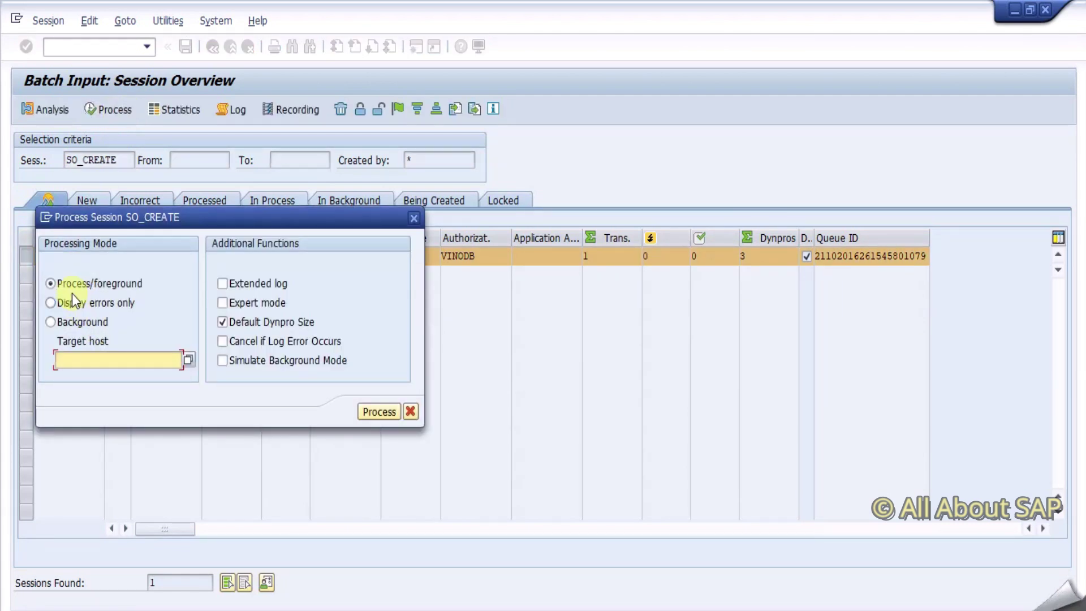
pyautogui.click(225, 323)
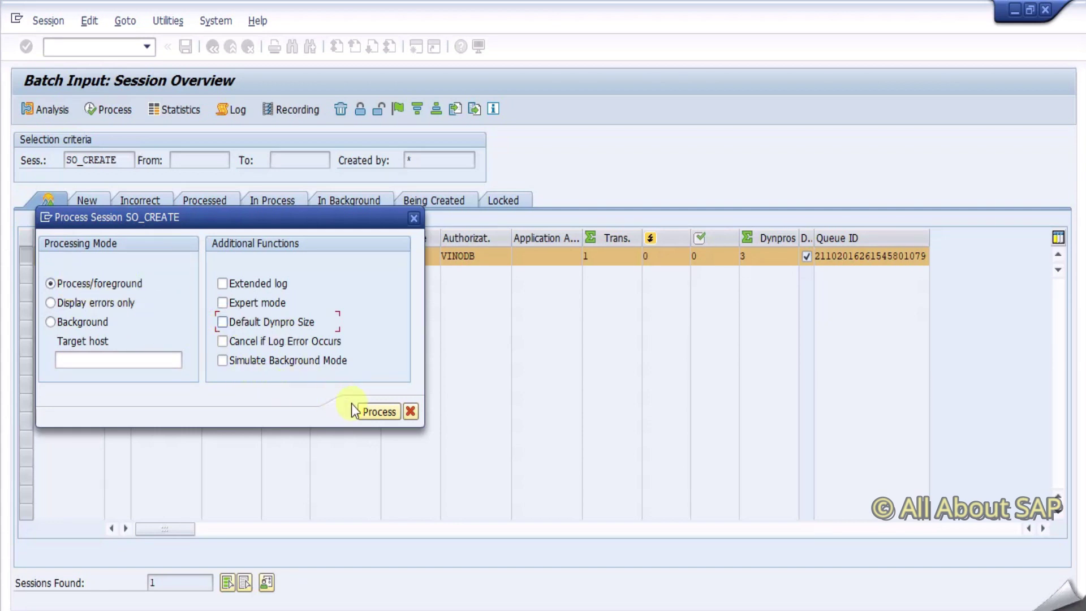
pyautogui.click(367, 412)
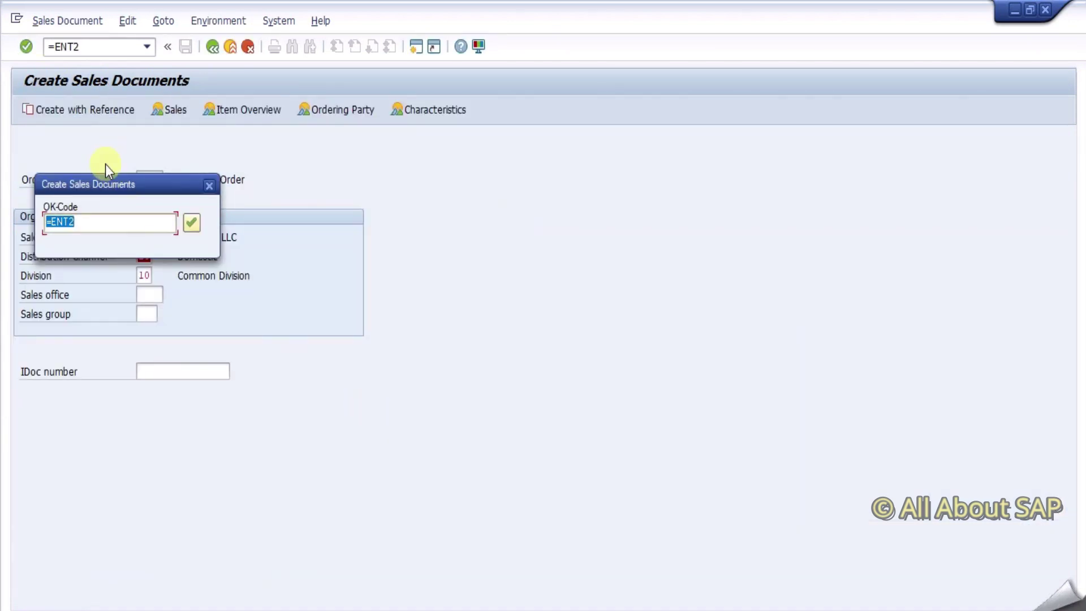
# Step through the sales order screens of the SO_CREATE session until the order is saved, and exit batch input
pyautogui.moveTo(124, 185); pyautogui.dragTo(432, 194)
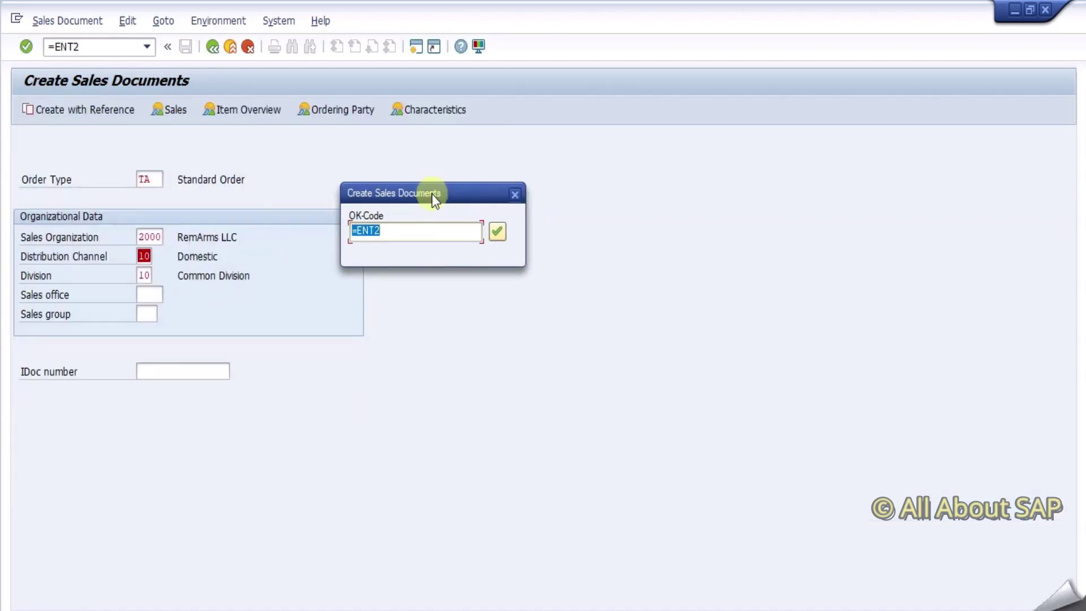
pyautogui.press('Return')
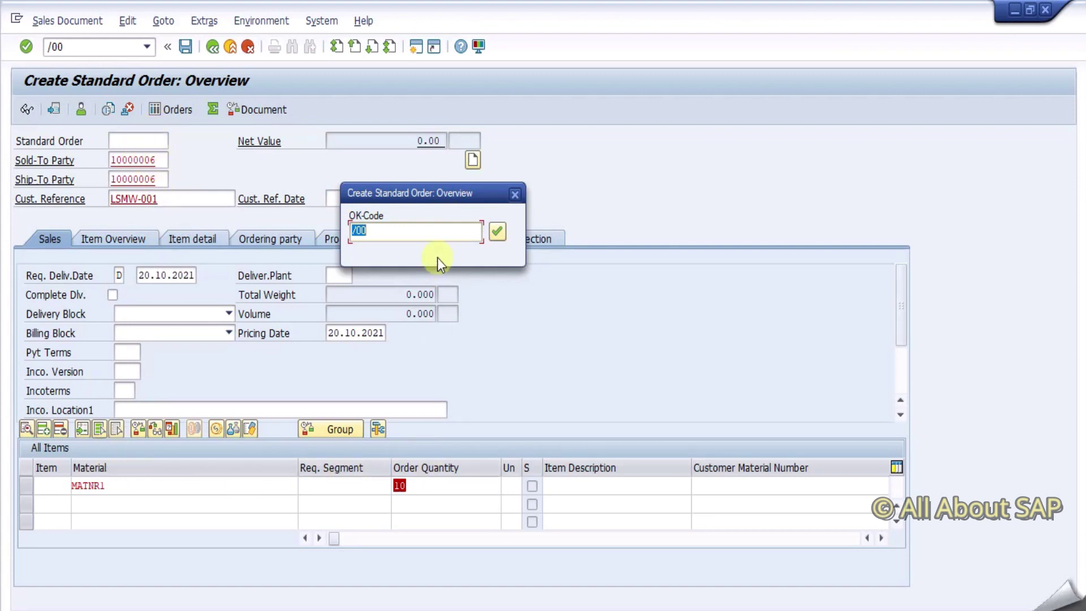
pyautogui.press('Return')
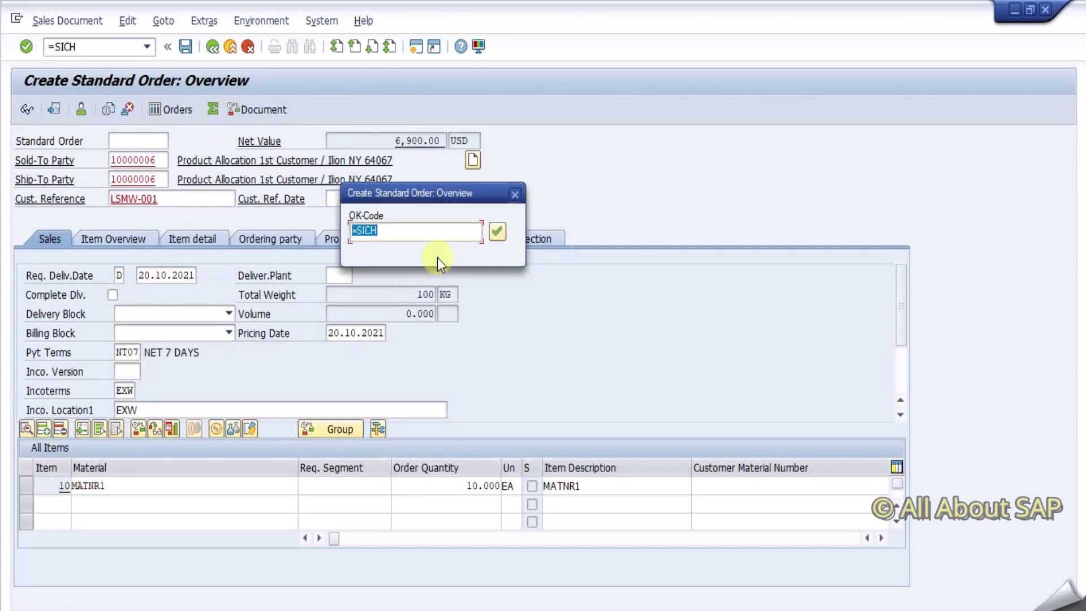
pyautogui.press('Return')
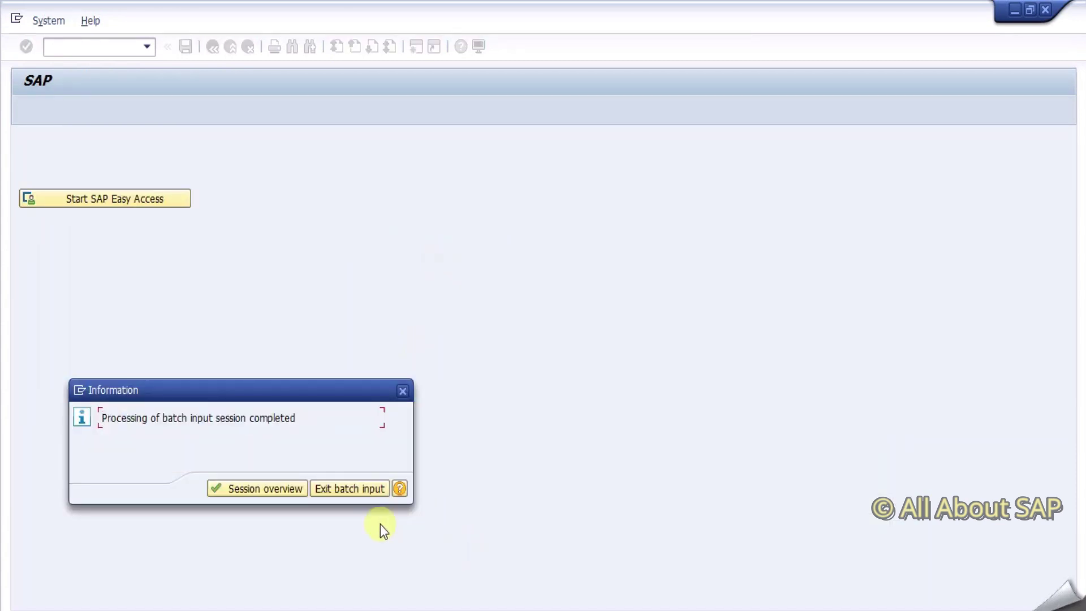
pyautogui.click(352, 489)
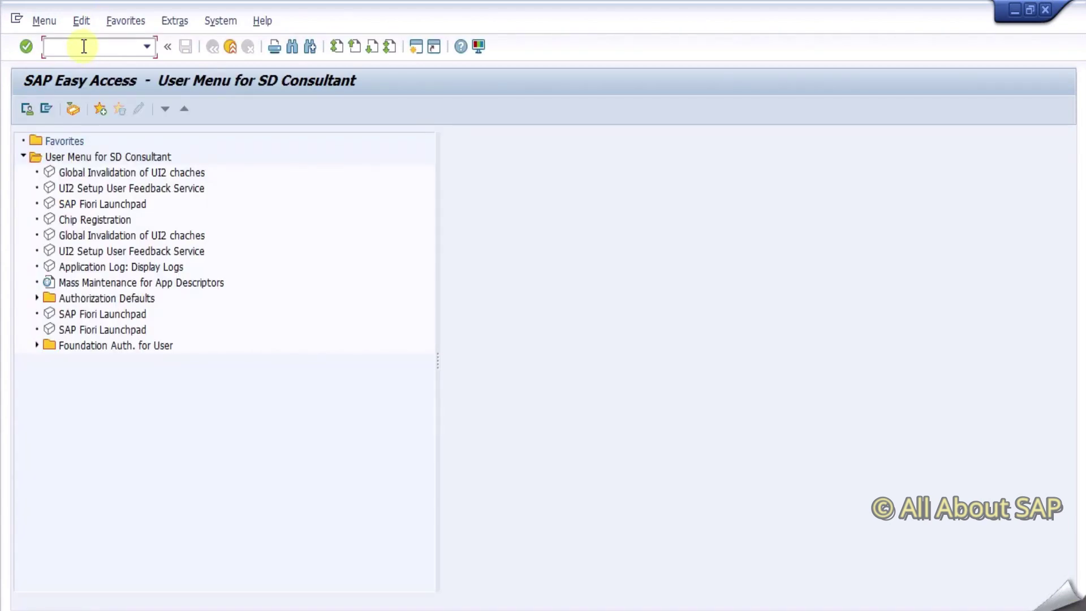
# Open transaction VA03, and examine the order change data in VA02.txt from the Test Data folder
pyautogui.write('/nva03')
pyautogui.press('Return')
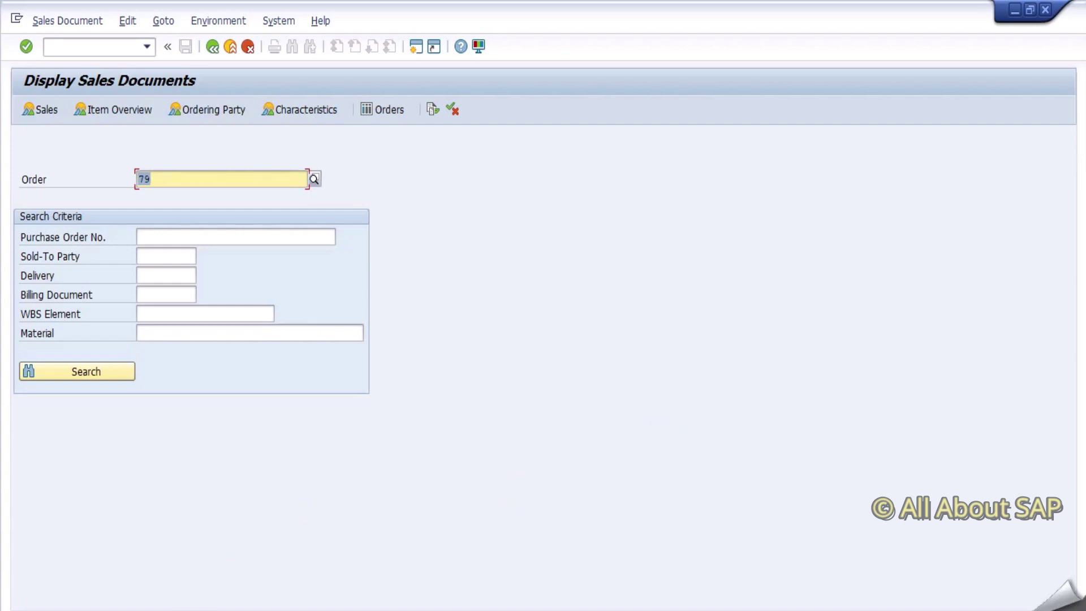
pyautogui.click(169, 571)
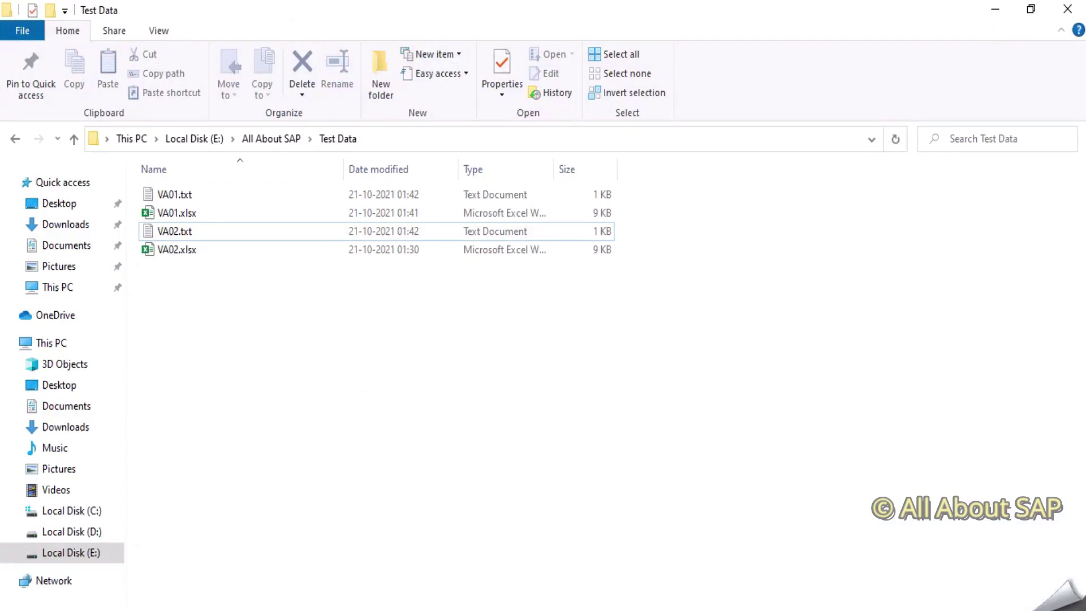
pyautogui.doubleClick(180, 230)
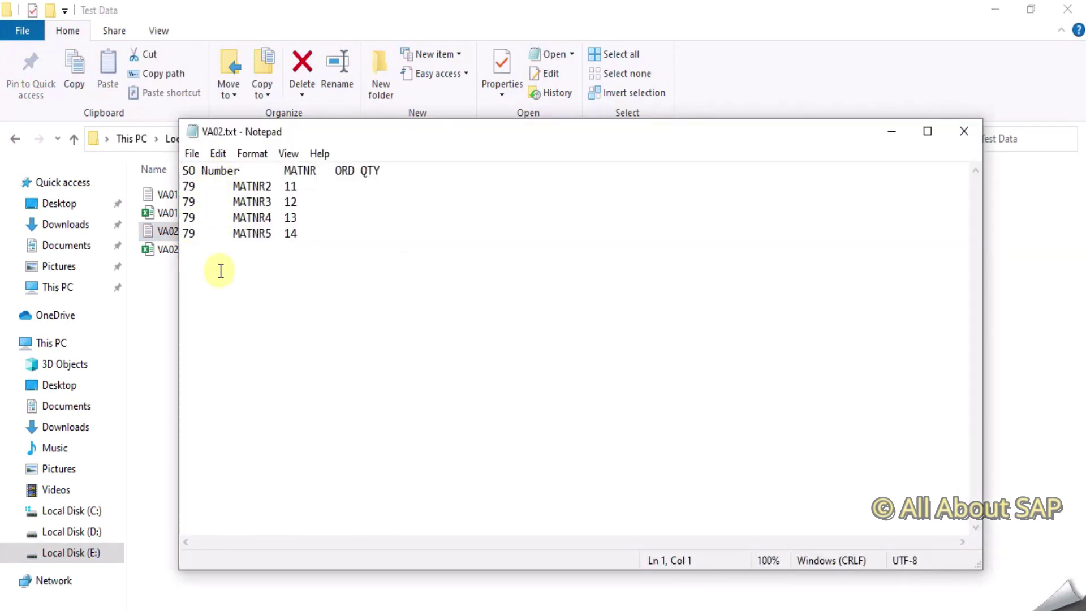
pyautogui.click(979, 135)
pyautogui.click(405, 383)
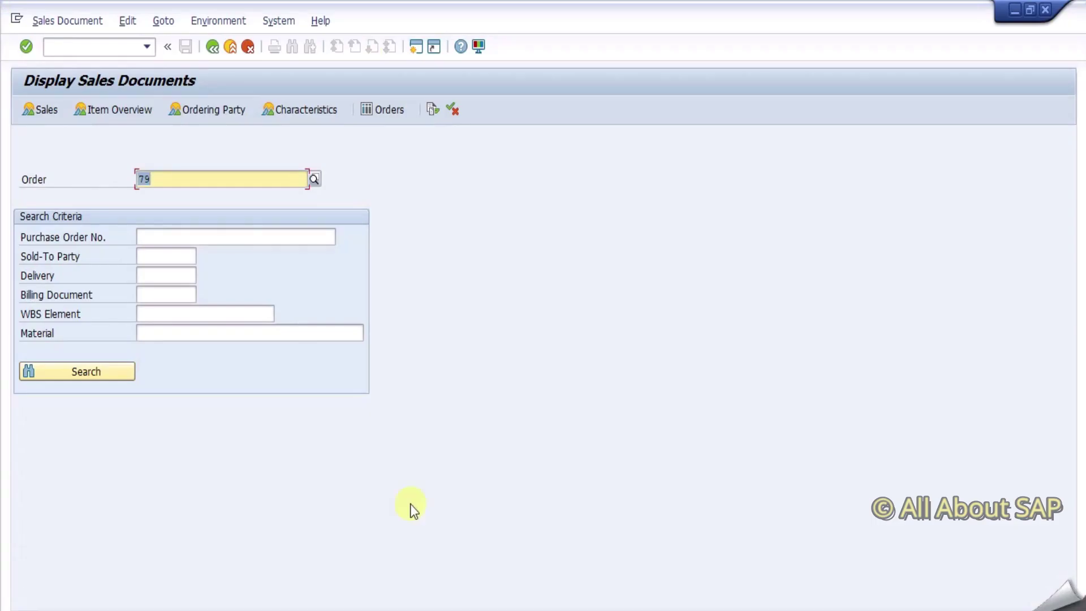
# Start transaction LSMW from the sales document display
pyautogui.click(105, 50)
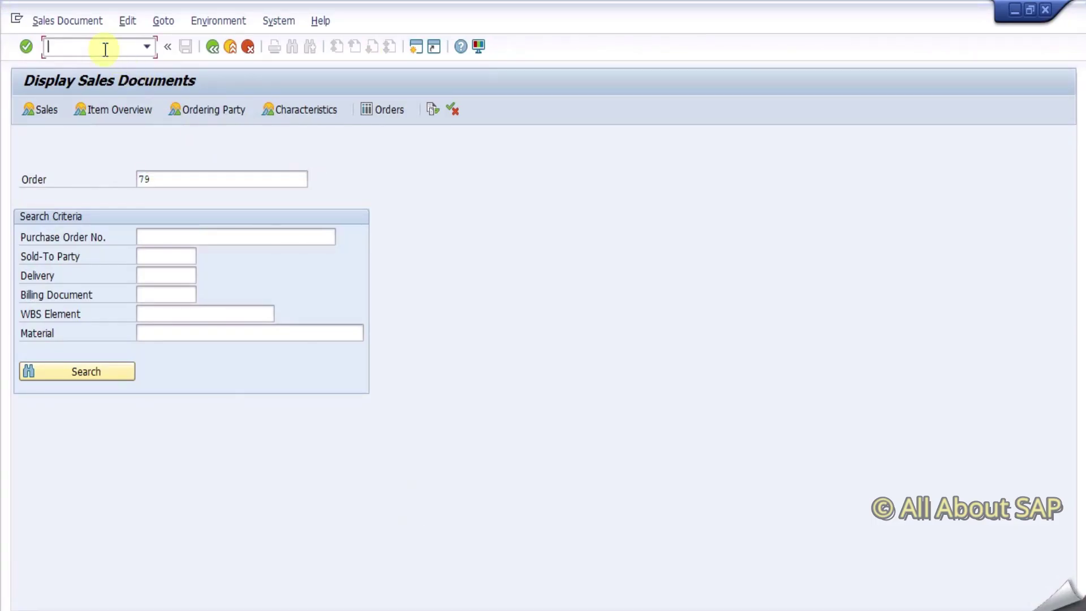
pyautogui.write('/ns')
pyautogui.press('BackSpace')
pyautogui.write('lsmw')
pyautogui.press('Return')
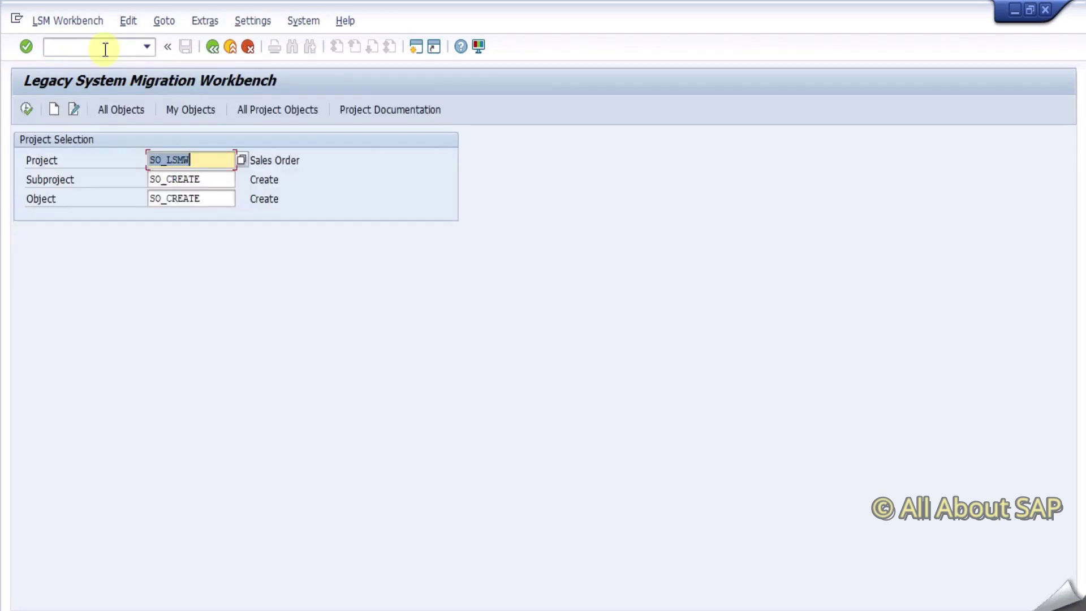
# Set both the subproject and the object of project SO_LSMW to SO_Change
pyautogui.press('Tab')
pyautogui.press('End')
pyautogui.press('BackSpace')
pyautogui.press('BackSpace')
pyautogui.press('BackSpace')
pyautogui.press('BackSpace')
pyautogui.press('BackSpace')
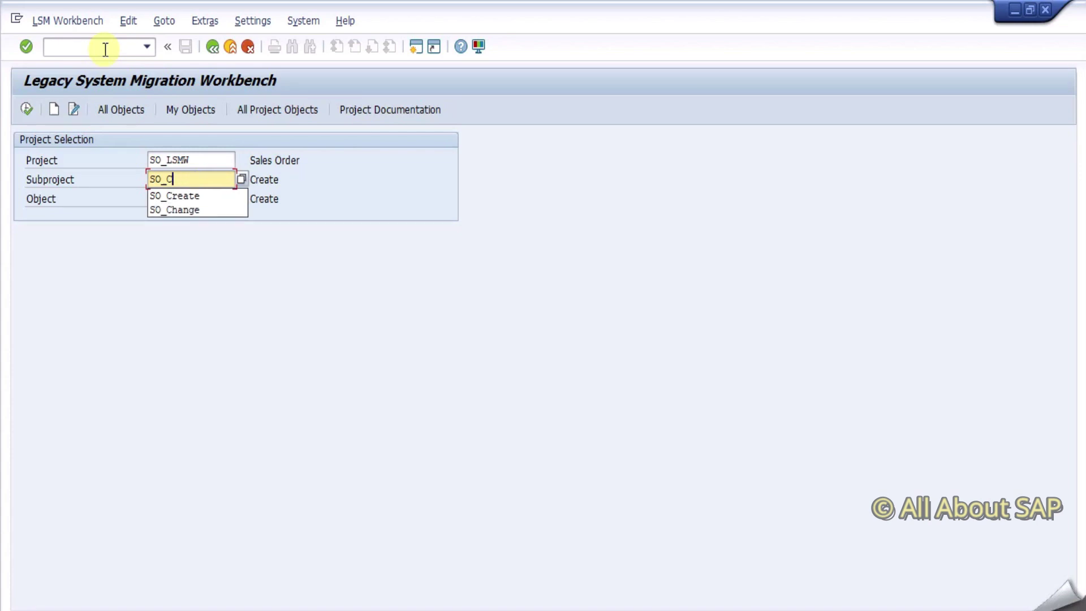
pyautogui.write('h')
pyautogui.press('BackSpace')
pyautogui.write('hange')
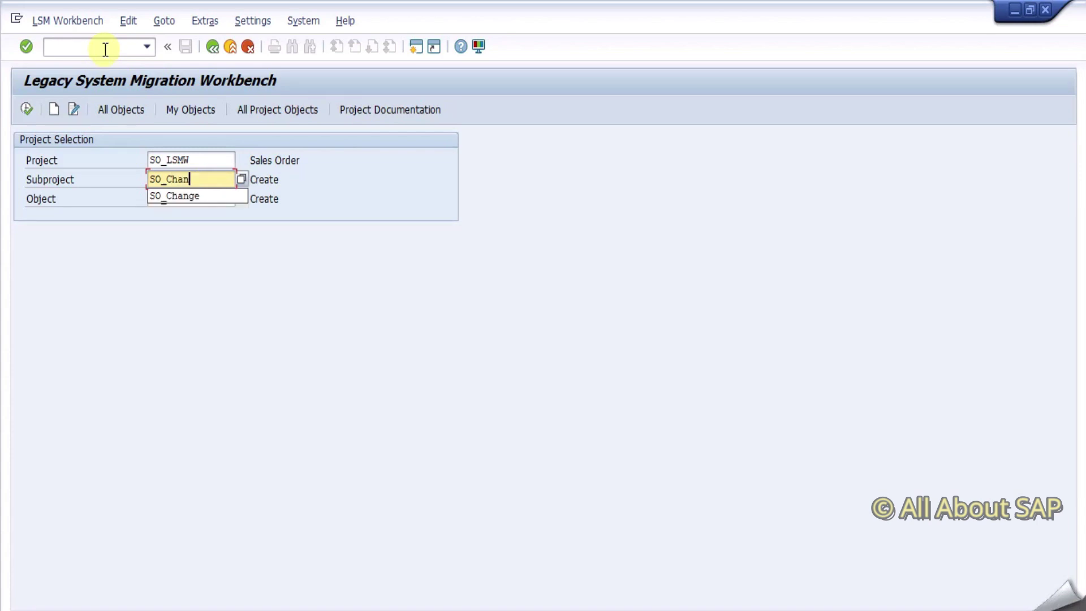
pyautogui.press('Tab')
pyautogui.press('End')
pyautogui.press('BackSpace')
pyautogui.press('BackSpace')
pyautogui.press('BackSpace')
pyautogui.press('BackSpace')
pyautogui.press('BackSpace')
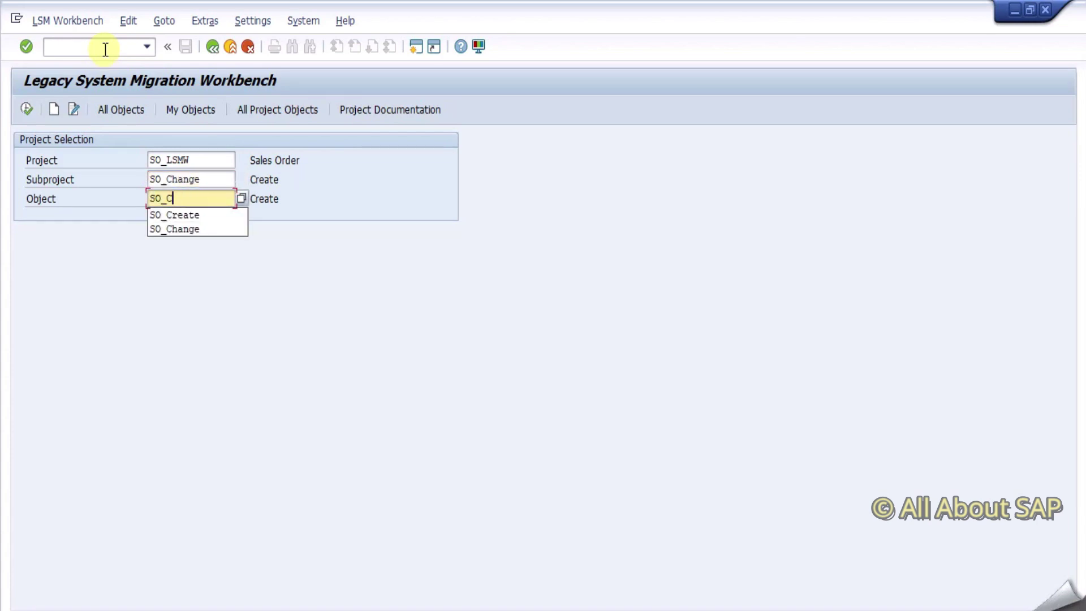
pyautogui.write('hange')
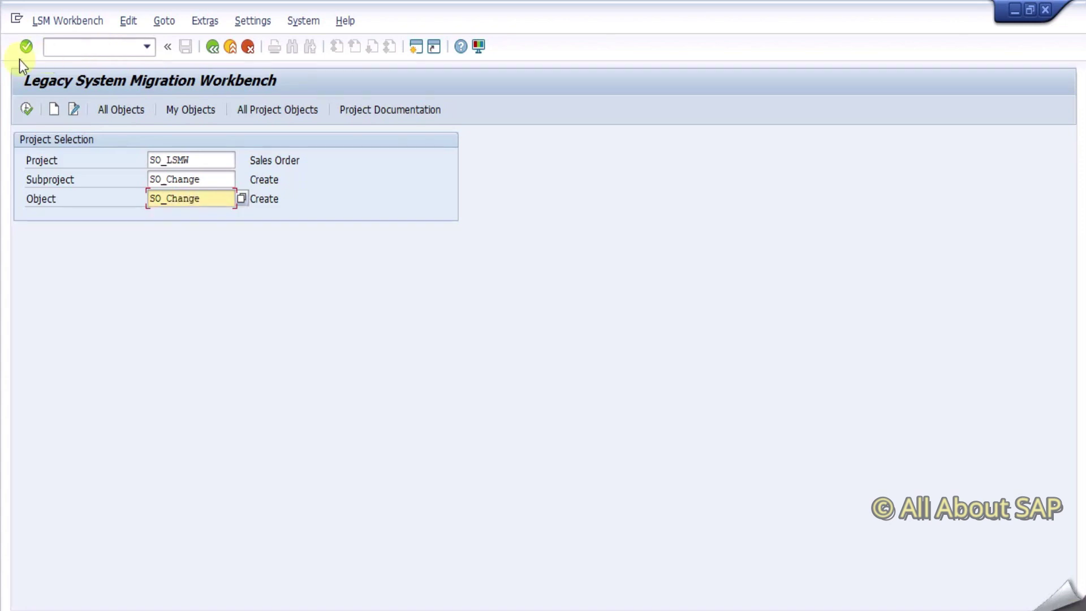
# Create subproject SO_CHANGE under project SO_LSMW with the description SO Change
pyautogui.click(55, 113)
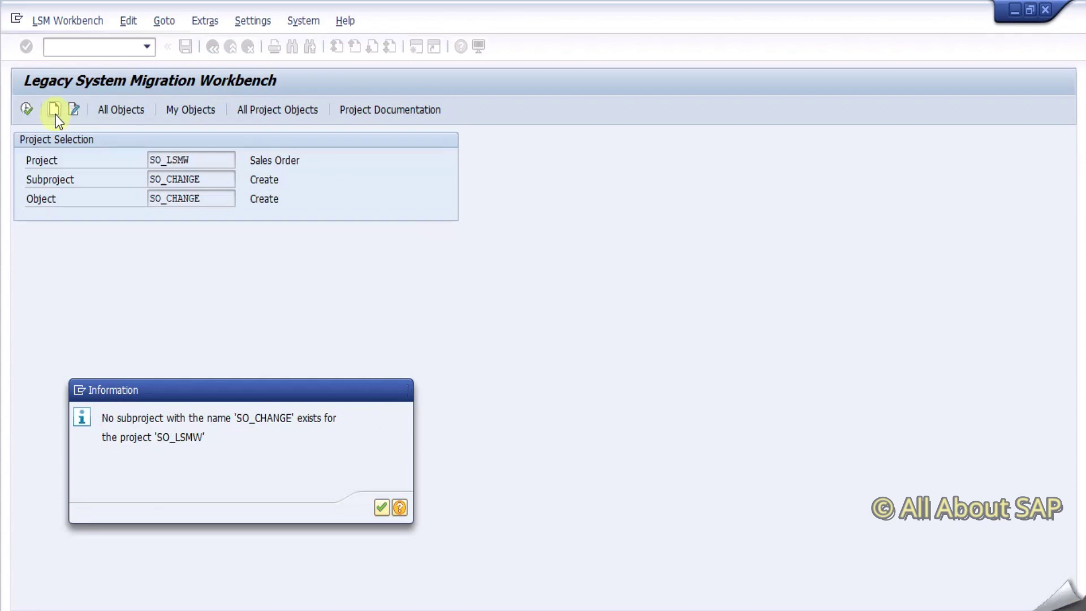
pyautogui.press('Return')
pyautogui.press('Tab')
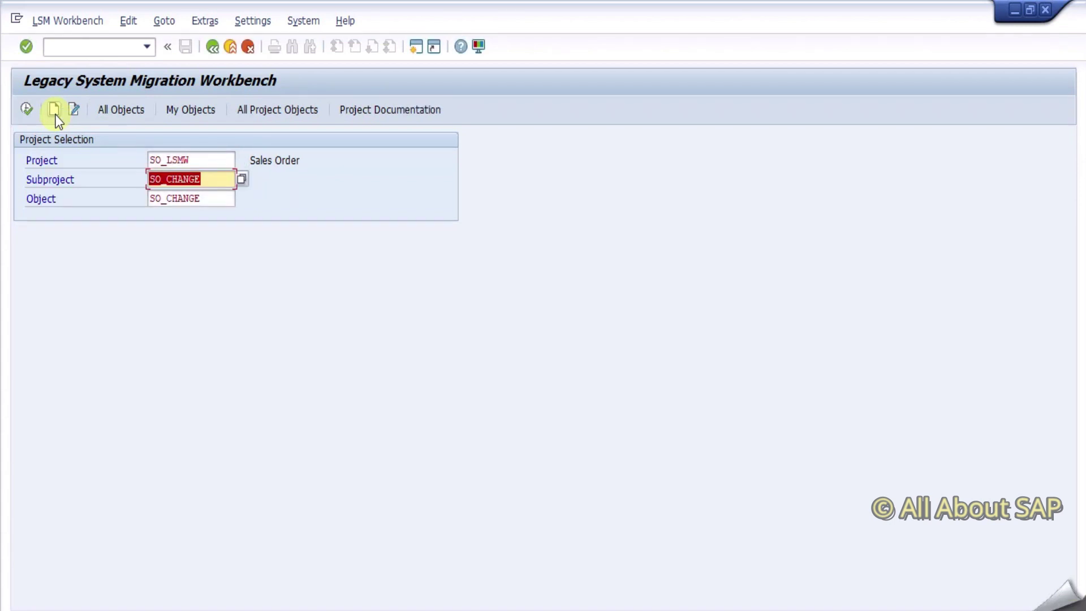
pyautogui.click(54, 113)
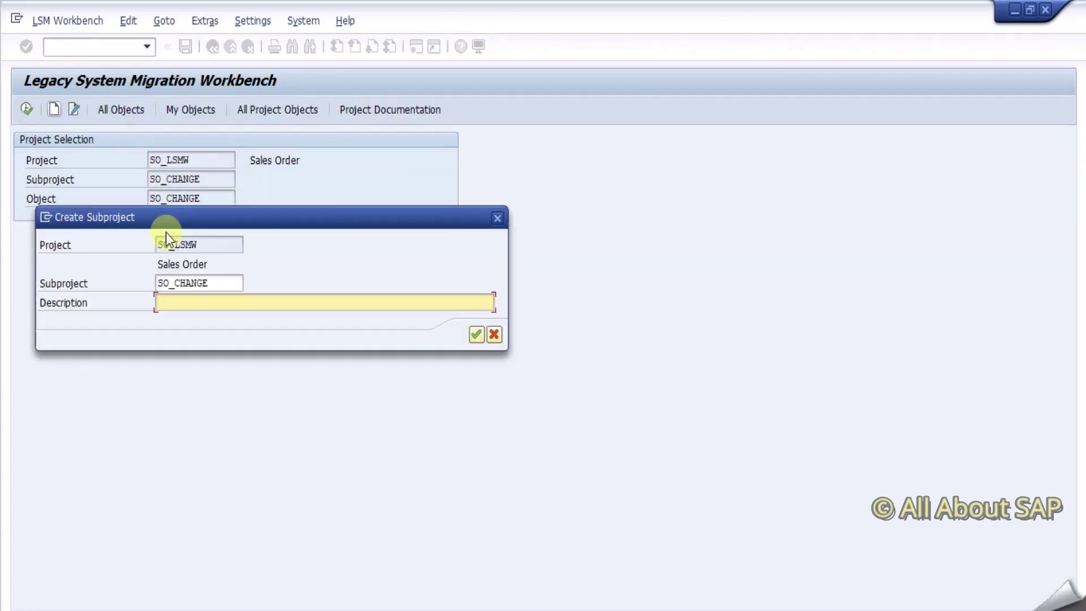
pyautogui.write('SO')
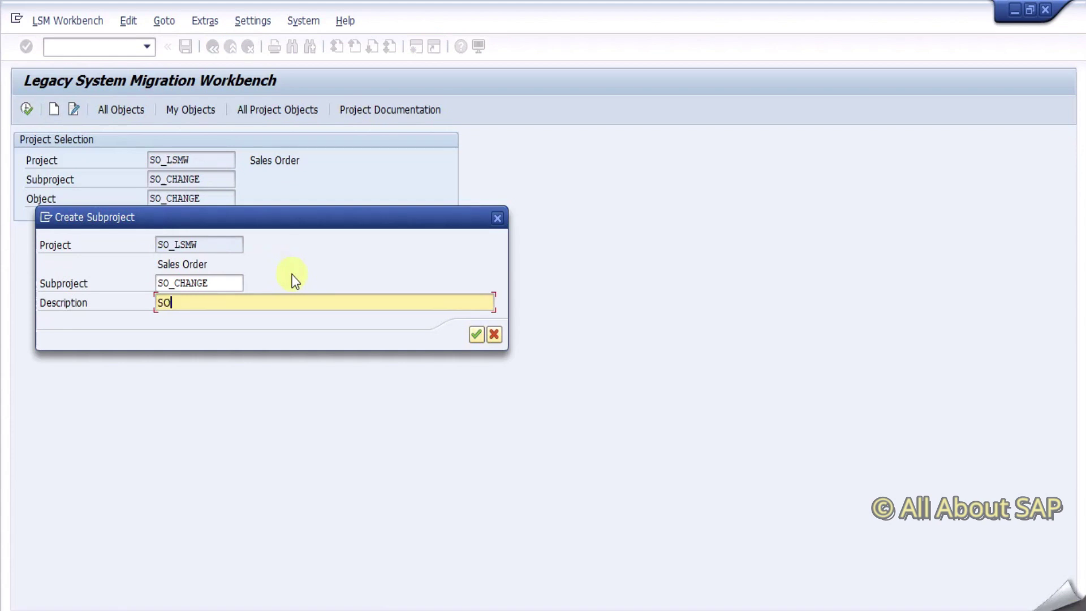
pyautogui.press('BackSpace')
pyautogui.press('BackSpace')
pyautogui.write('SO')
pyautogui.press('BackSpace')
pyautogui.write('O Change')
pyautogui.press('Return')
# Create object SO_CHANGE in the new subproject with the name SO Change
pyautogui.write('SO Ch')
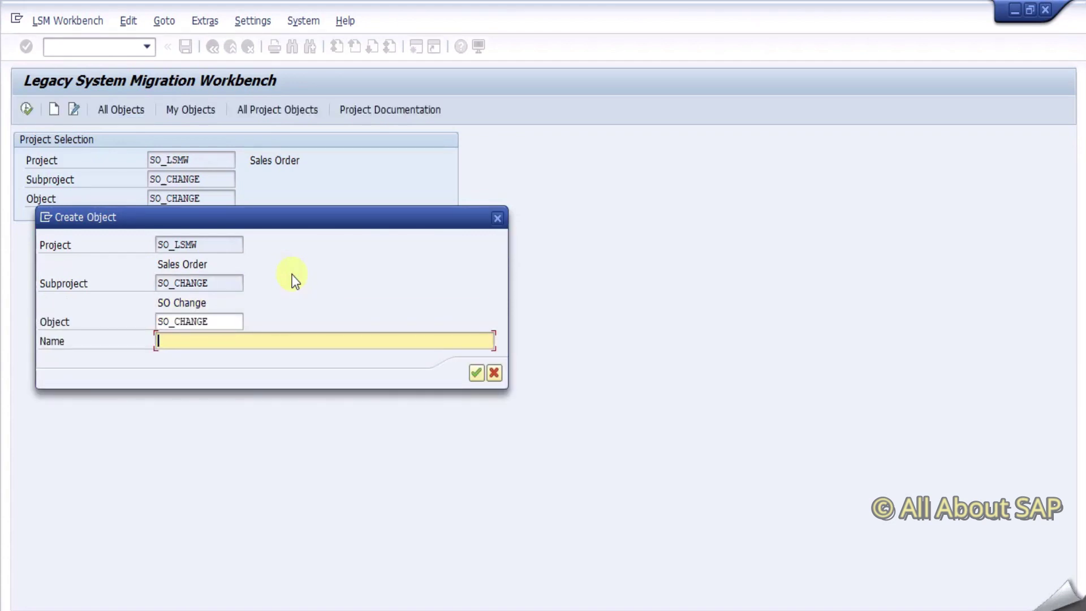
pyautogui.write('ange')
pyautogui.press('Return')
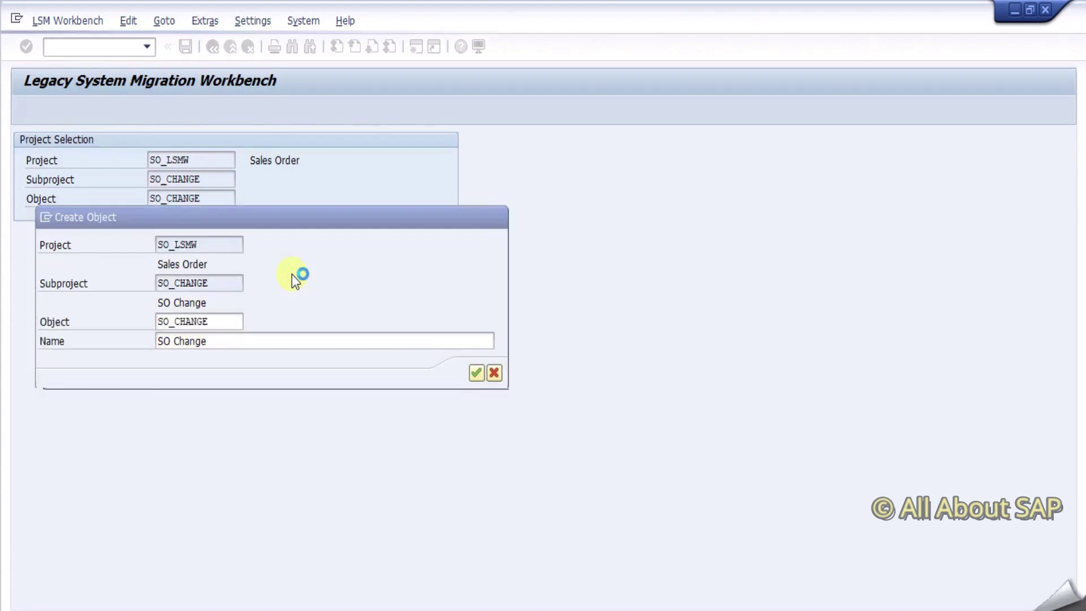
# Set the import method in the SO_CHANGE object attributes to Batch Input Recording and open the project's recordings overview
pyautogui.click(25, 114)
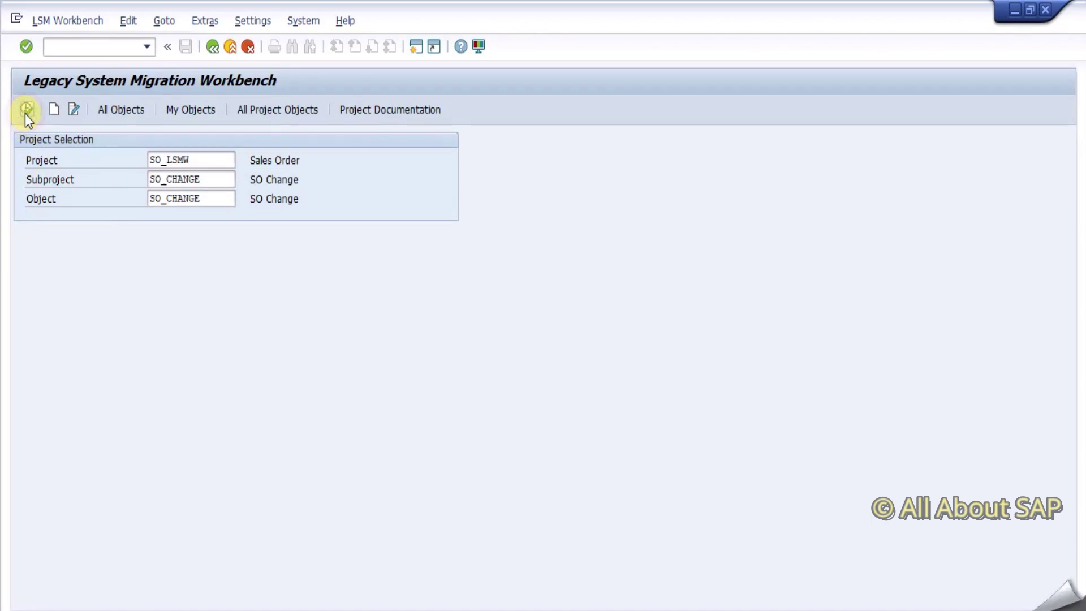
pyautogui.click(25, 114)
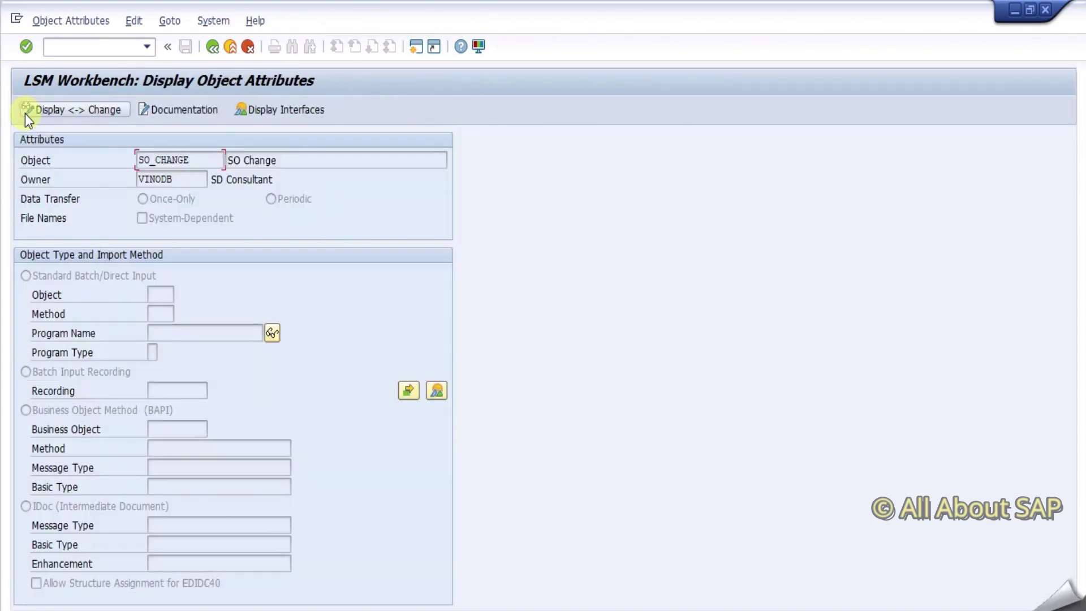
pyautogui.click(25, 114)
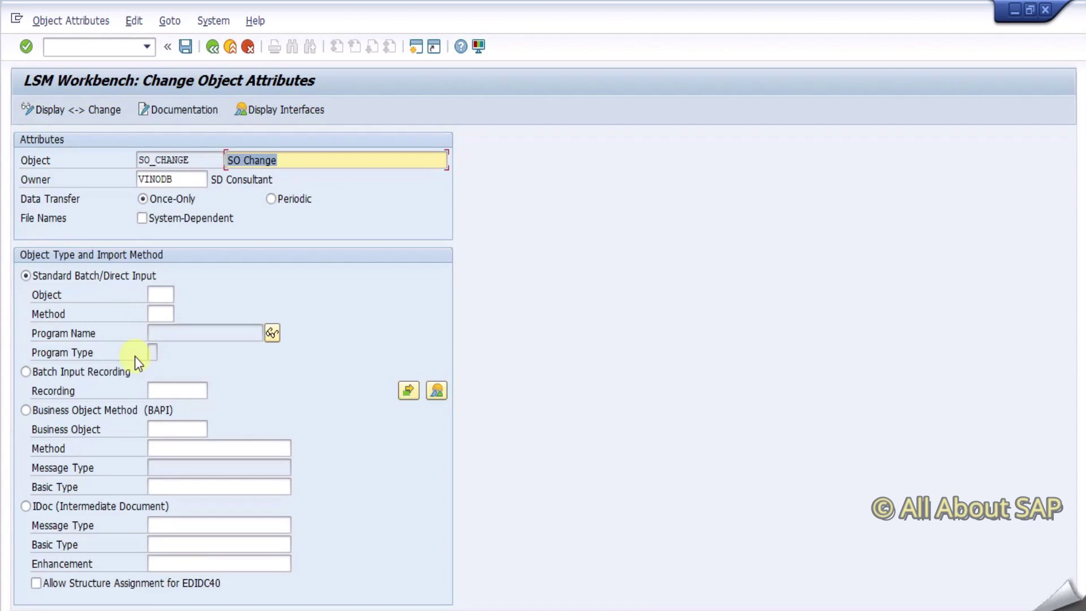
pyautogui.click(26, 372)
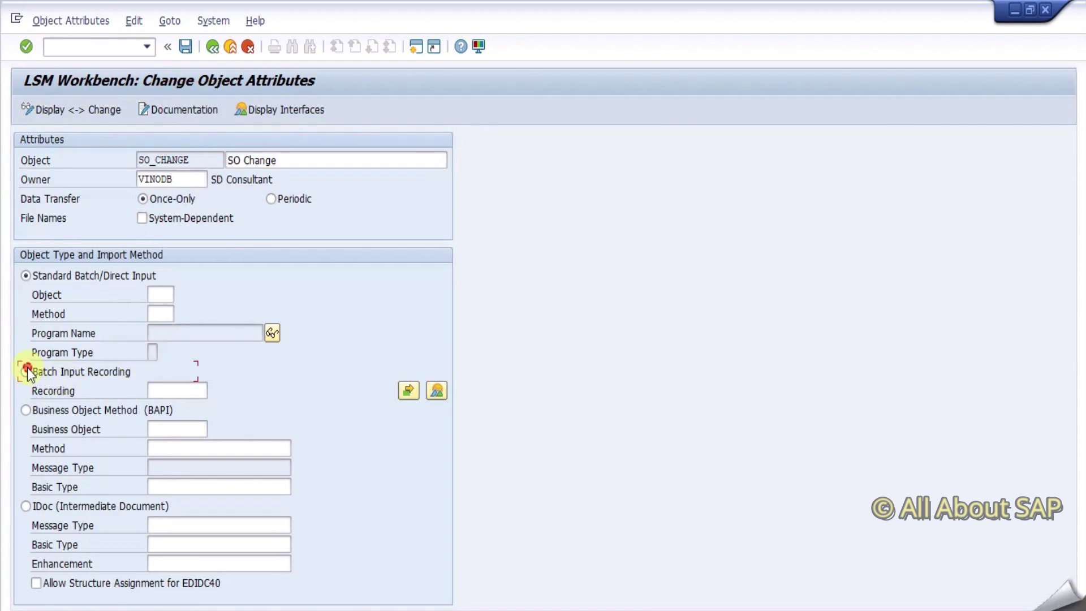
pyautogui.click(437, 390)
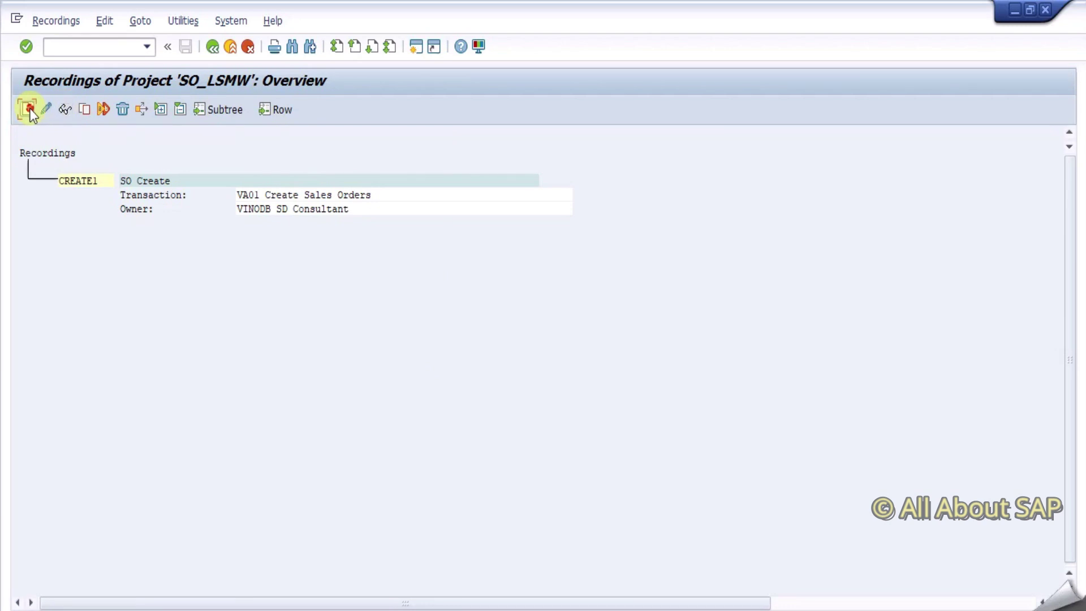
# Create recording Change1 with the description Change SO for transaction VA02
pyautogui.click(27, 109)
pyautogui.write('Change1')
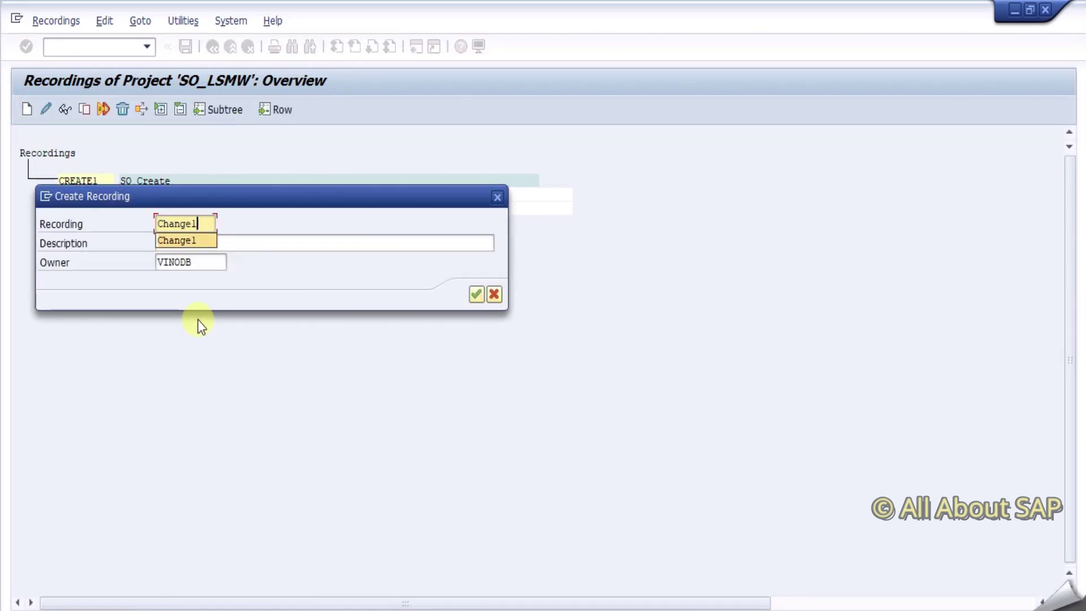
pyautogui.press('Tab')
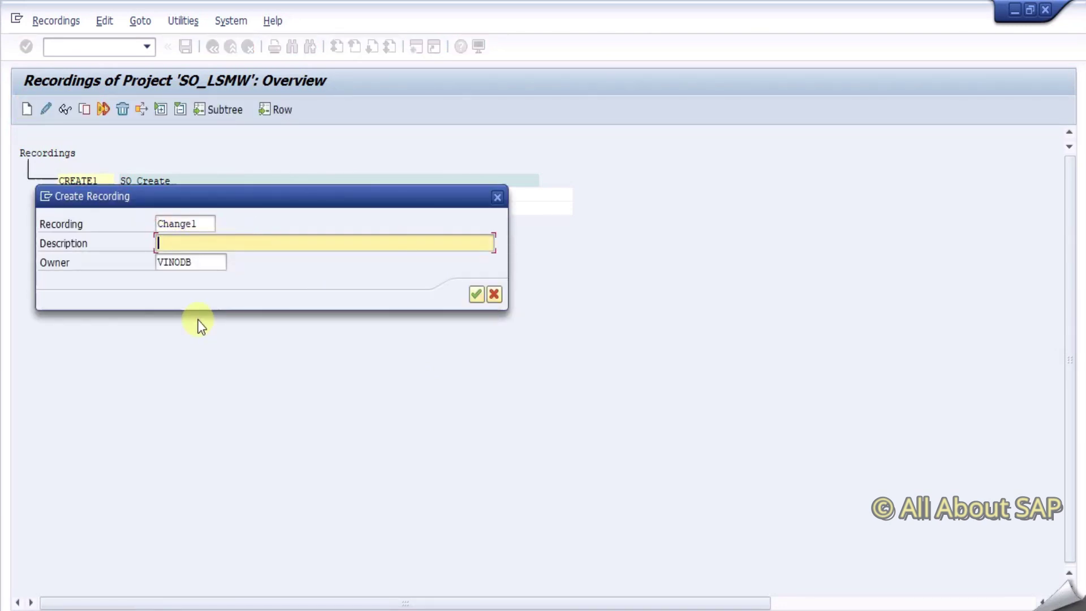
pyautogui.write('Change SO')
pyautogui.press('Return')
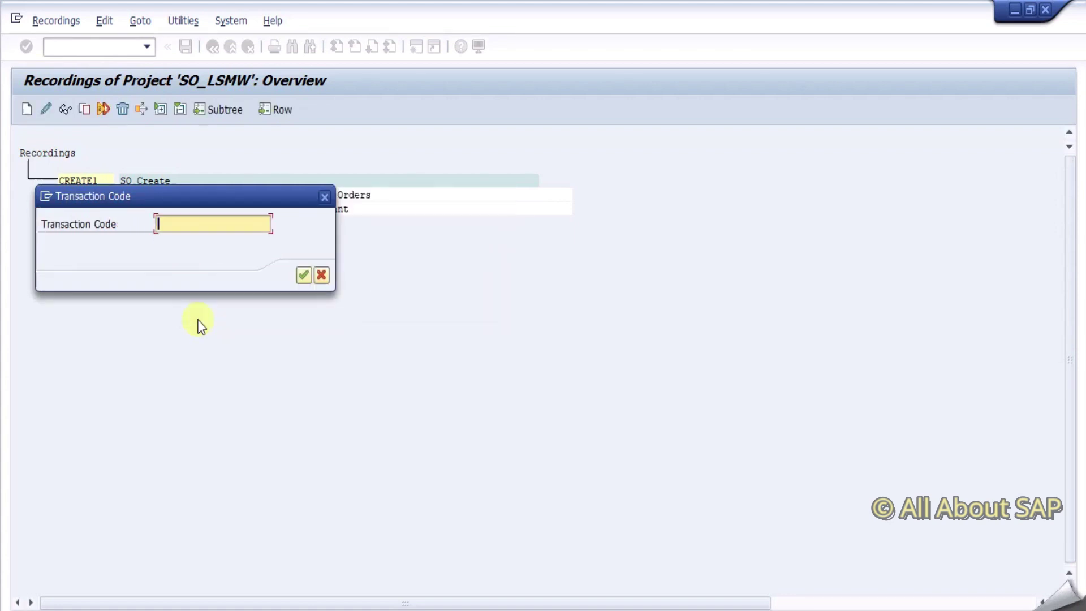
pyautogui.write('VA02')
pyautogui.press('Return')
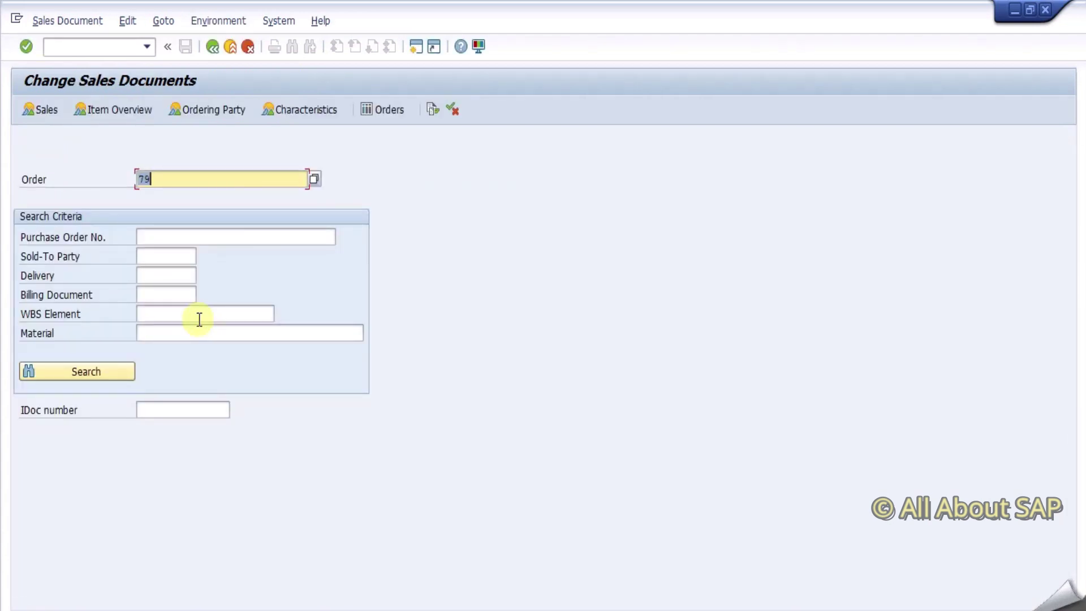
# Open the existing sales order by its order number, select item 10 and start a new item line
pyautogui.write('78')
pyautogui.press('Return')
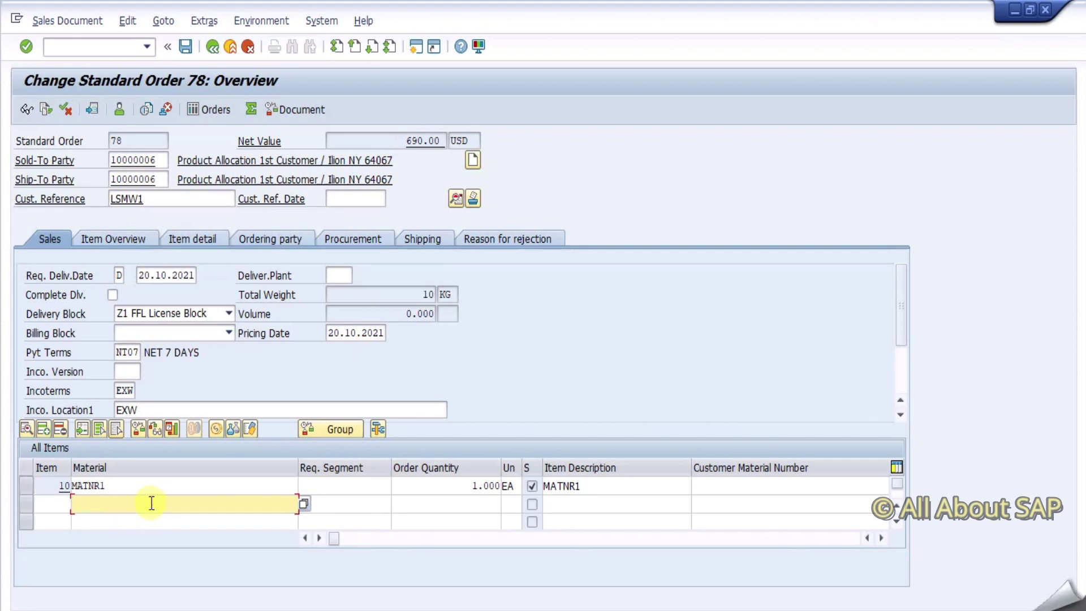
pyautogui.click(27, 486)
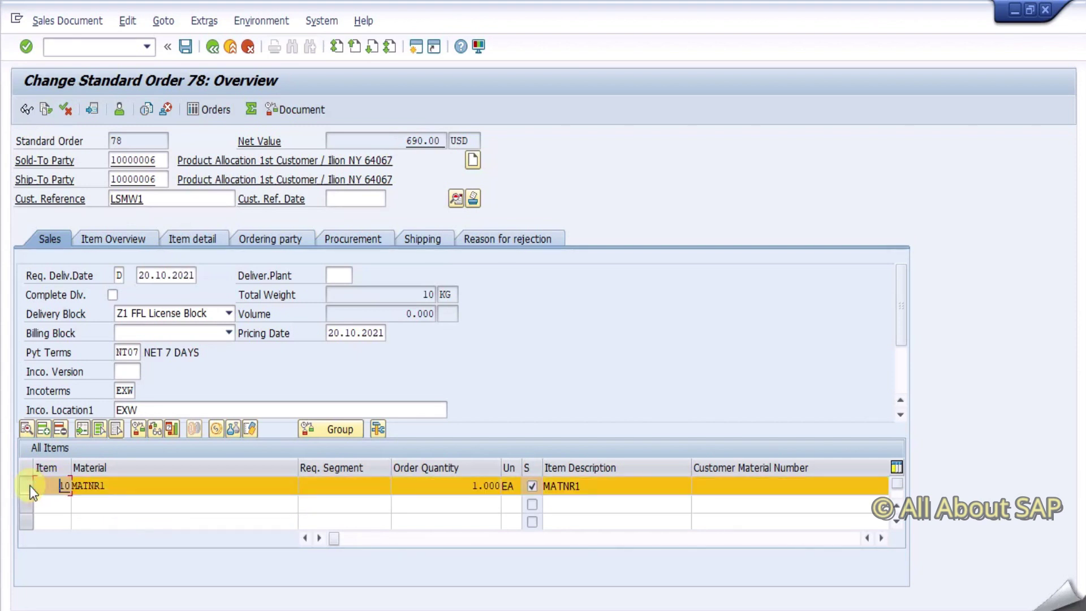
pyautogui.click(41, 429)
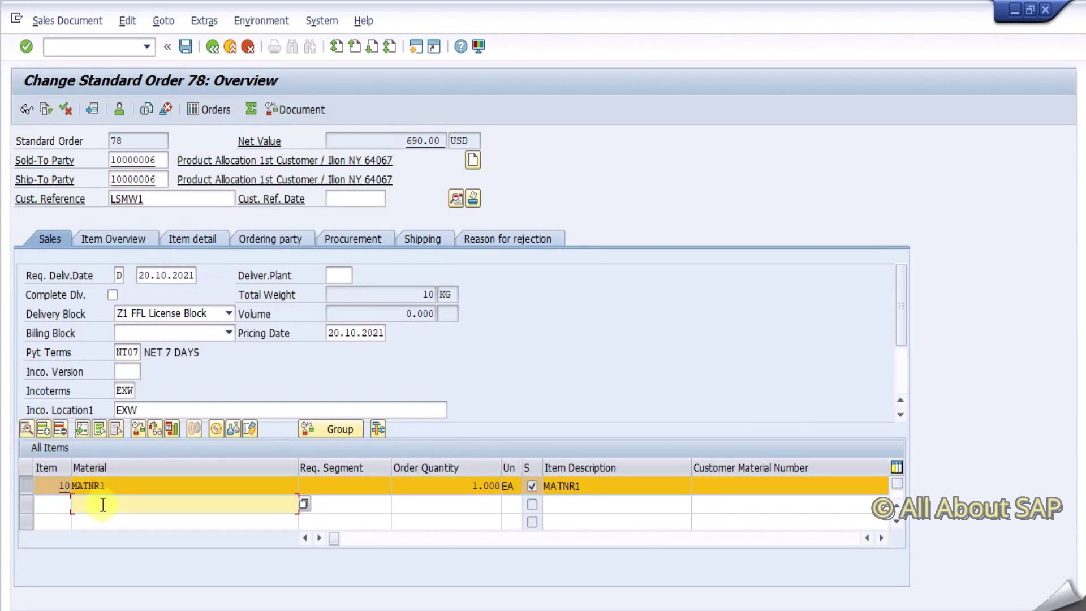
# Add material MATNR2 with order quantity 3 as a new order item and save the order to end the recording
pyautogui.write('MATNR')
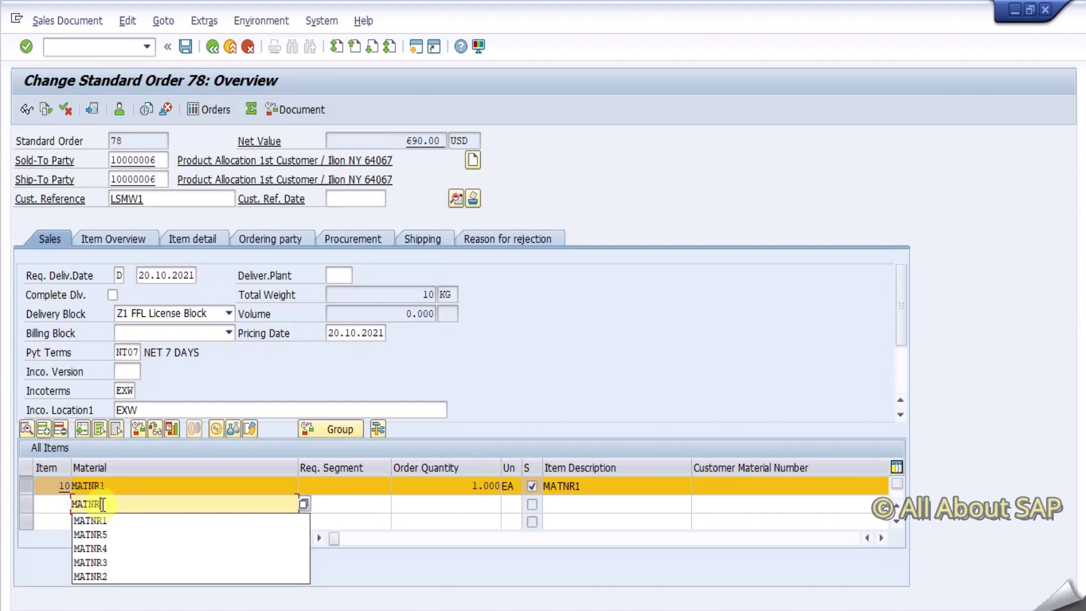
pyautogui.write('1')
pyautogui.press('Tab')
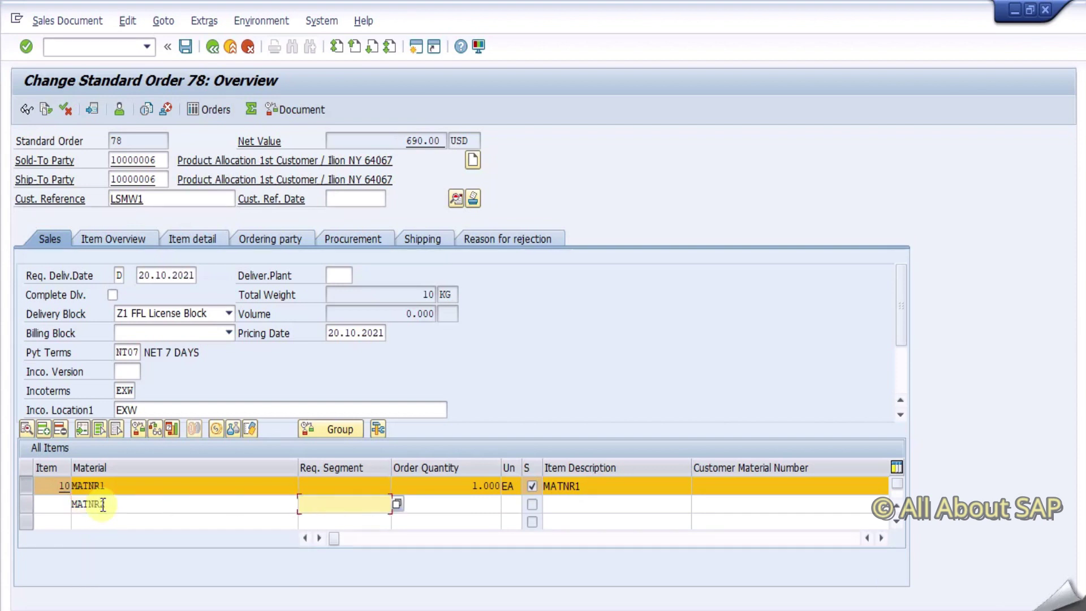
pyautogui.press('Tab')
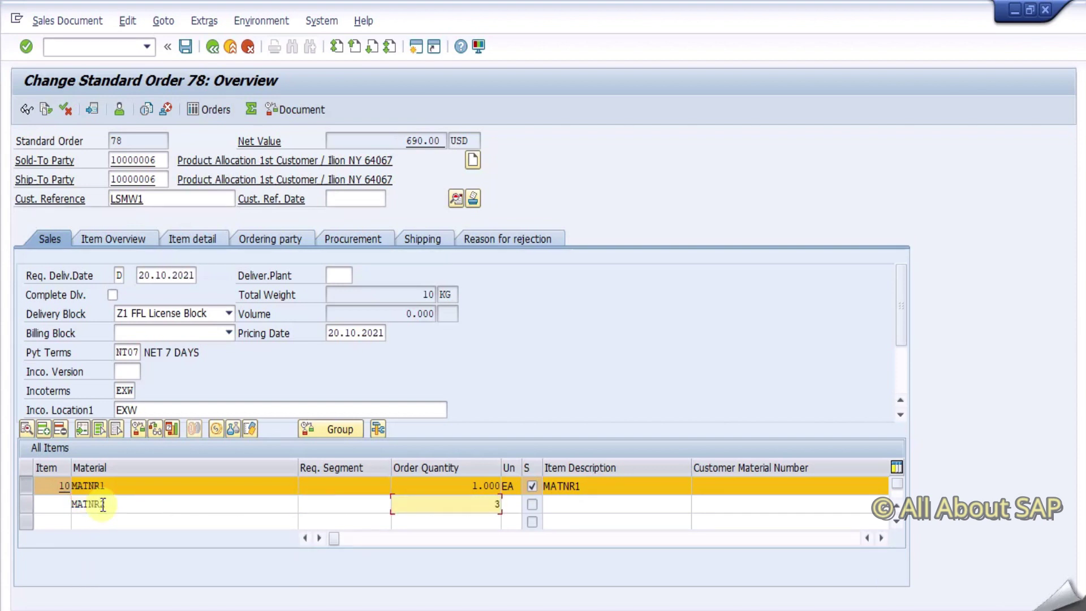
pyautogui.write('3')
pyautogui.press('Return')
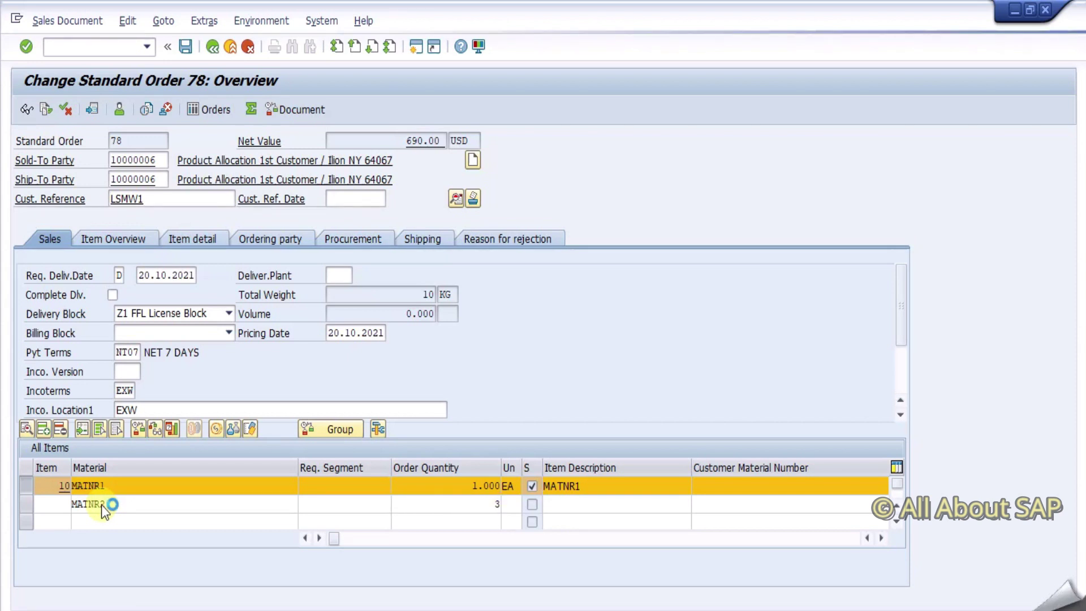
pyautogui.hotkey('ctrl', 's')
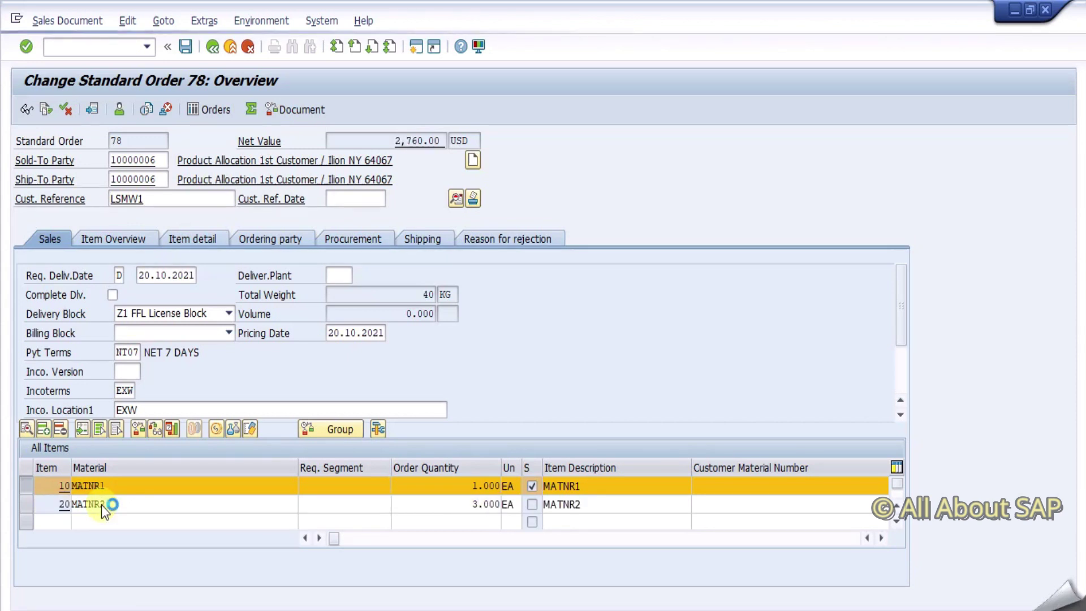
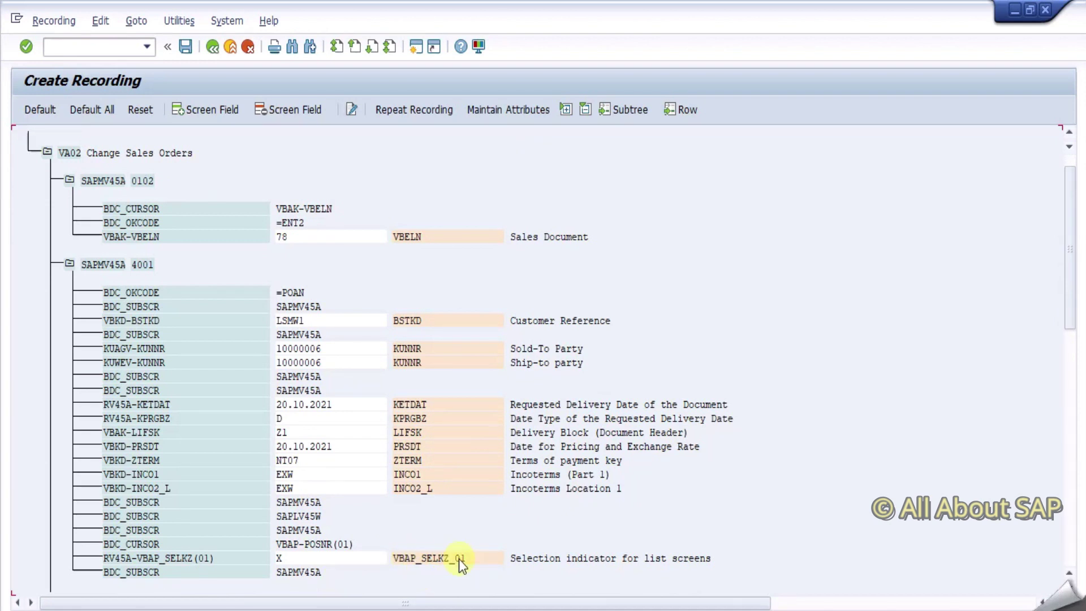
# Rename the recorded material number field MABNR_02 to MATNR in the VA02 recording
pyautogui.click(422, 558)
pyautogui.scroll(-1, 422, 558)
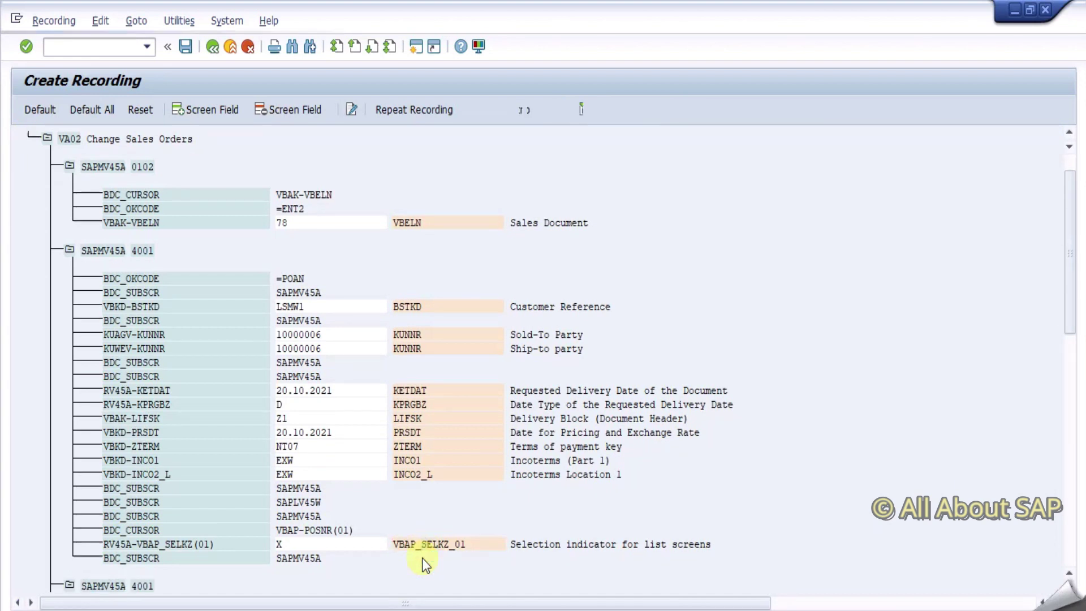
pyautogui.scroll(-3, 422, 558)
pyautogui.scroll(-4, 422, 557)
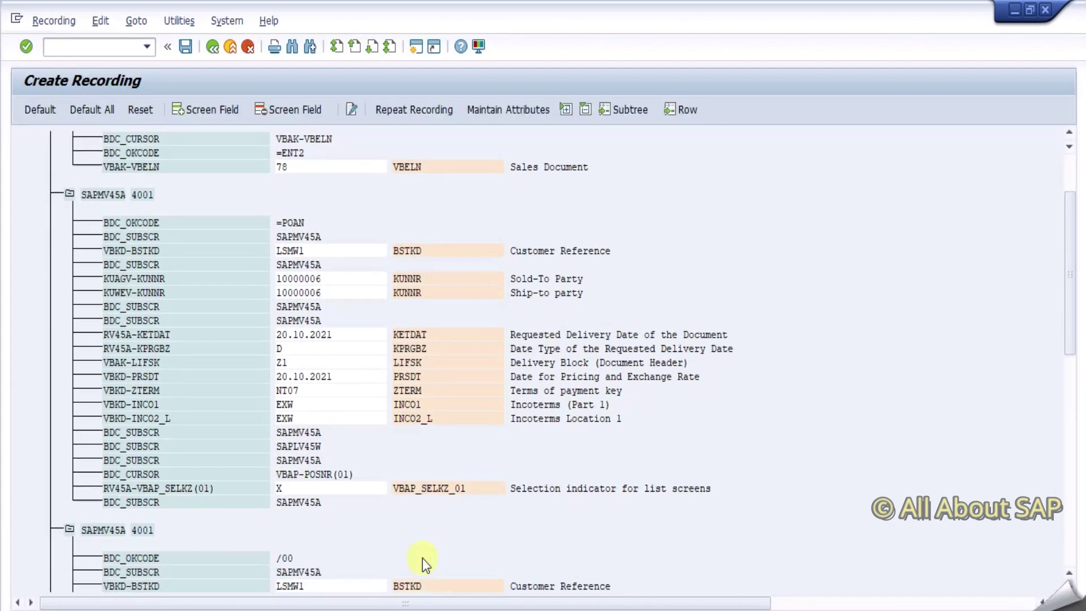
pyautogui.scroll(-4, 421, 558)
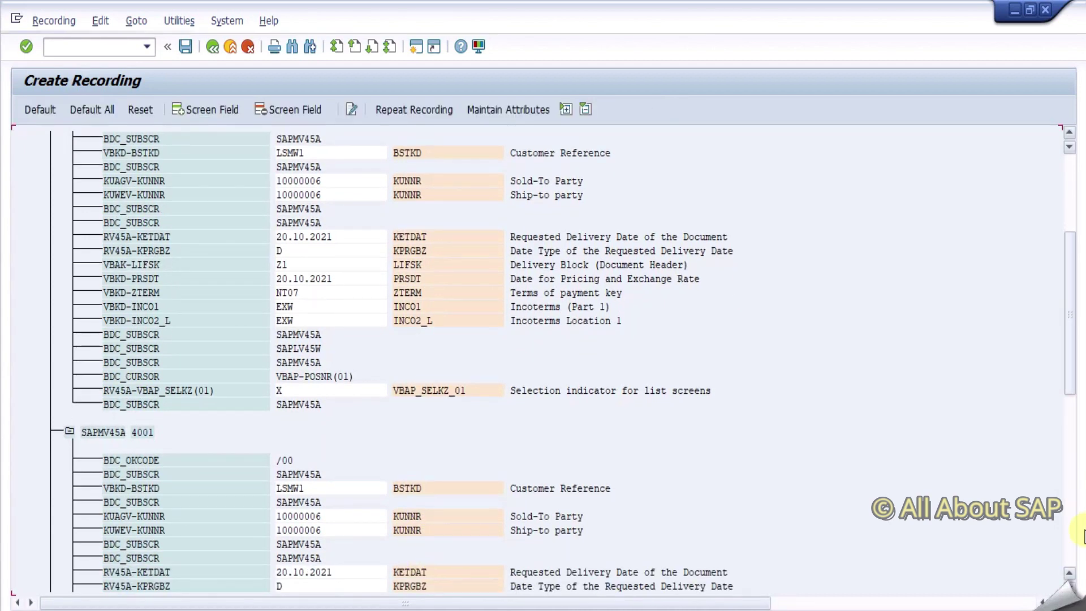
pyautogui.scroll(-1, 1075, 474)
pyautogui.click(1069, 530)
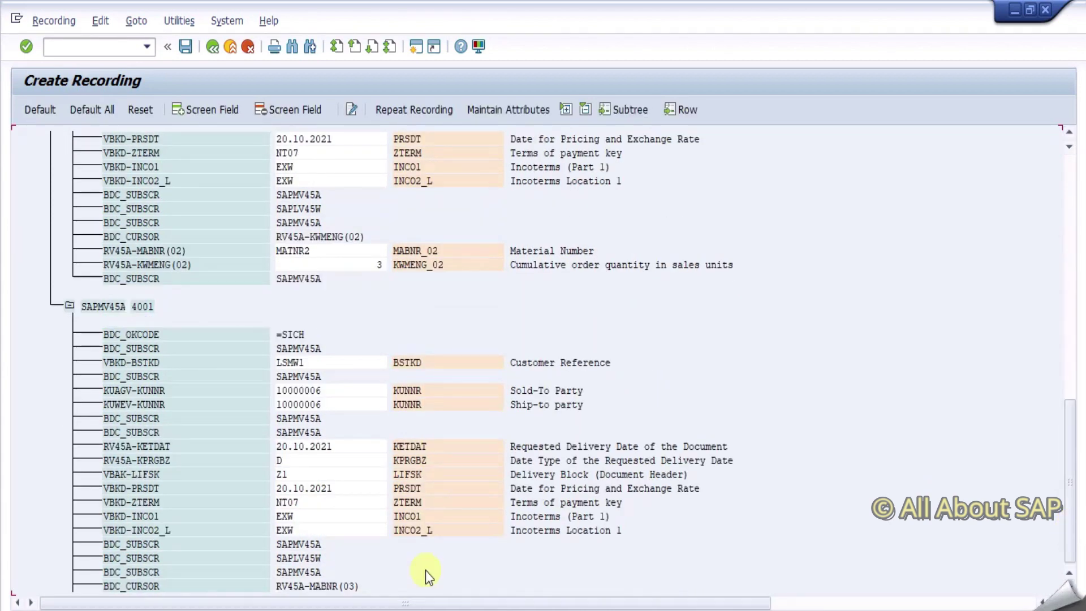
pyautogui.click(408, 250)
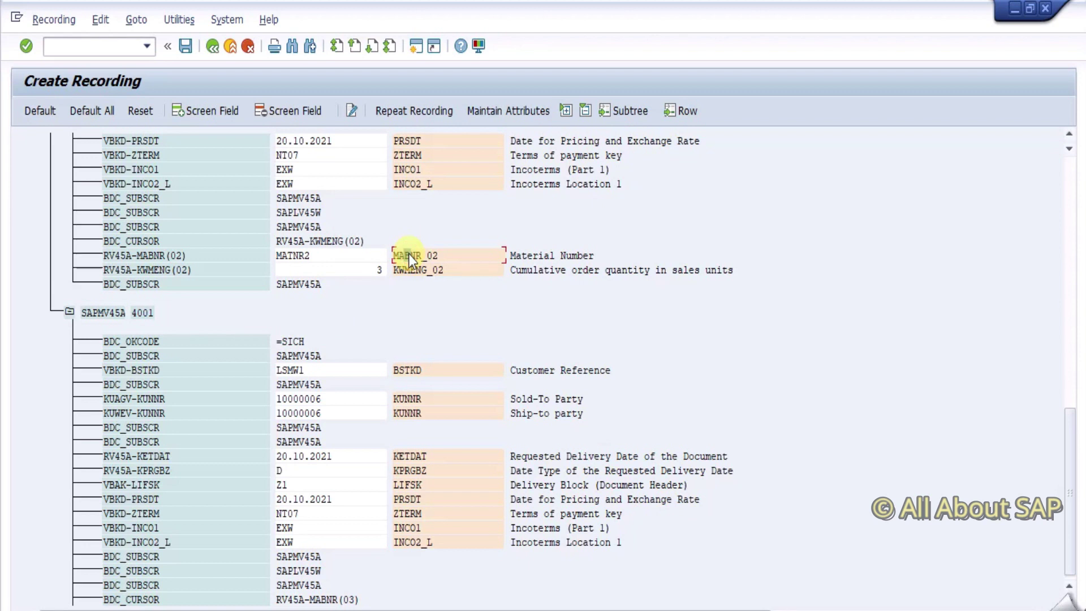
pyautogui.doubleClick(417, 256)
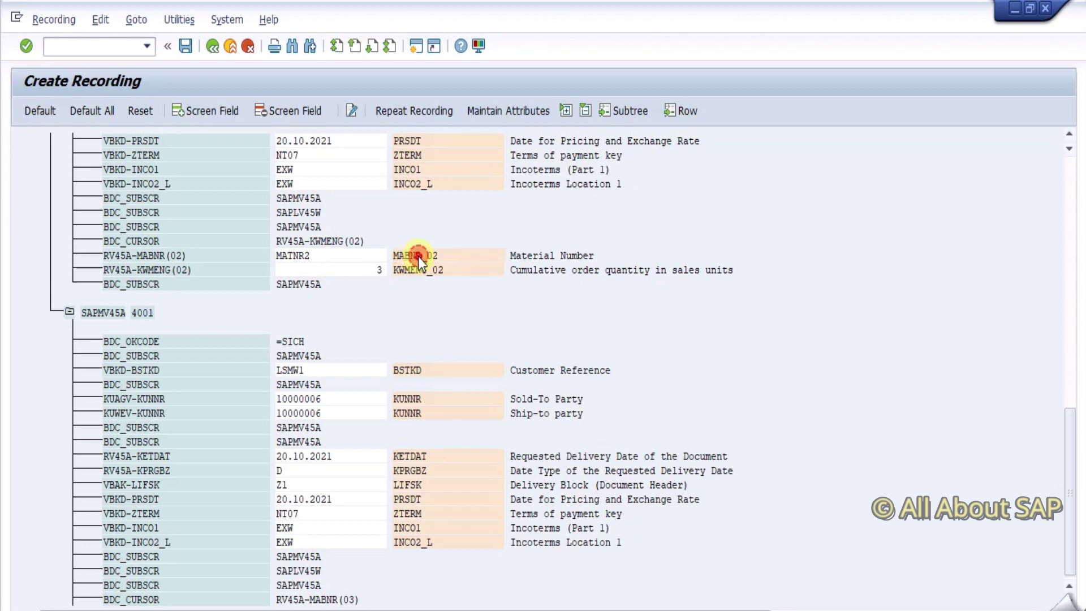
pyautogui.write('MATNR')
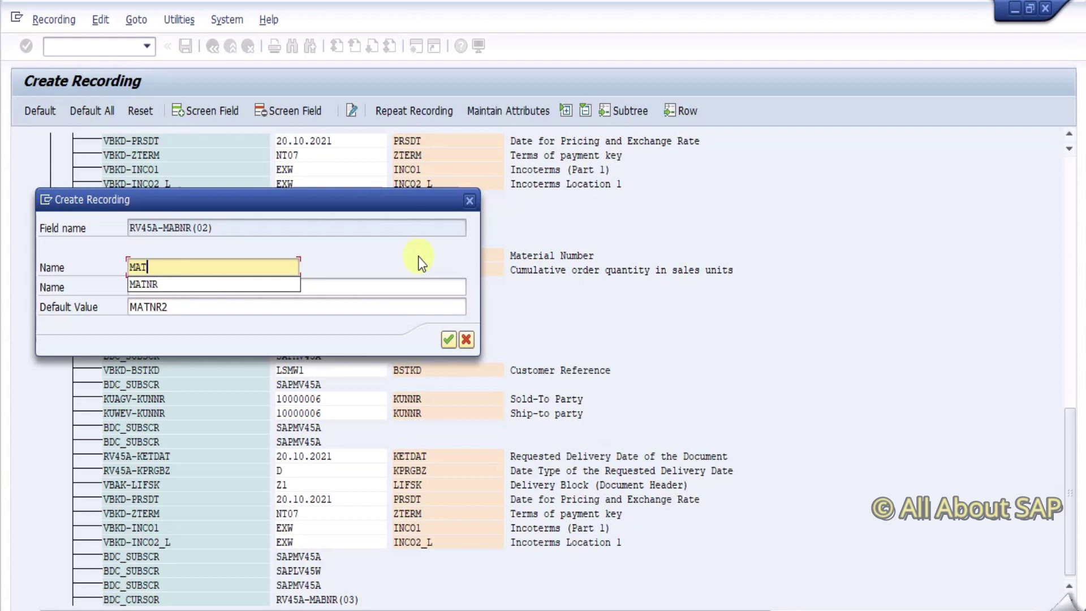
pyautogui.press('Return')
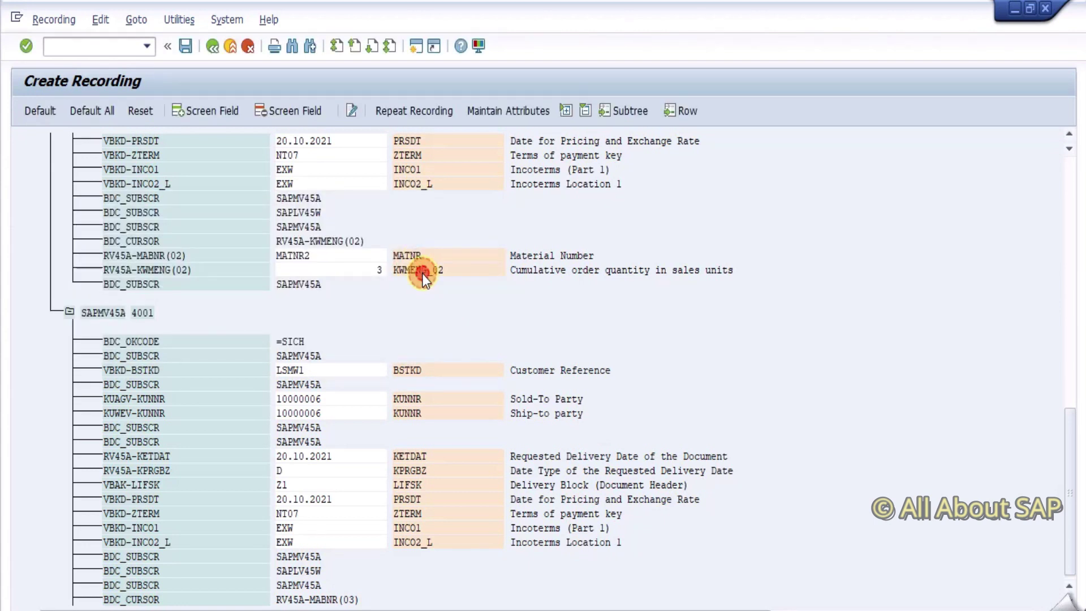
# Rename the recorded order quantity field KWMENG_02 to KWMENG and return to the recordings overview
pyautogui.doubleClick(422, 272)
pyautogui.click(205, 270)
pyautogui.press('BackSpace')
pyautogui.press('BackSpace')
pyautogui.press('BackSpace')
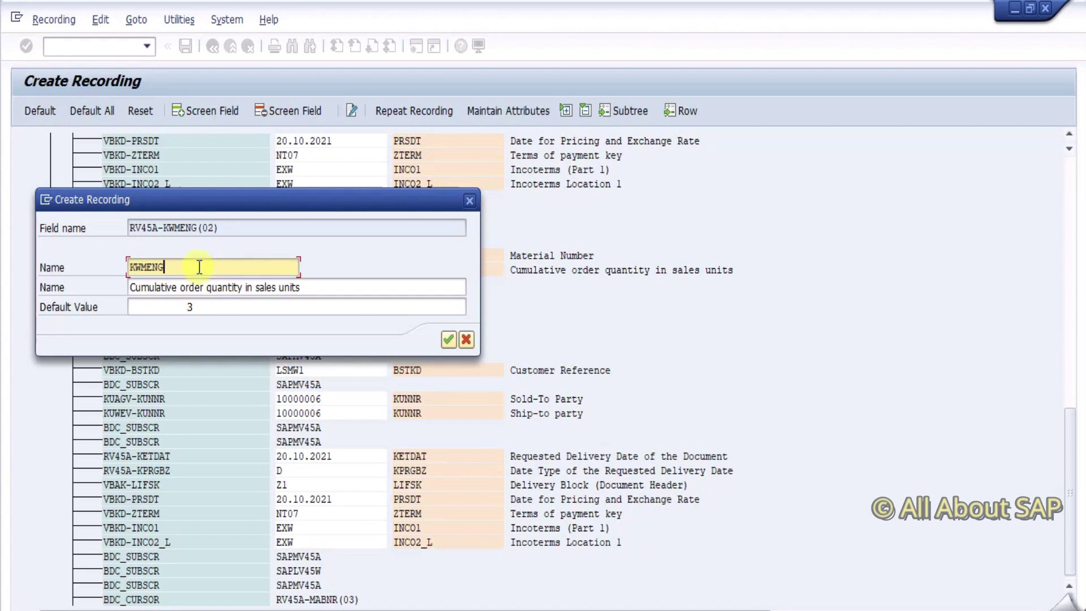
pyautogui.press('Return')
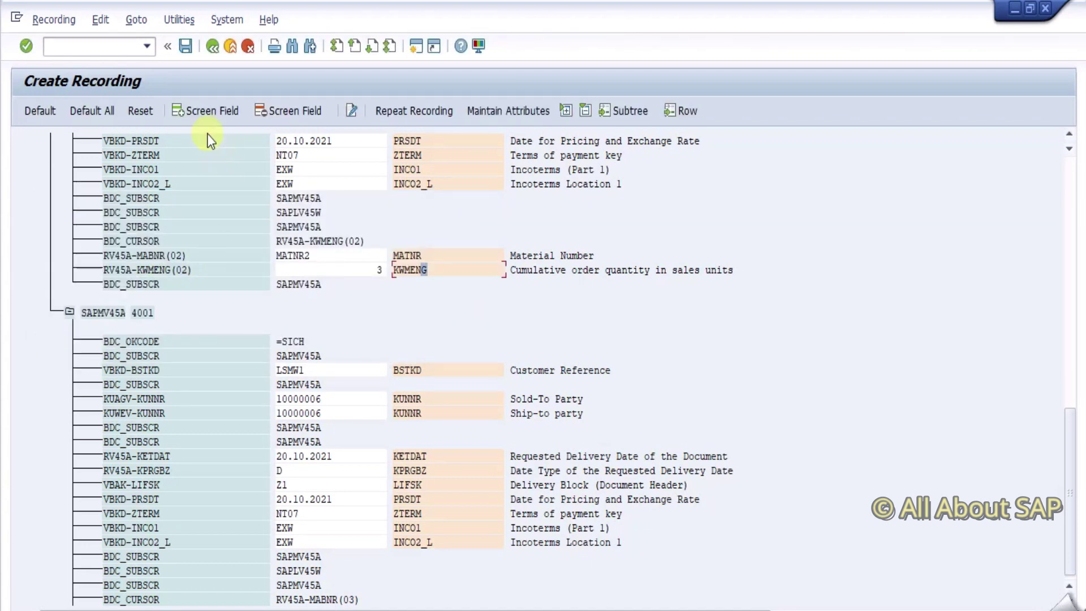
pyautogui.click(213, 47)
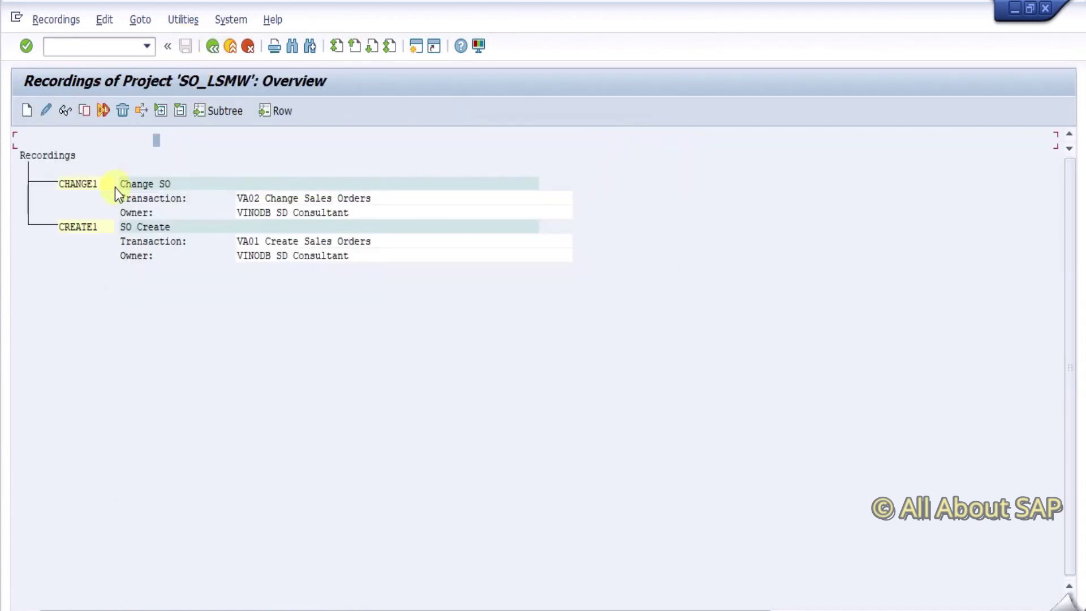
# Assign recording CHANGE1 in the SO_CHANGE object attributes and return to the process steps
pyautogui.click(213, 47)
pyautogui.click(177, 400)
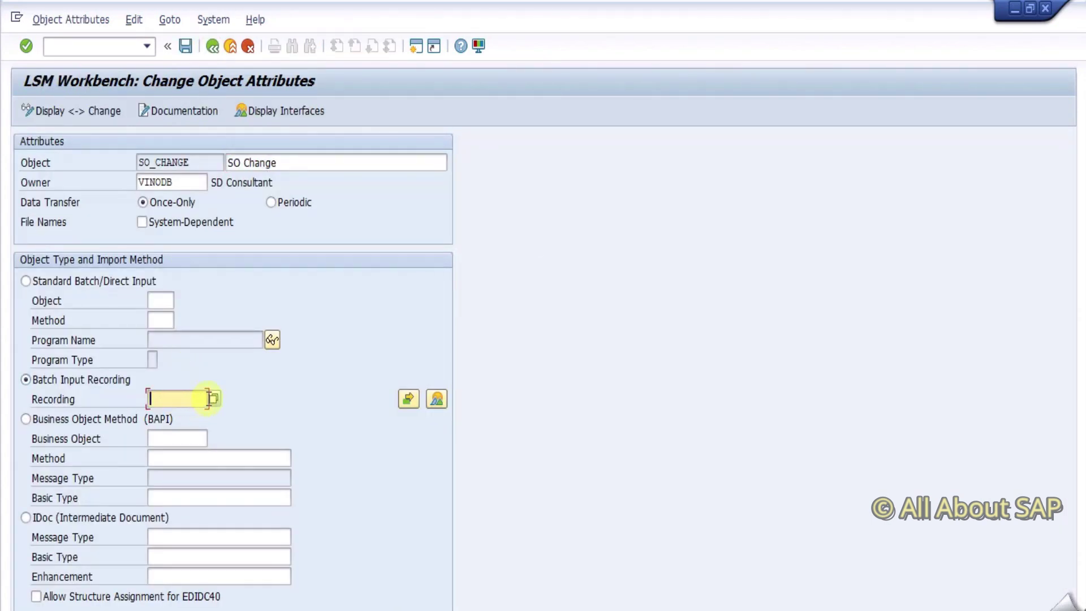
pyautogui.click(217, 400)
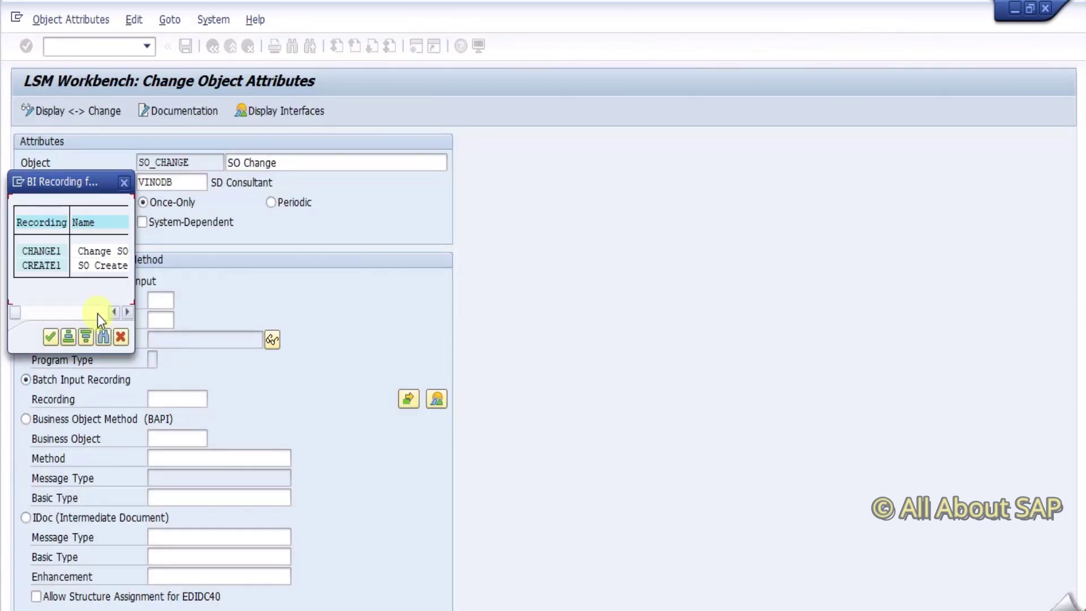
pyautogui.doubleClick(42, 250)
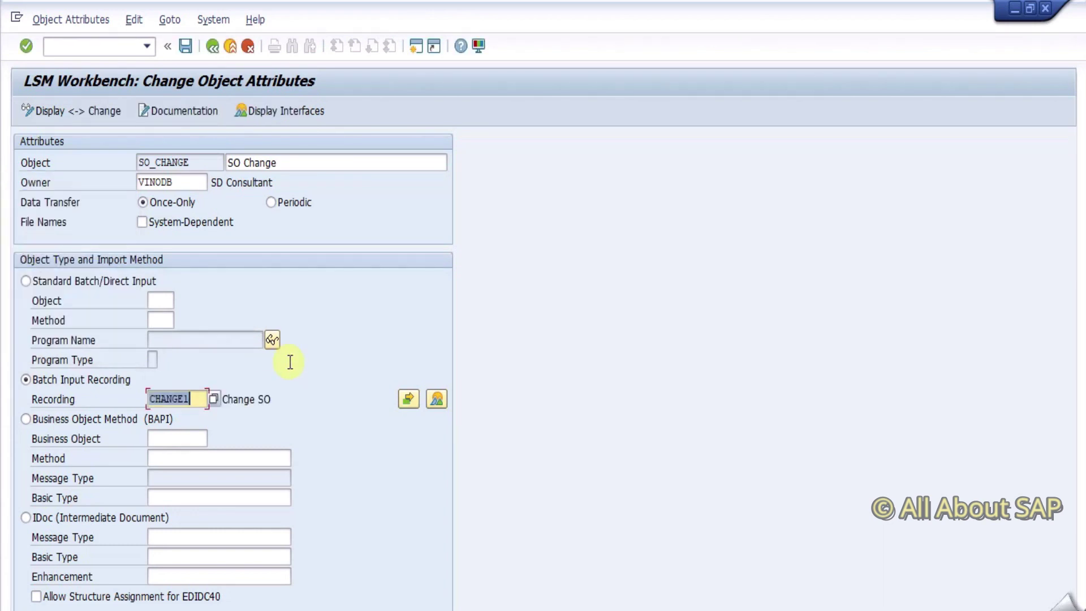
pyautogui.click(212, 49)
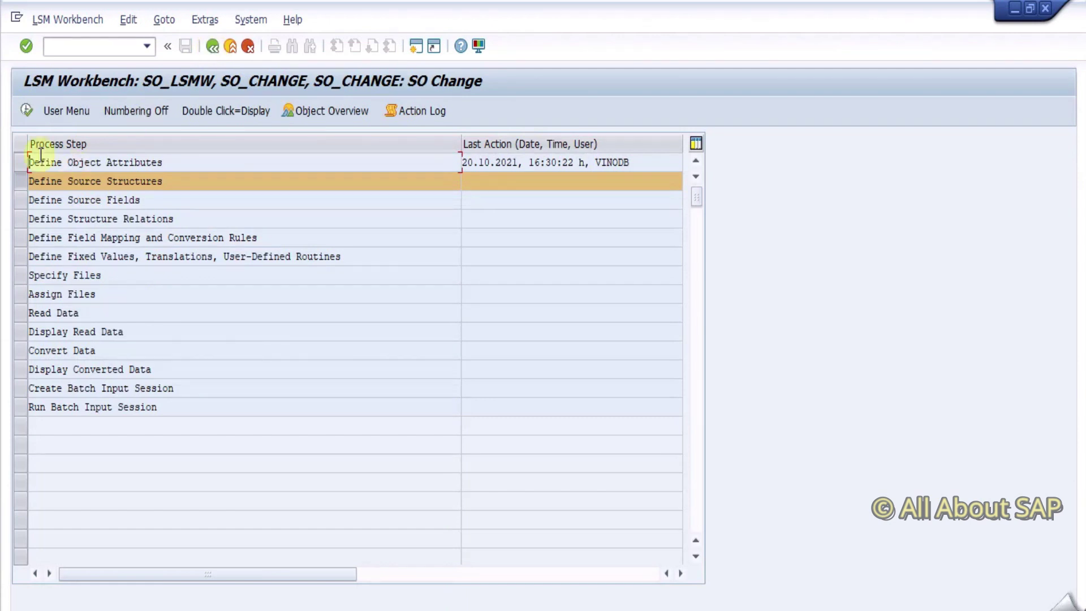
# Create source structure ChangeSo with the description ChangeSo, save it and return to the process steps
pyautogui.click(25, 111)
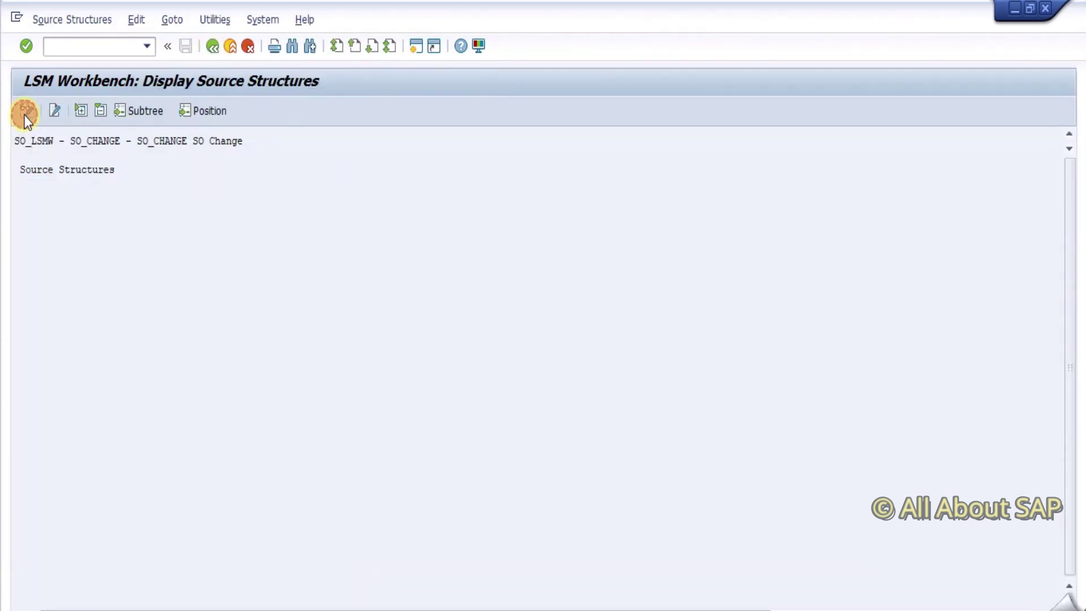
pyautogui.click(24, 113)
pyautogui.click(55, 108)
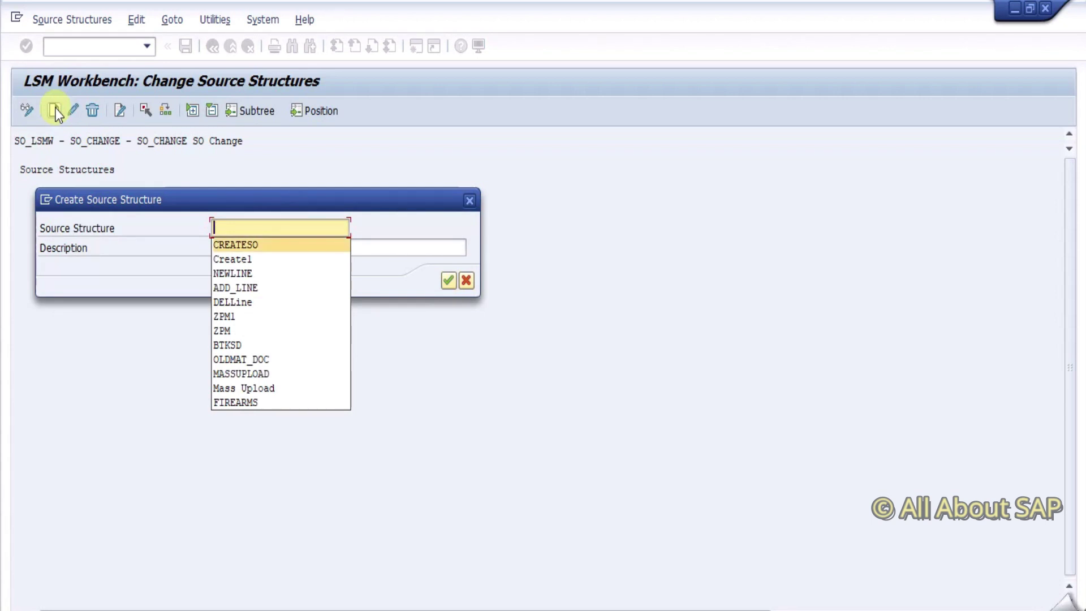
pyautogui.write('C')
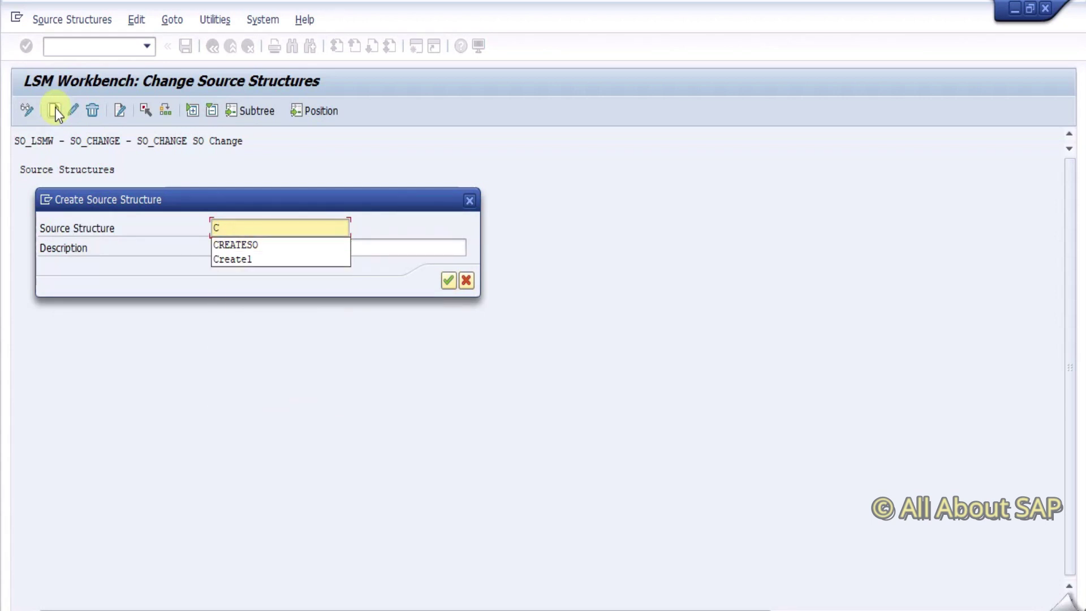
pyautogui.press('BackSpace')
pyautogui.write('ChangeSo')
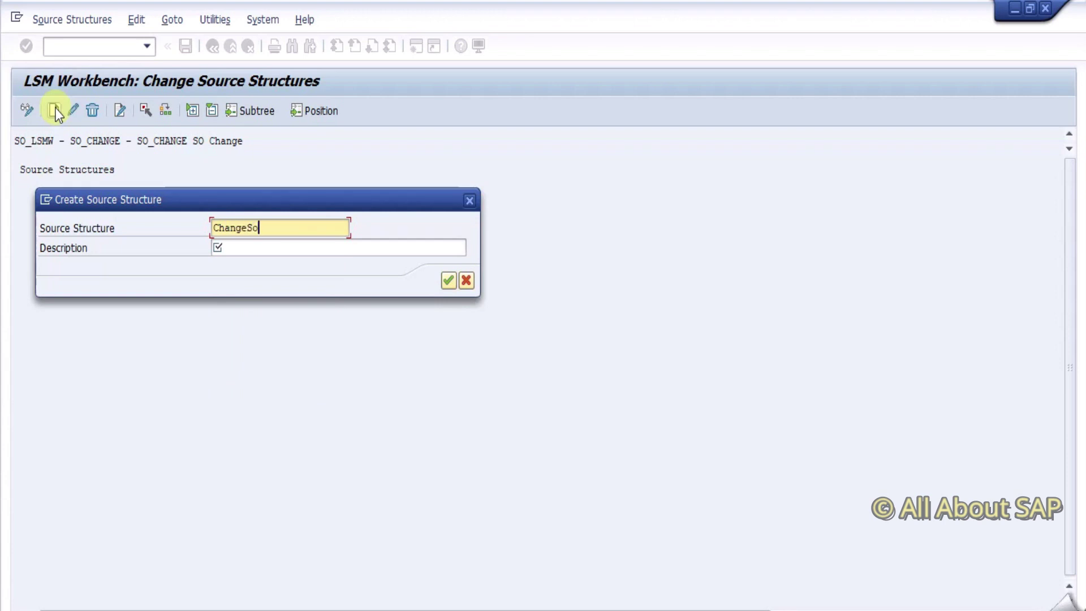
pyautogui.press('Tab')
pyautogui.write('Change')
pyautogui.press('Return')
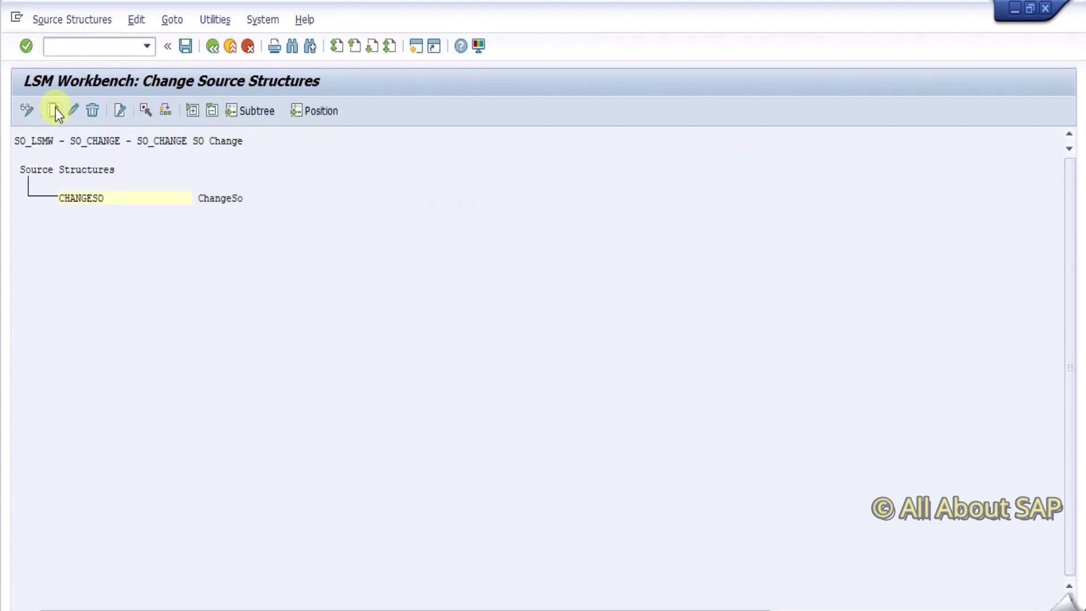
pyautogui.click(186, 47)
pyautogui.click(217, 48)
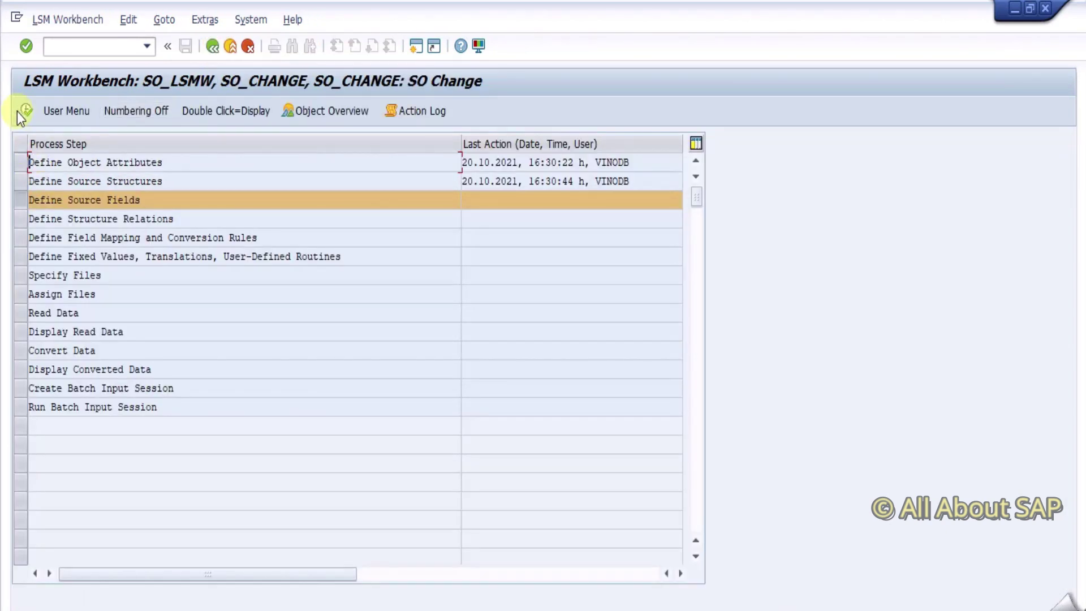
# Start defining source fields for structure CHANGESO by adding field VBELN with type C and length 10
pyautogui.click(23, 105)
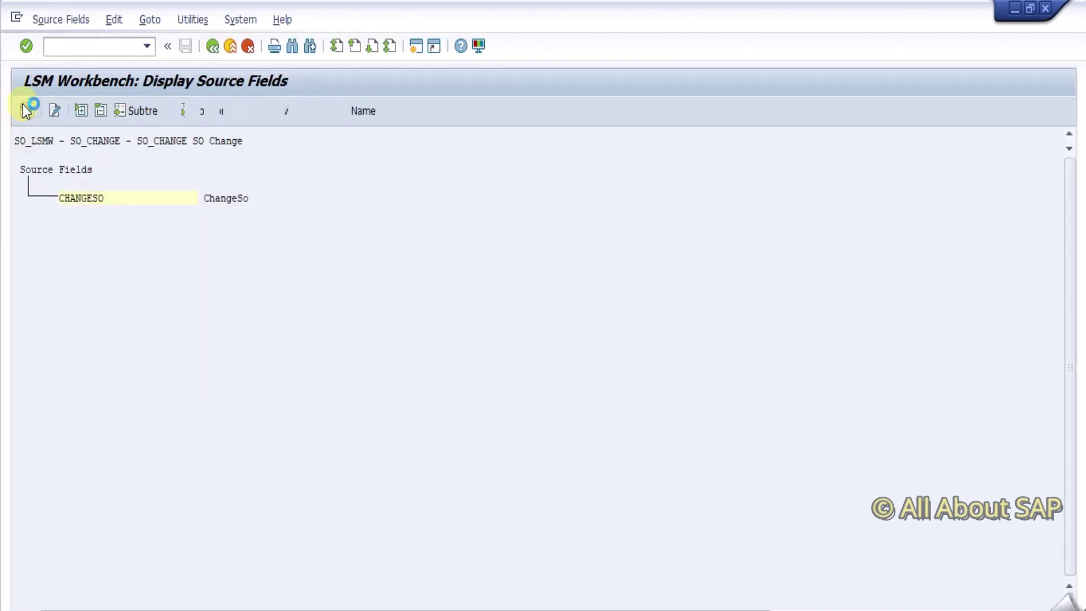
pyautogui.click(26, 111)
pyautogui.click(131, 111)
pyautogui.write('VBELN')
pyautogui.press('Tab')
pyautogui.write('C')
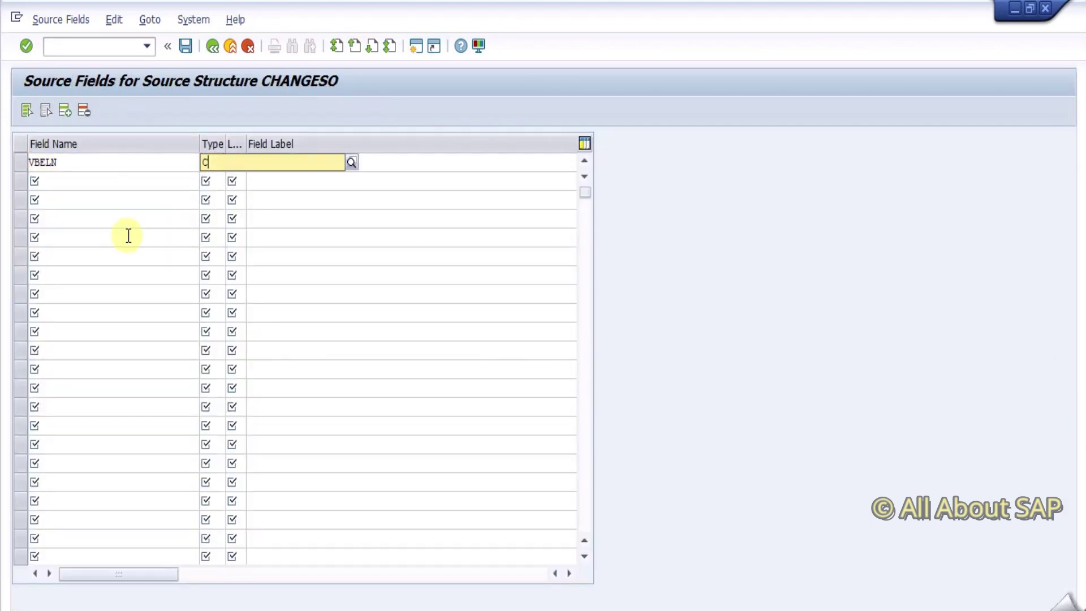
pyautogui.press('Tab')
pyautogui.write('10')
pyautogui.press('Tab')
pyautogui.hotkey('shift', 'Tab')
pyautogui.write('10')
pyautogui.press('Tab')
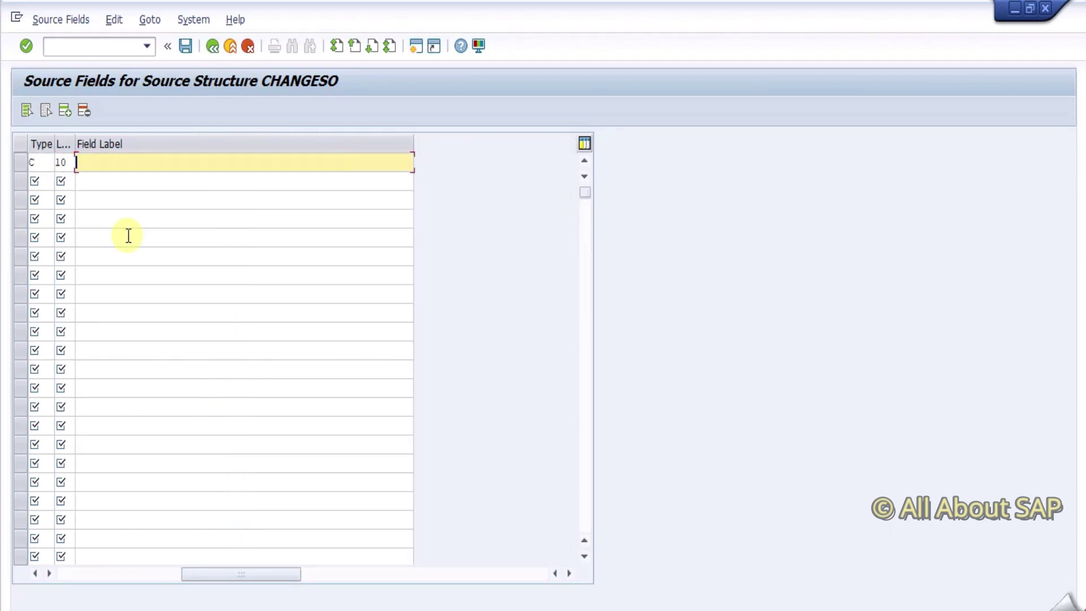
pyautogui.press('Tab')
# Add source field MATNR with type C and length 20 to structure CHANGESO
pyautogui.write('MATNR')
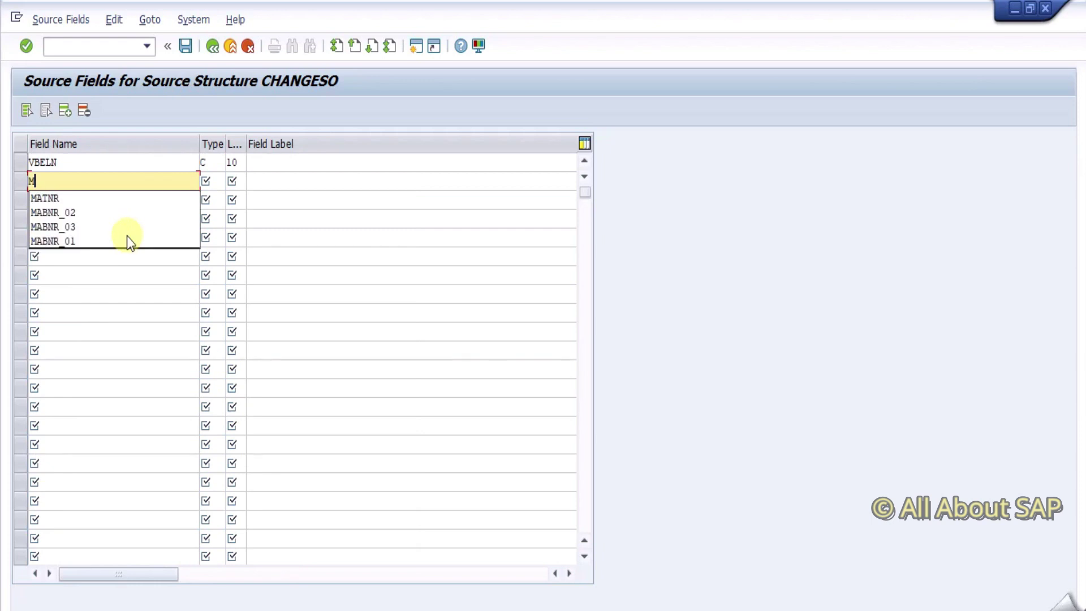
pyautogui.press('Tab')
pyautogui.write('C')
pyautogui.press('Tab')
pyautogui.write('20')
pyautogui.press('Return')
# Add source field KWMENG with type C and length 5, save the source fields and return to the process steps
pyautogui.write('KWMENG')
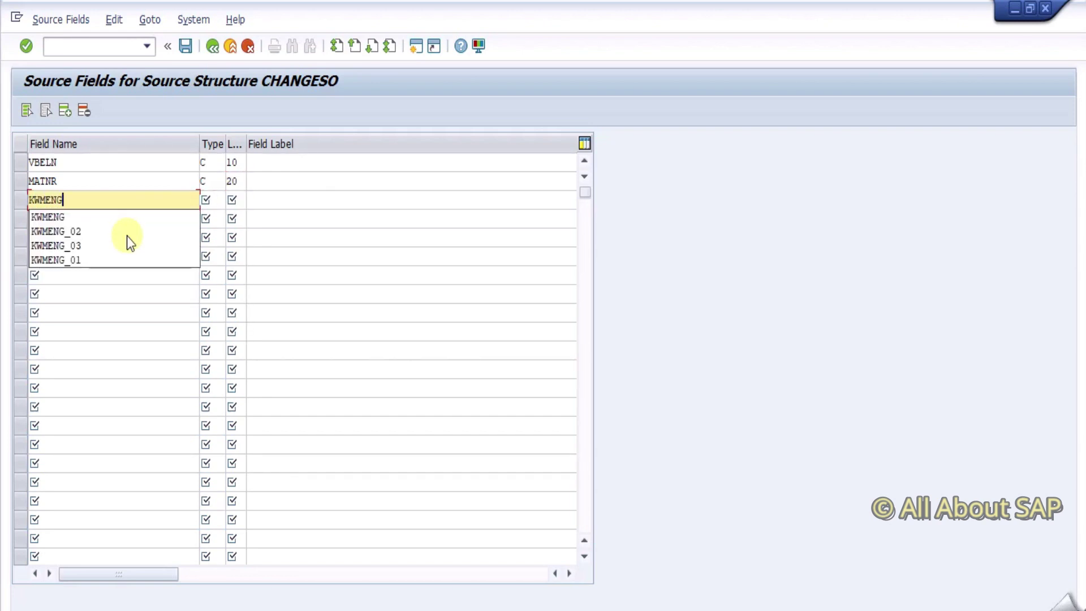
pyautogui.press('Tab')
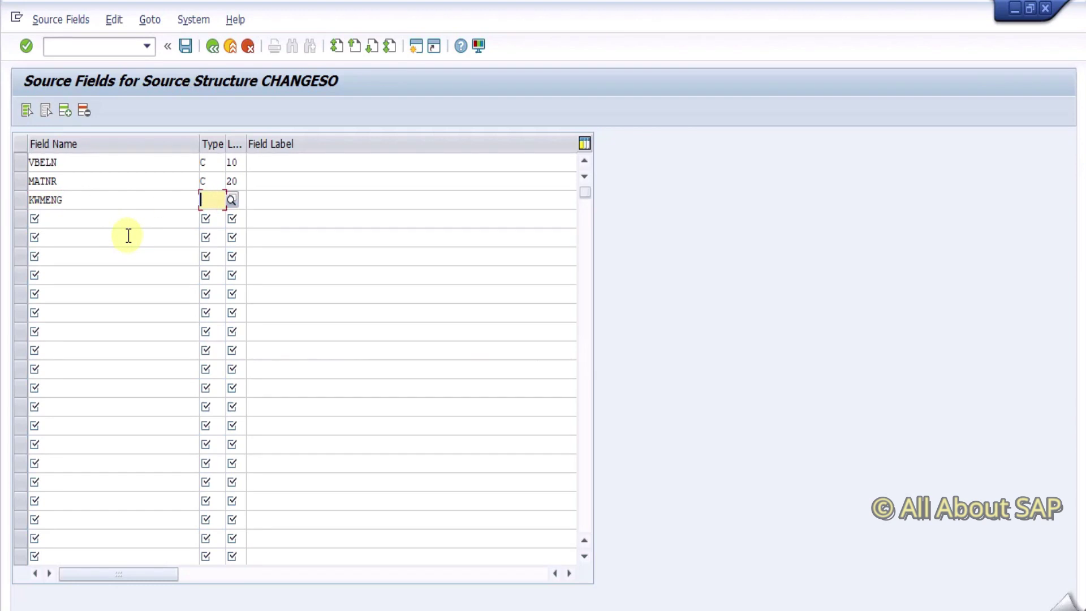
pyautogui.write('C')
pyautogui.press('Tab')
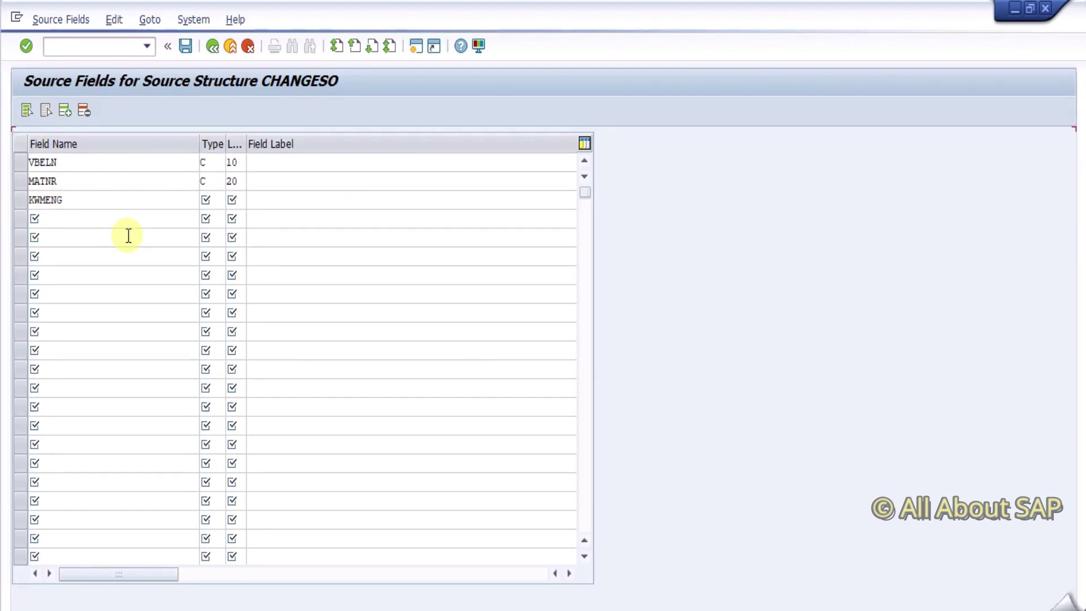
pyautogui.write('5')
pyautogui.press('Return')
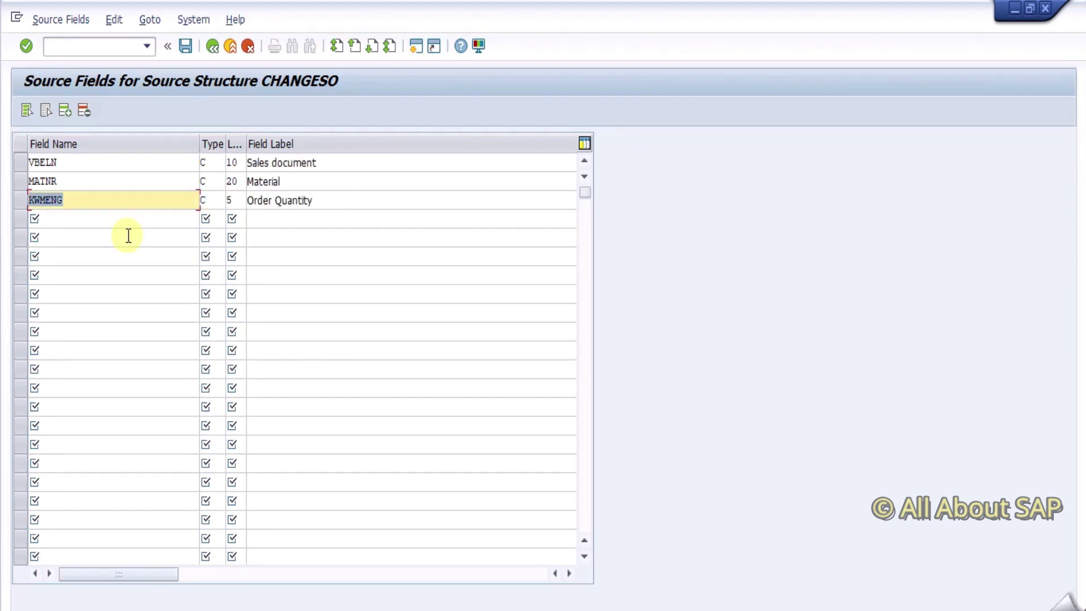
pyautogui.click(186, 45)
pyautogui.click(211, 47)
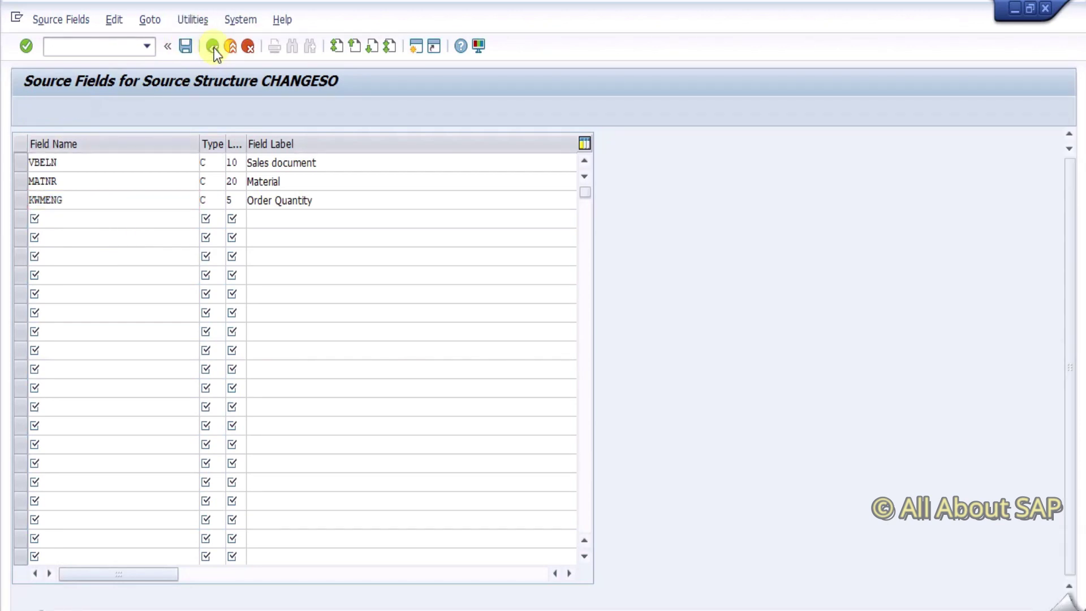
pyautogui.click(185, 47)
pyautogui.click(213, 47)
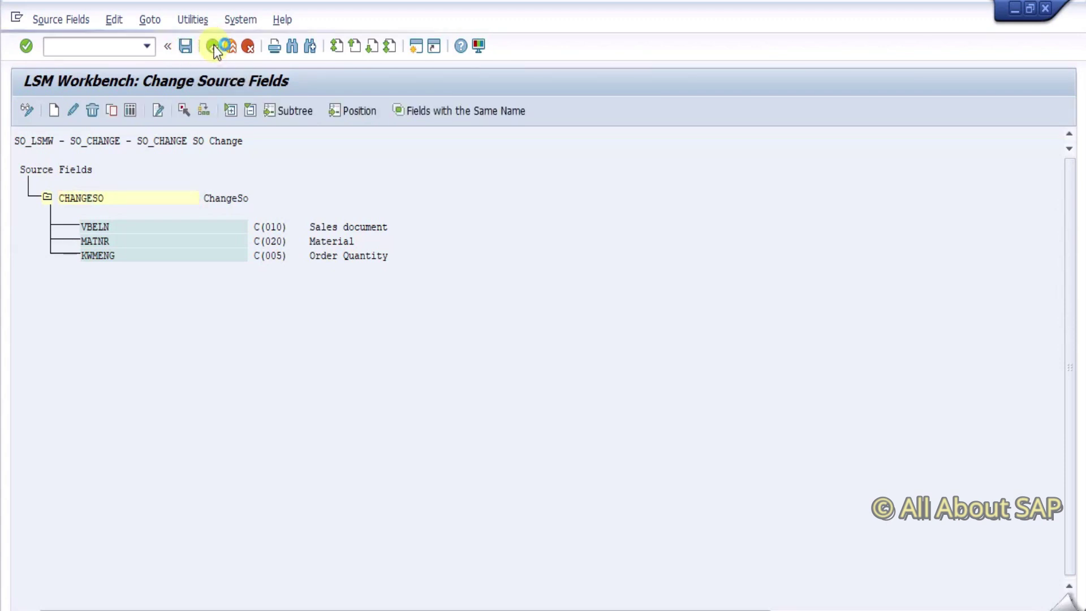
# Define the structure relations in change mode, keeping CHANGESO linked to target structure CHANGE1, and return to the process steps
pyautogui.click(25, 108)
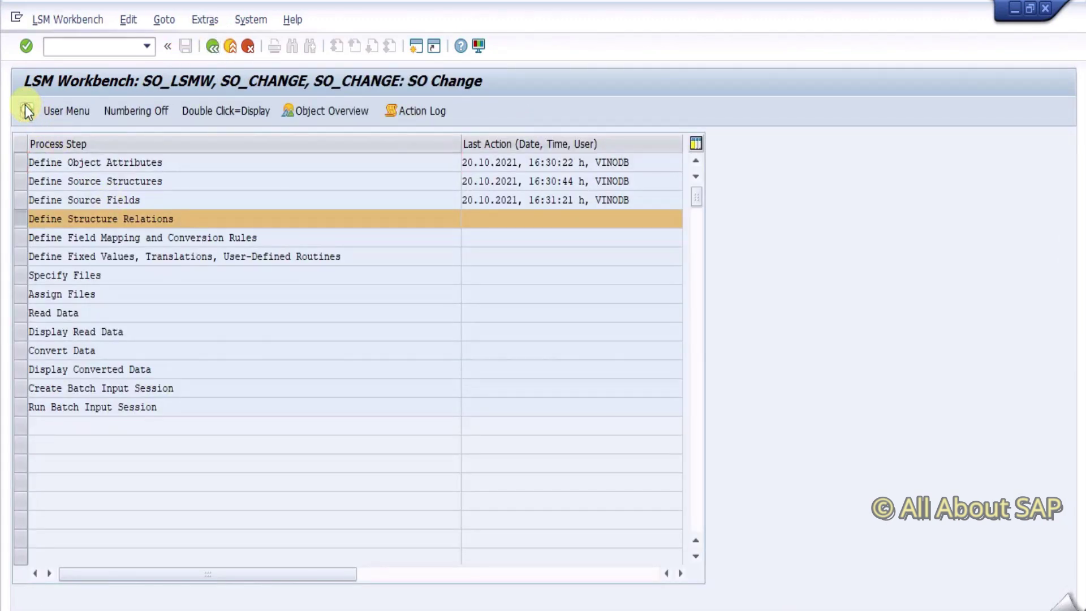
pyautogui.click(25, 110)
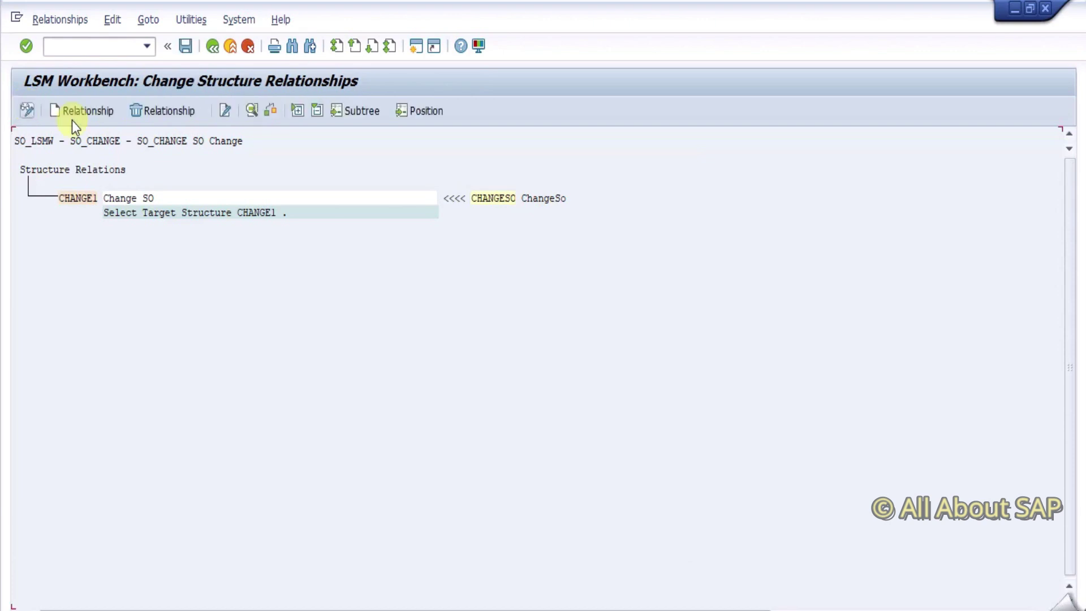
pyautogui.click(211, 48)
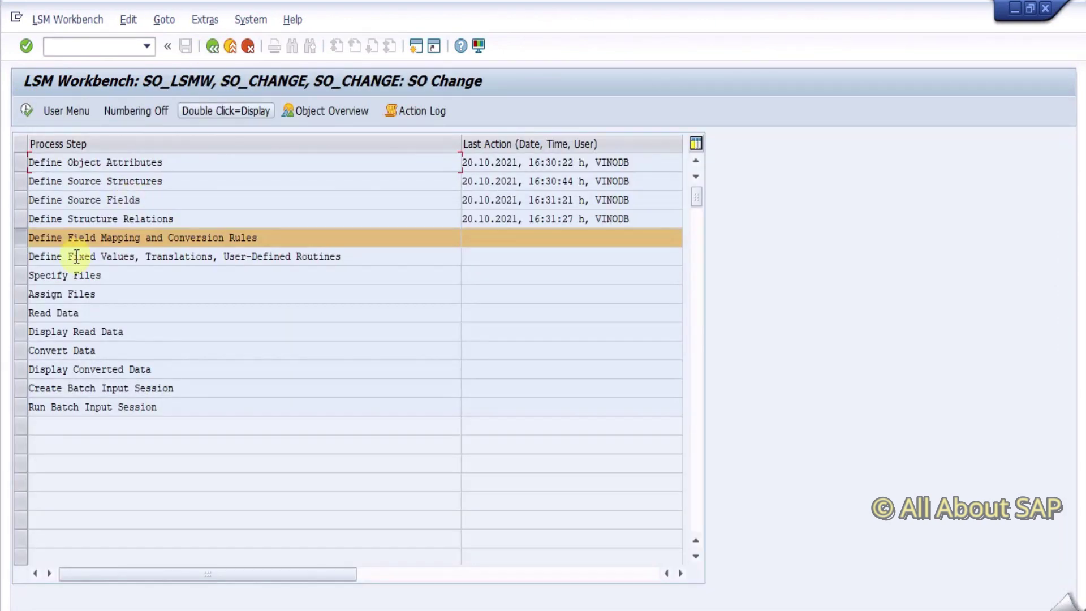
# Open the field mapping and conversion rules for editing and assign source field VBELN to the Sales Document field
pyautogui.click(24, 111)
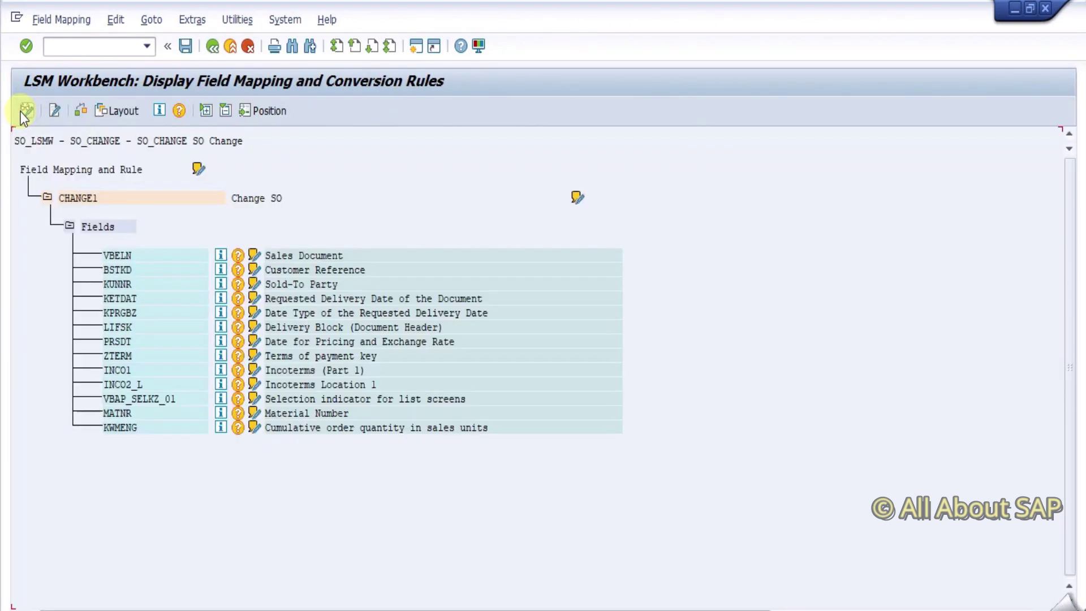
pyautogui.click(21, 111)
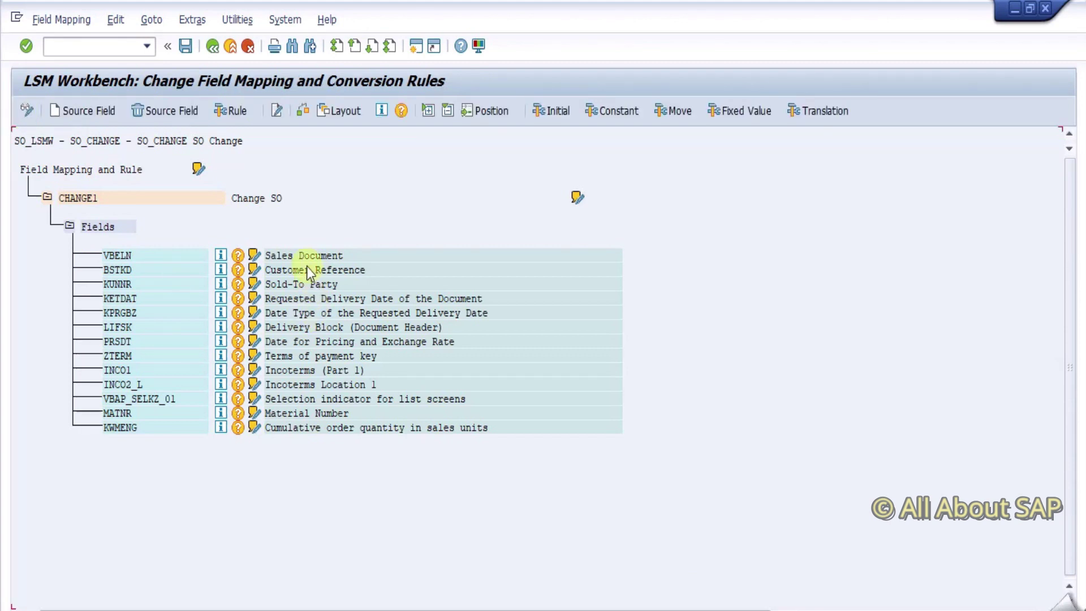
pyautogui.click(82, 111)
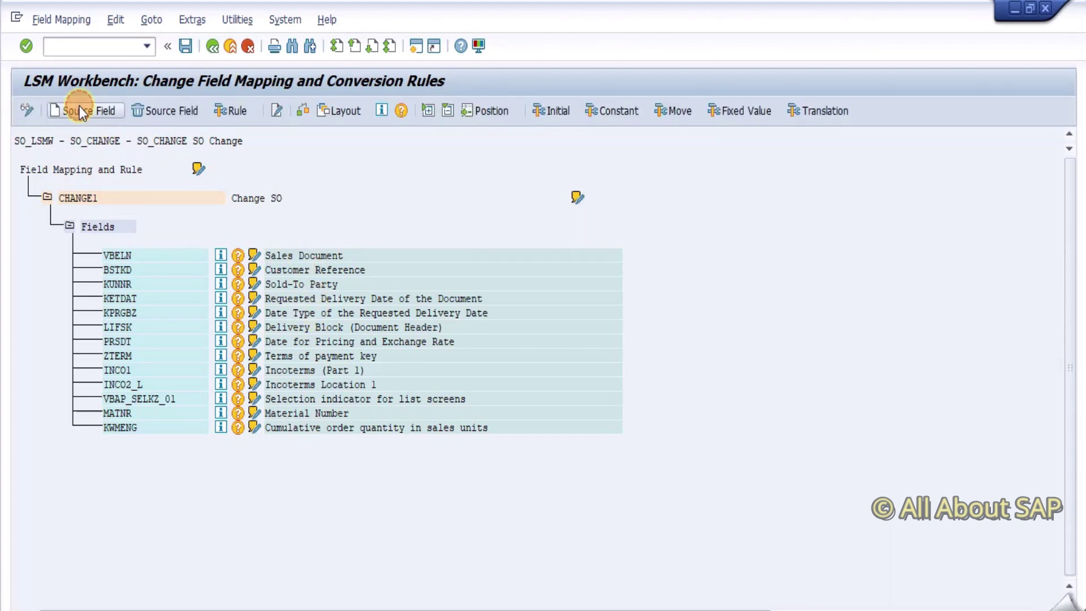
pyautogui.doubleClick(80, 242)
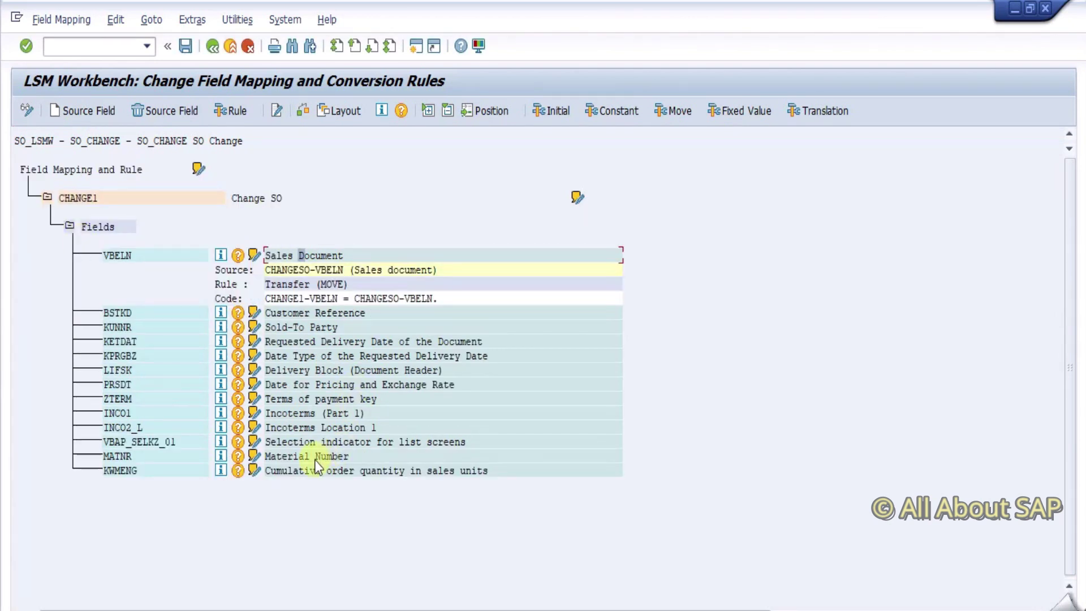
# Assign source field MATNR to the Material Number field and source field KWMENG to the cumulative order quantity field
pyautogui.click(306, 456)
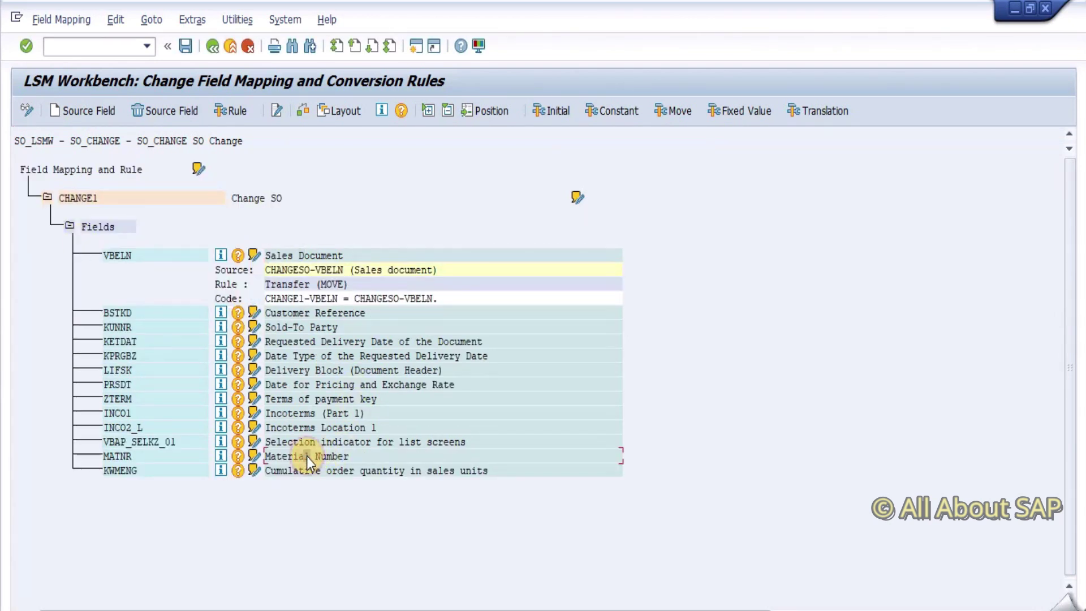
pyautogui.click(85, 110)
pyautogui.doubleClick(78, 254)
pyautogui.click(312, 513)
pyautogui.click(101, 110)
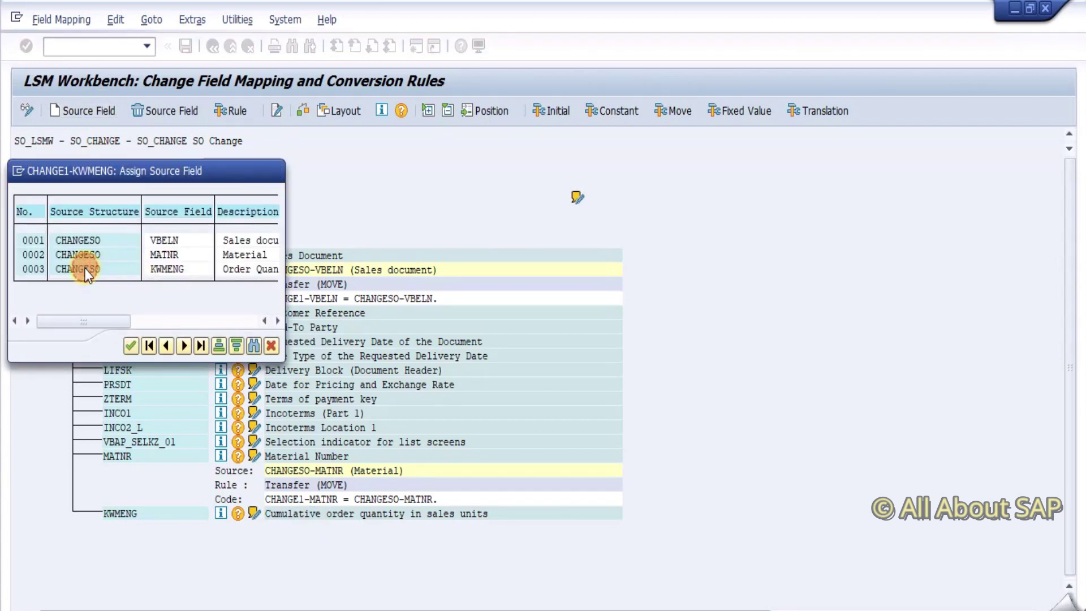
pyautogui.doubleClick(86, 268)
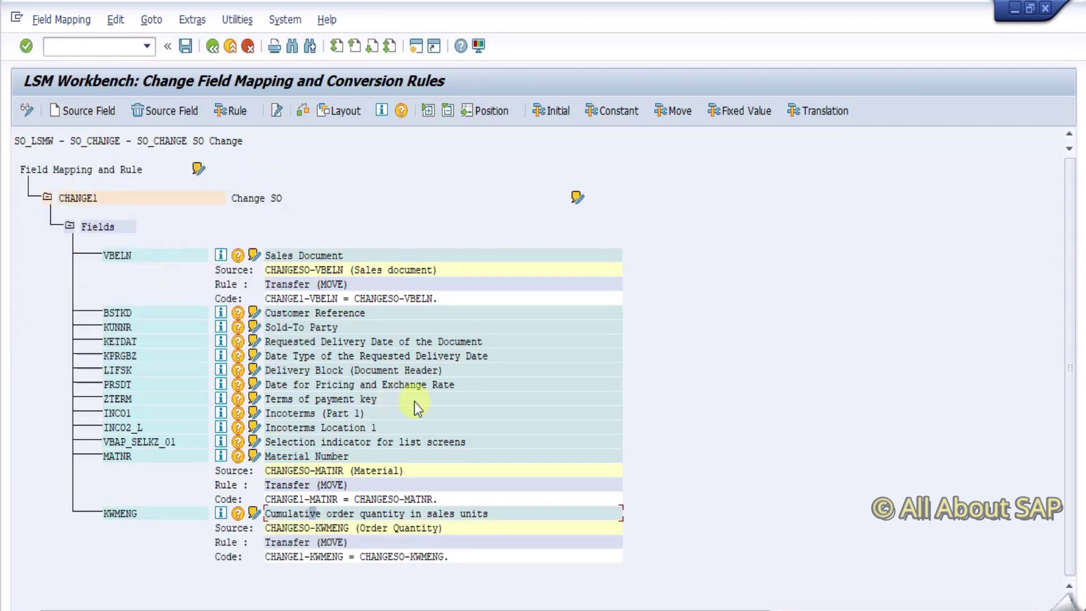
# Set the selection indicator VBAP_SELKZ_01 to the constant X, save the field mapping and return to the process steps
pyautogui.click(345, 443)
pyautogui.click(621, 112)
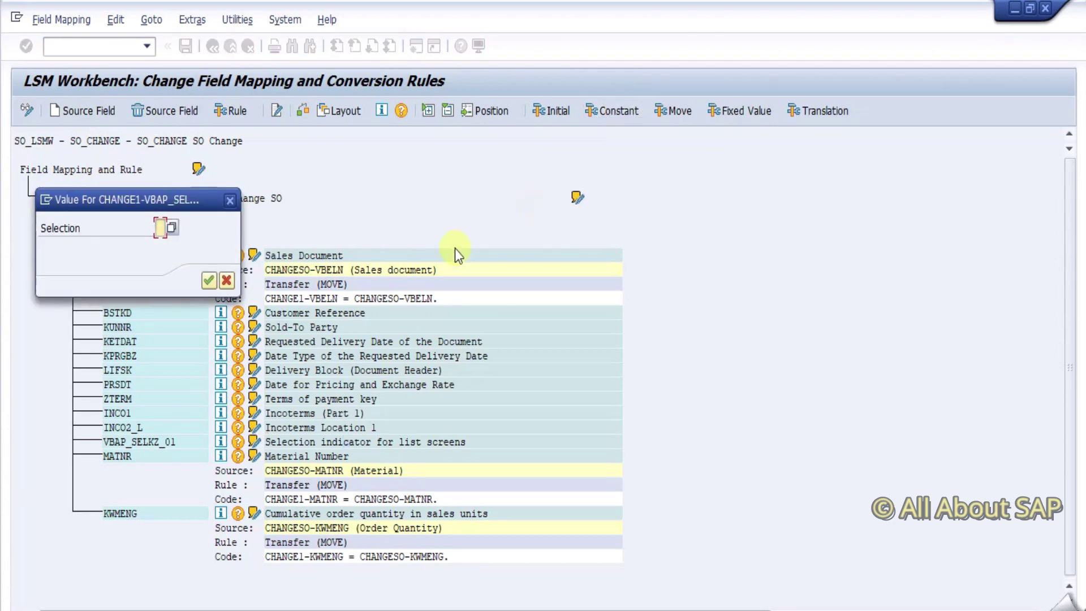
pyautogui.write('X')
pyautogui.press('Return')
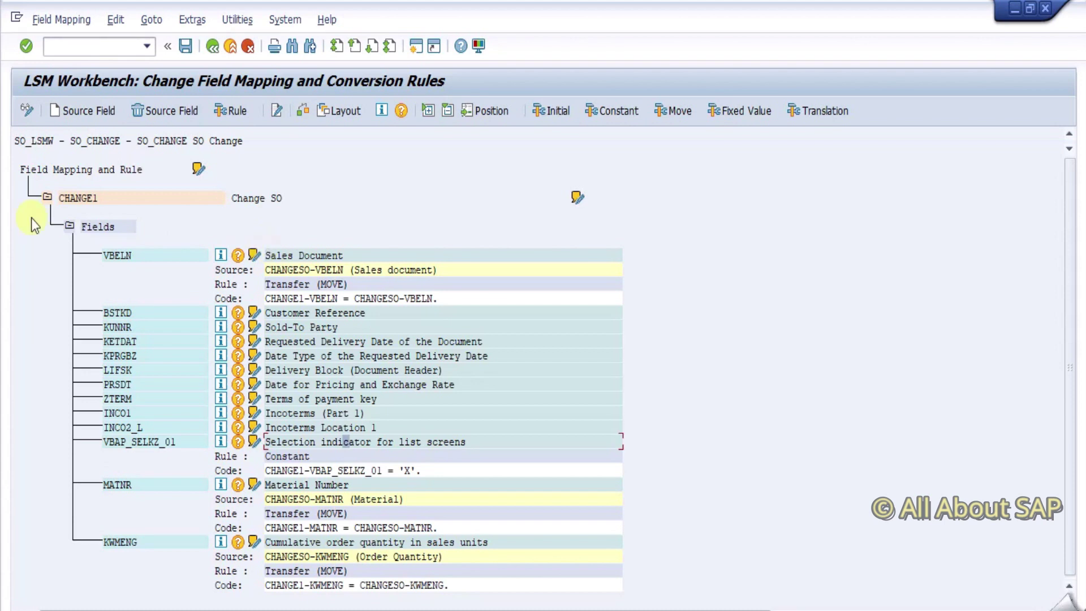
pyautogui.click(186, 46)
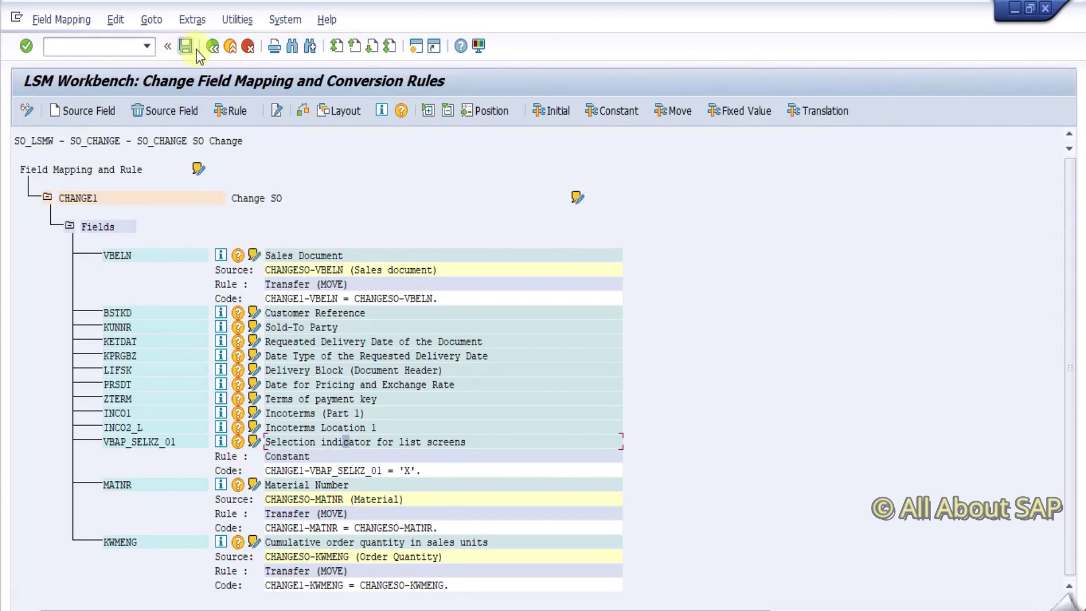
pyautogui.click(213, 47)
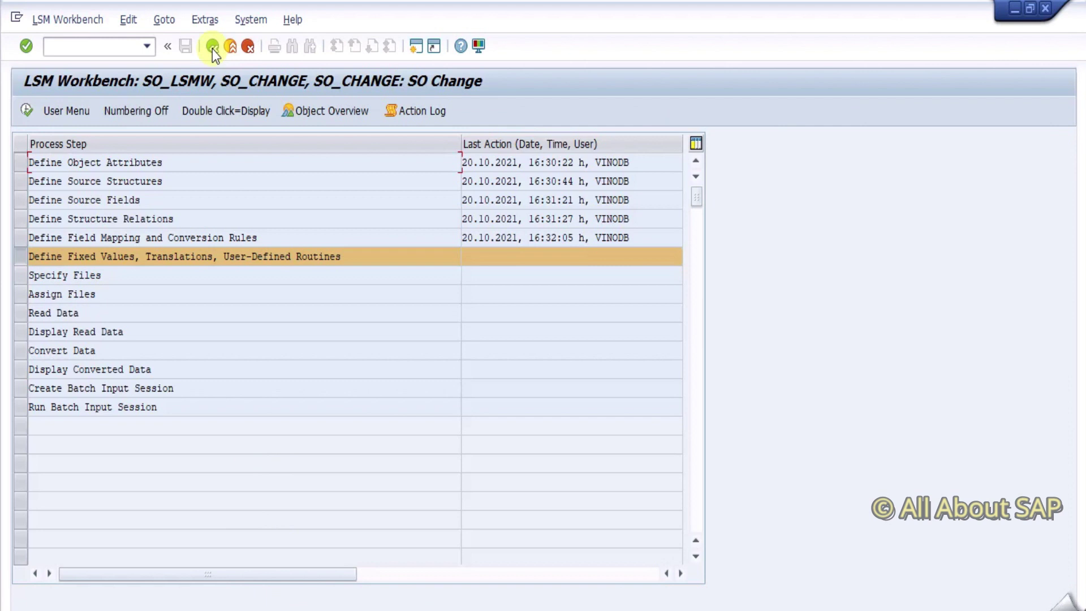
# Open Specify Files in change mode and choose VA02.txt from the Test Data folder as the legacy data file on the PC
pyautogui.click(23, 275)
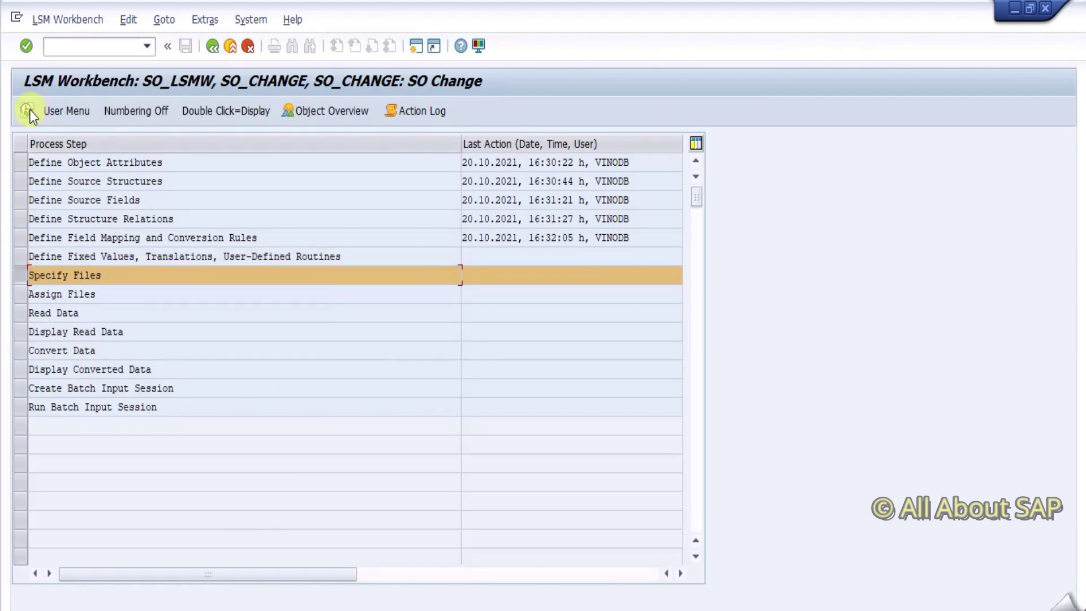
pyautogui.click(27, 111)
pyautogui.click(27, 110)
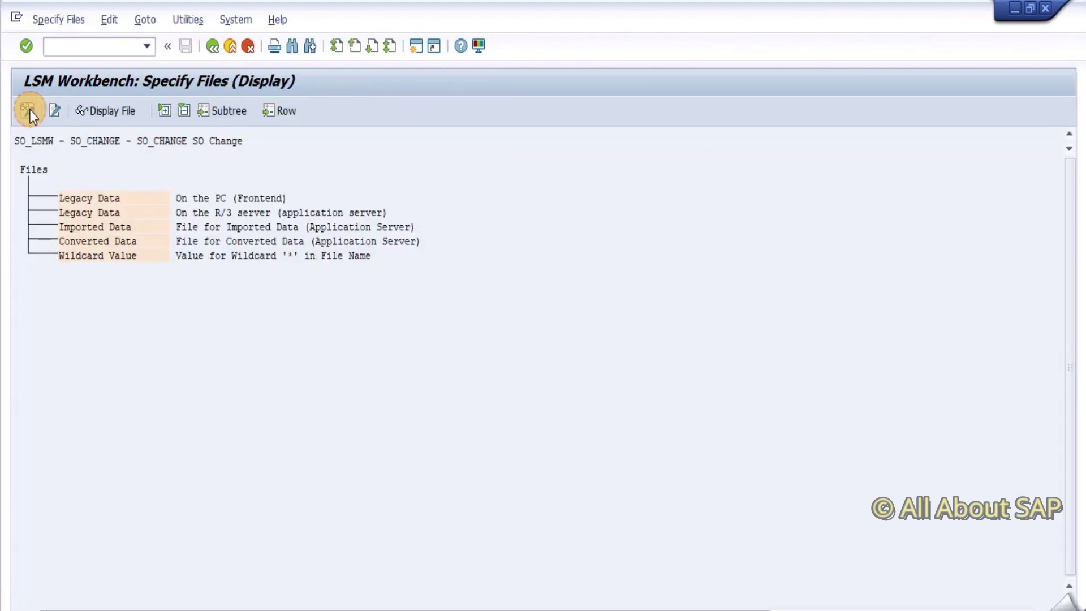
pyautogui.doubleClick(126, 200)
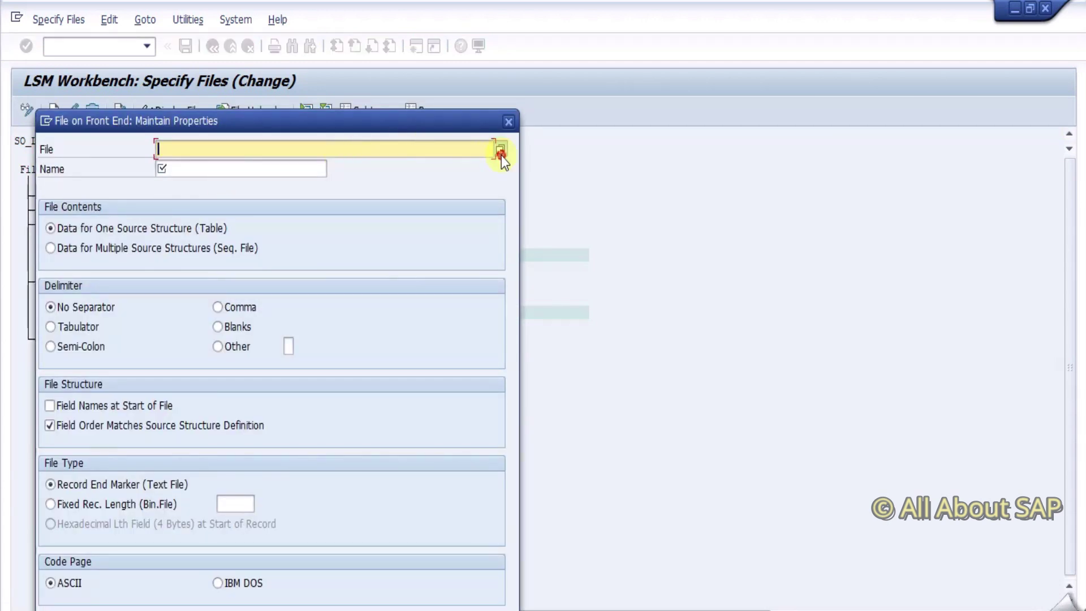
pyautogui.click(502, 155)
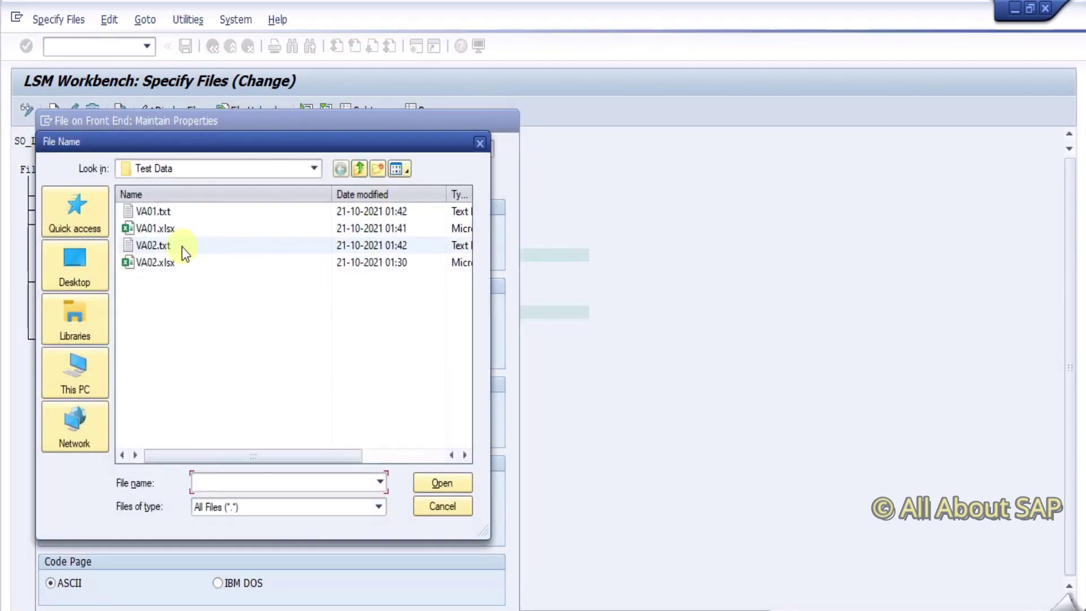
pyautogui.click(153, 247)
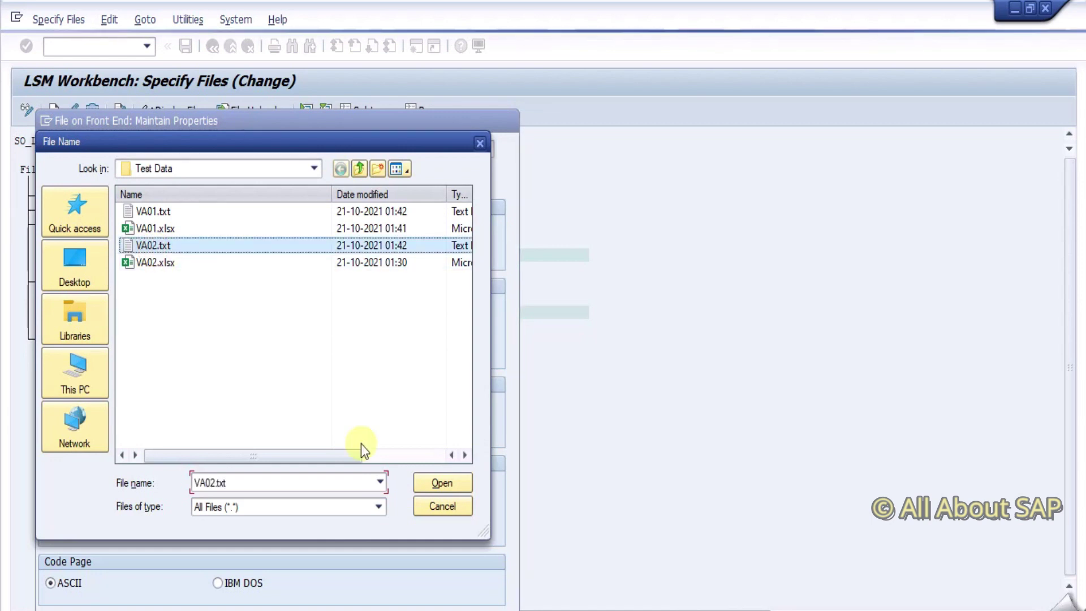
pyautogui.click(443, 481)
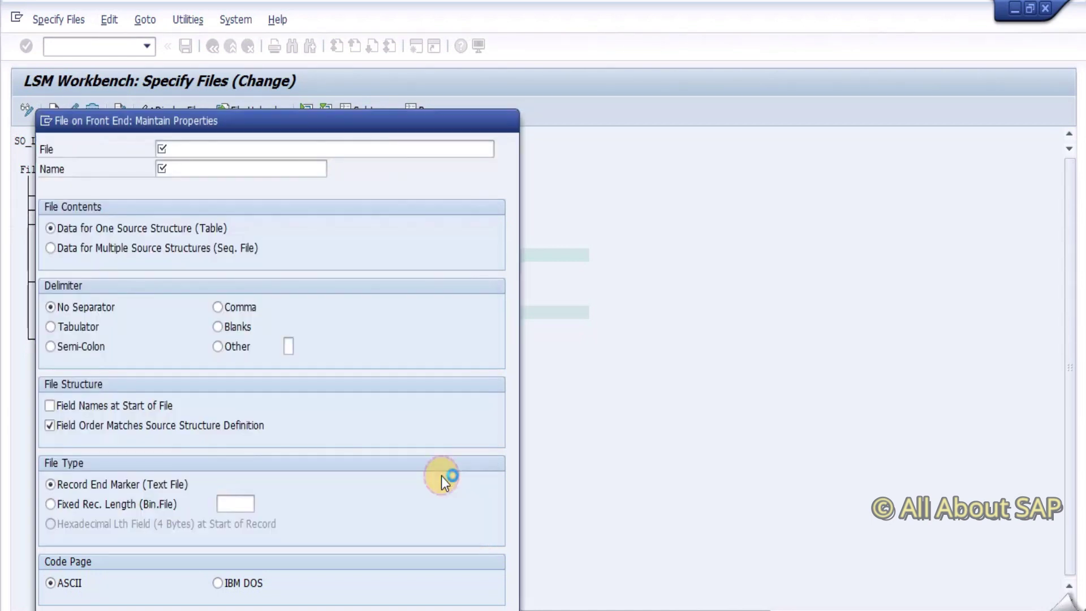
# Name the legacy file Change, set the Tabulator delimiter and field names at start of file, and return to the process steps
pyautogui.click(196, 172)
pyautogui.press('Down')
pyautogui.write('Change')
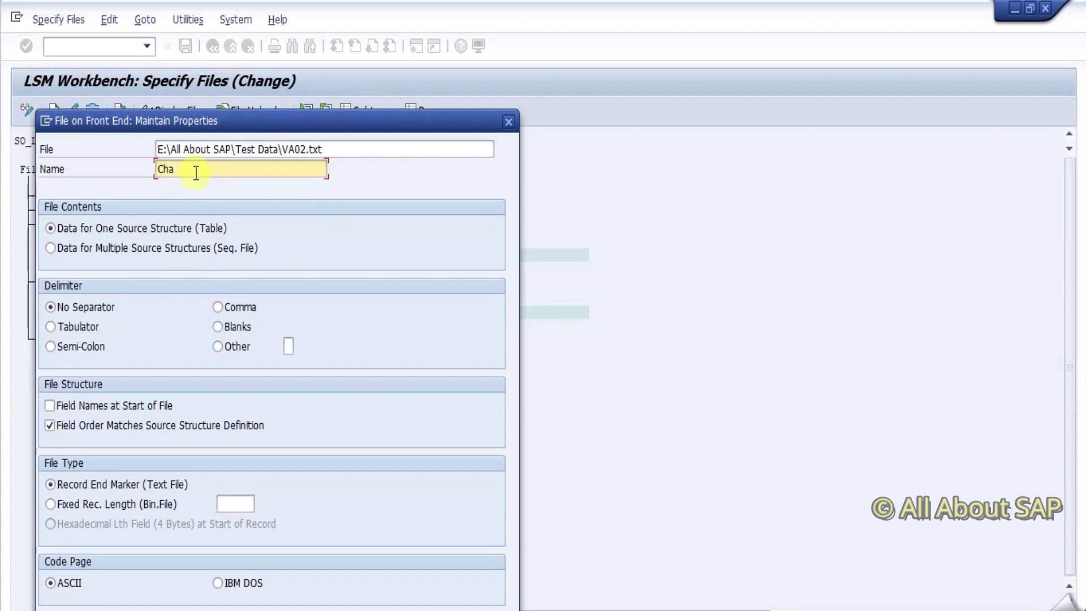
pyautogui.click(51, 327)
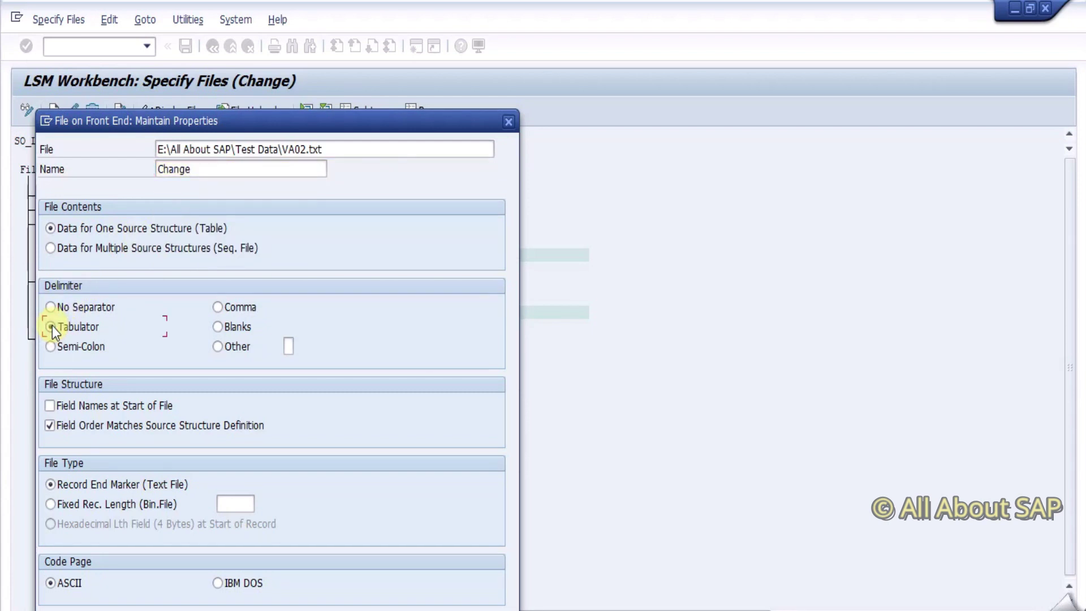
pyautogui.click(50, 405)
pyautogui.press('Return')
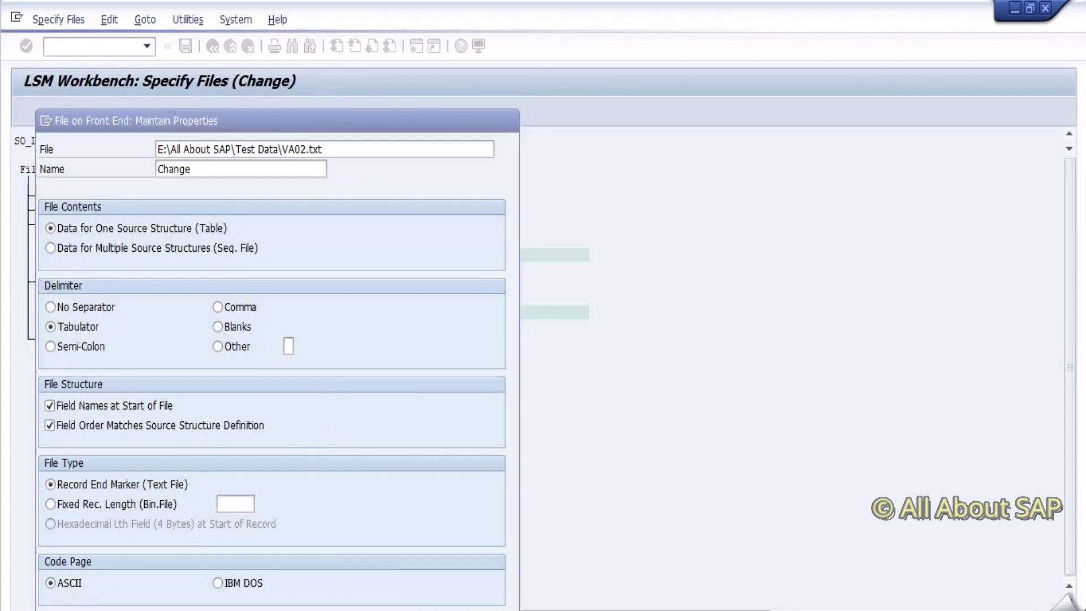
pyautogui.click(218, 46)
# Assign the VA02.txt file to source structure CHANGESO in change mode and return to the process steps
pyautogui.click(28, 111)
pyautogui.click(27, 111)
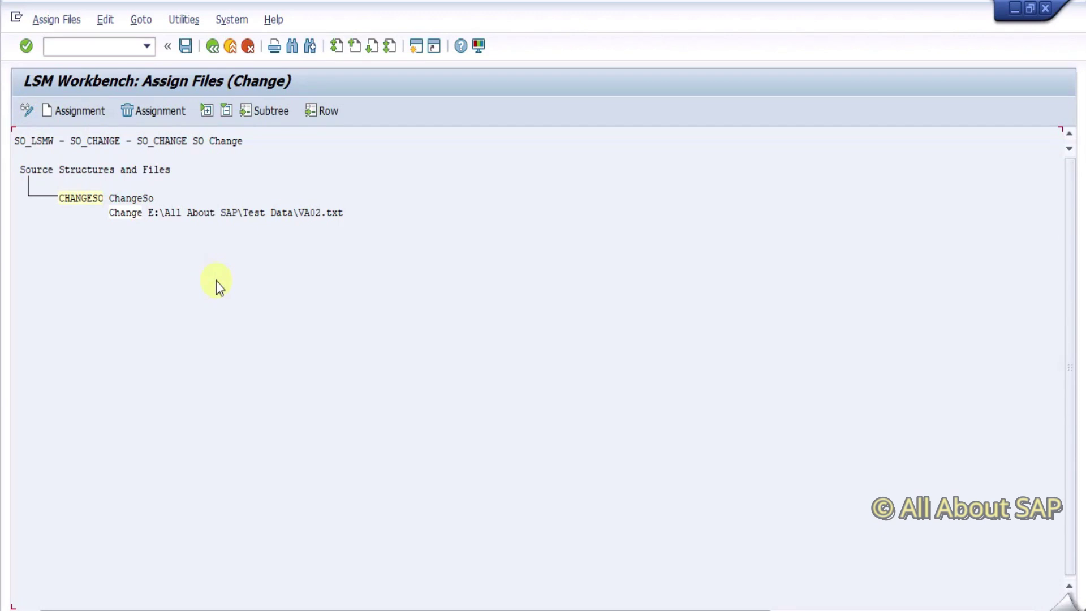
pyautogui.click(212, 46)
# Run the Read Data import for SO_CHANGE without a transaction number restriction and return to the process steps
pyautogui.click(24, 109)
pyautogui.click(24, 108)
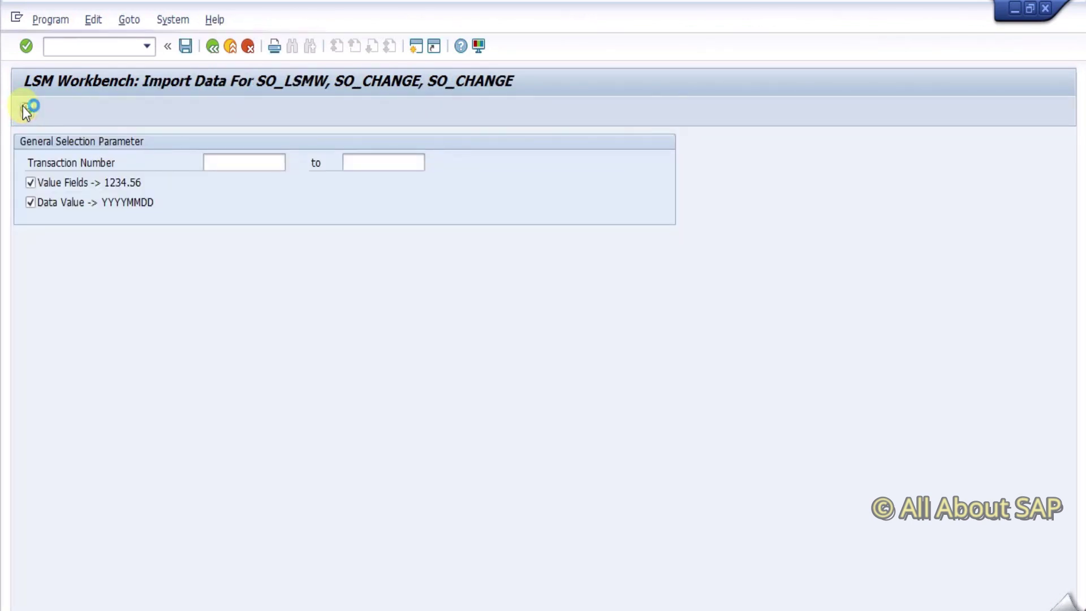
pyautogui.click(215, 46)
pyautogui.click(214, 46)
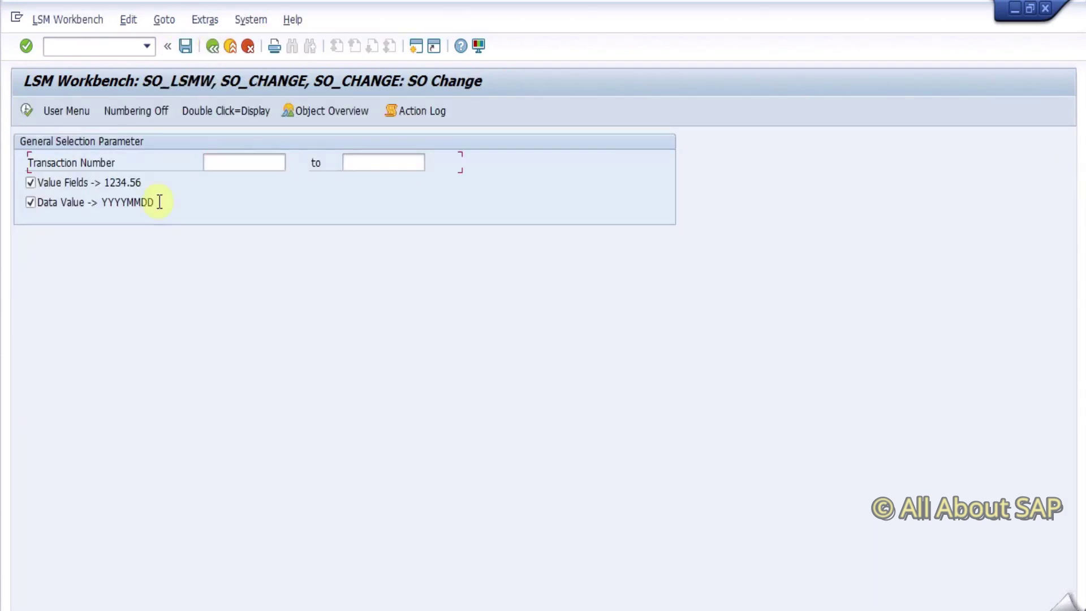
# Display the read data of the SO_CHANGE object with the default line range
pyautogui.click(25, 111)
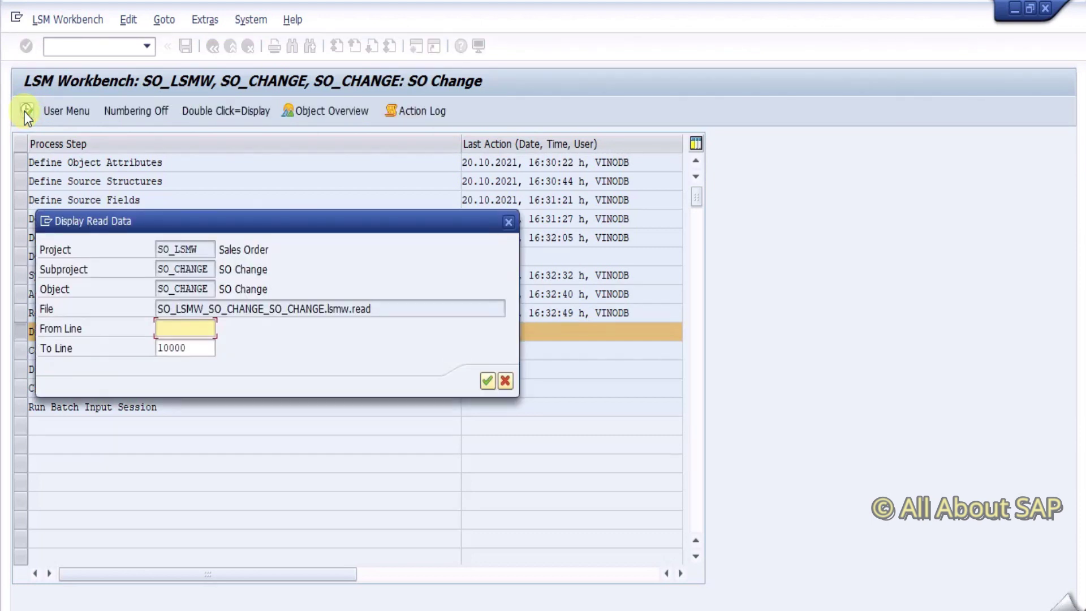
pyautogui.click(487, 380)
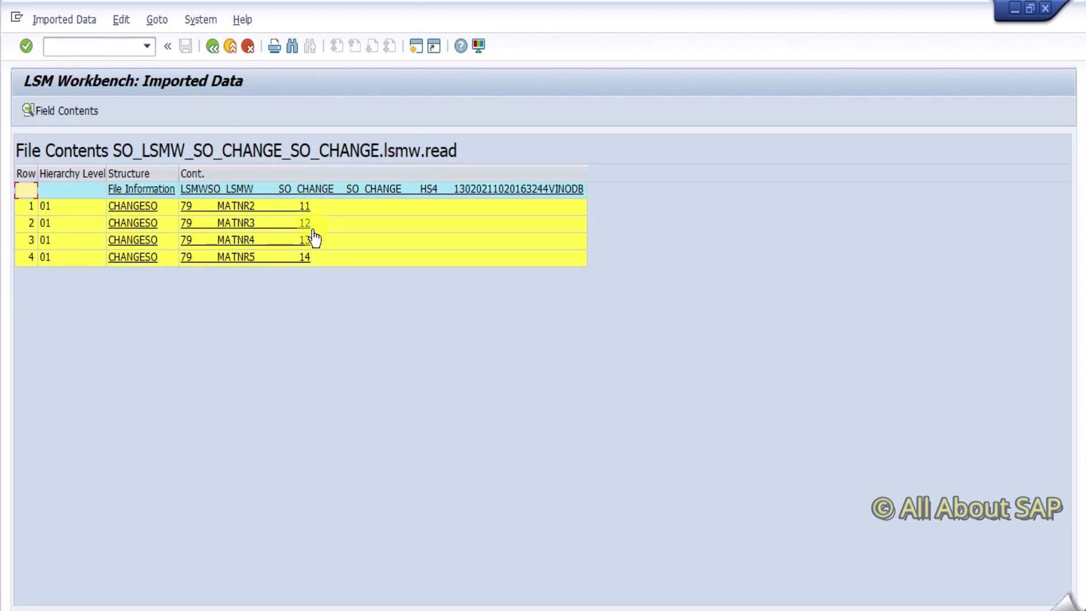
# Leave the read data display, run Convert Data for SO_CHANGE without a transaction number restriction, and return to the process steps
pyautogui.click(213, 47)
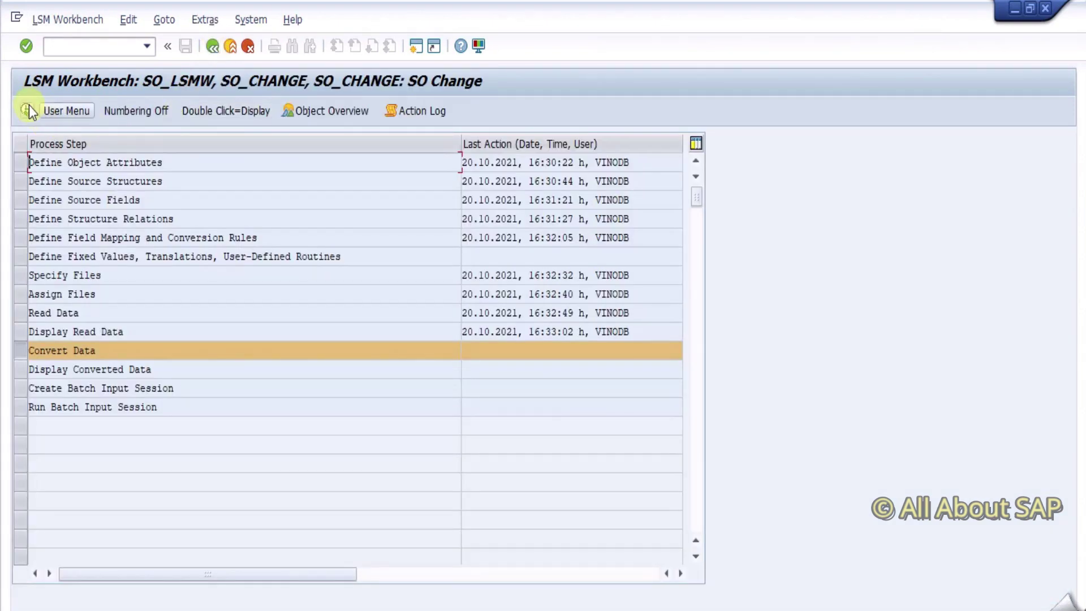
pyautogui.click(27, 106)
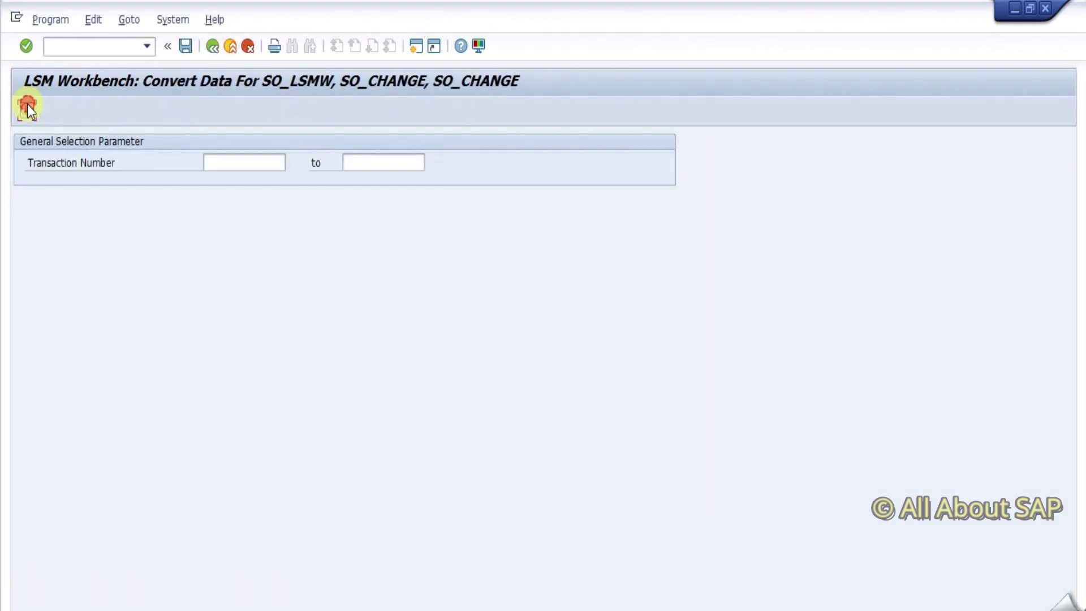
pyautogui.click(28, 107)
pyautogui.click(215, 47)
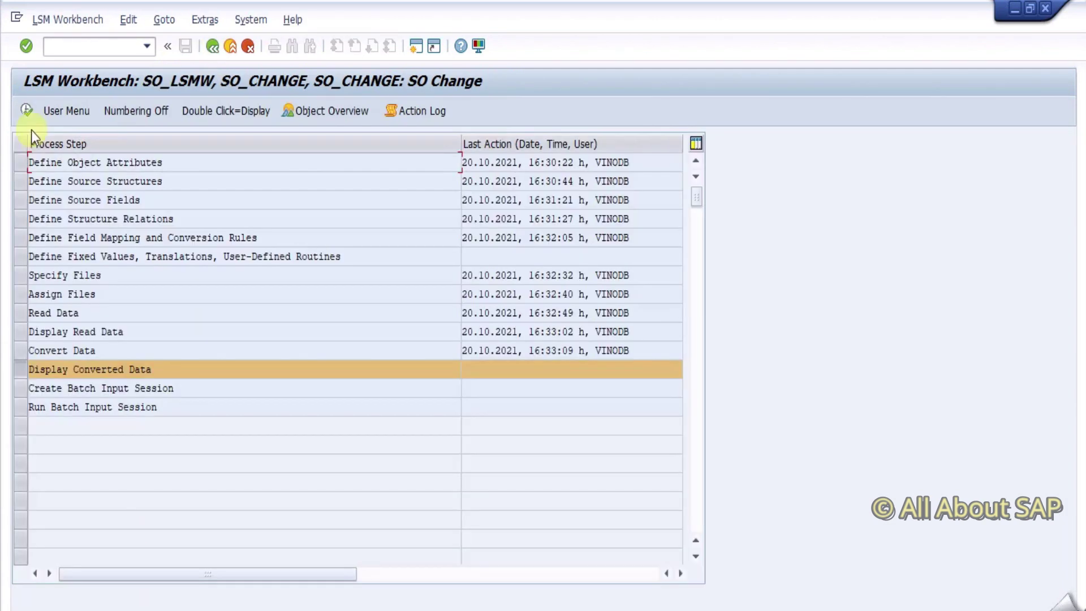
# Display the converted data with the default line range, inspect the third record's field contents, and return to the process steps
pyautogui.click(29, 107)
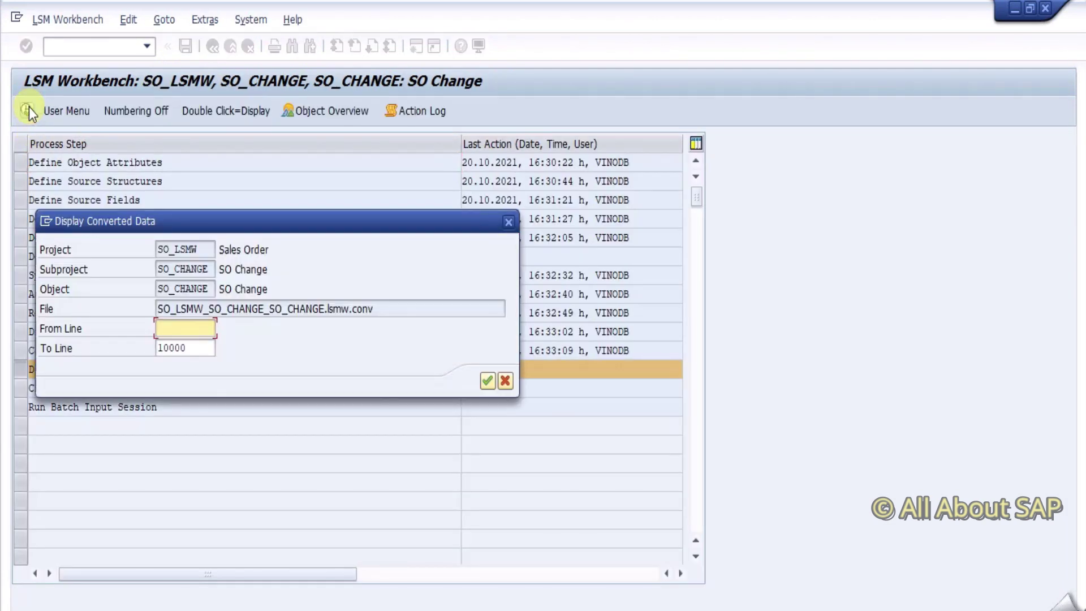
pyautogui.click(490, 381)
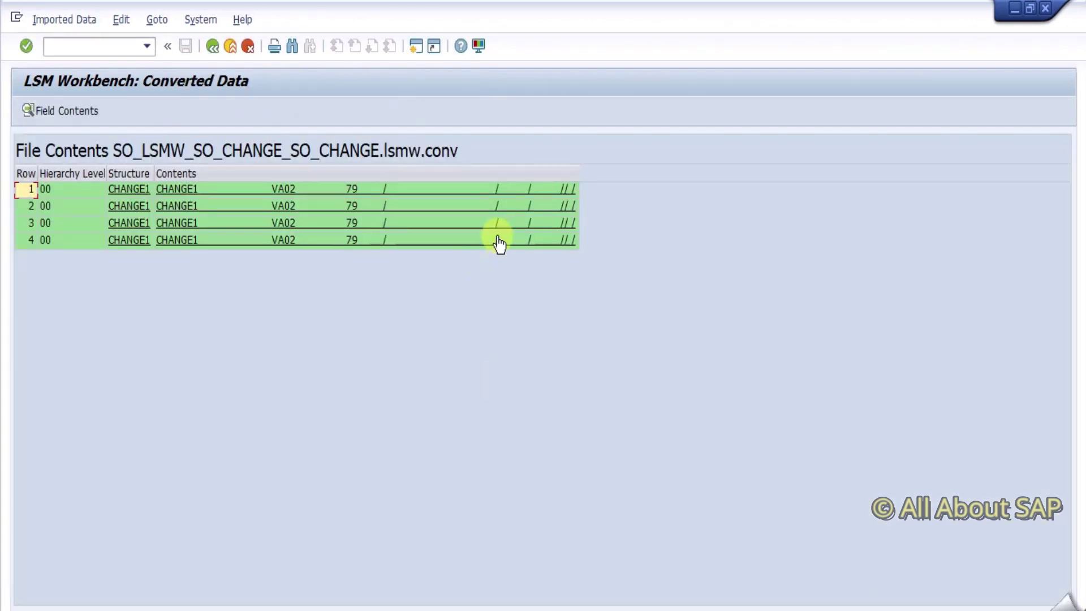
pyautogui.click(503, 227)
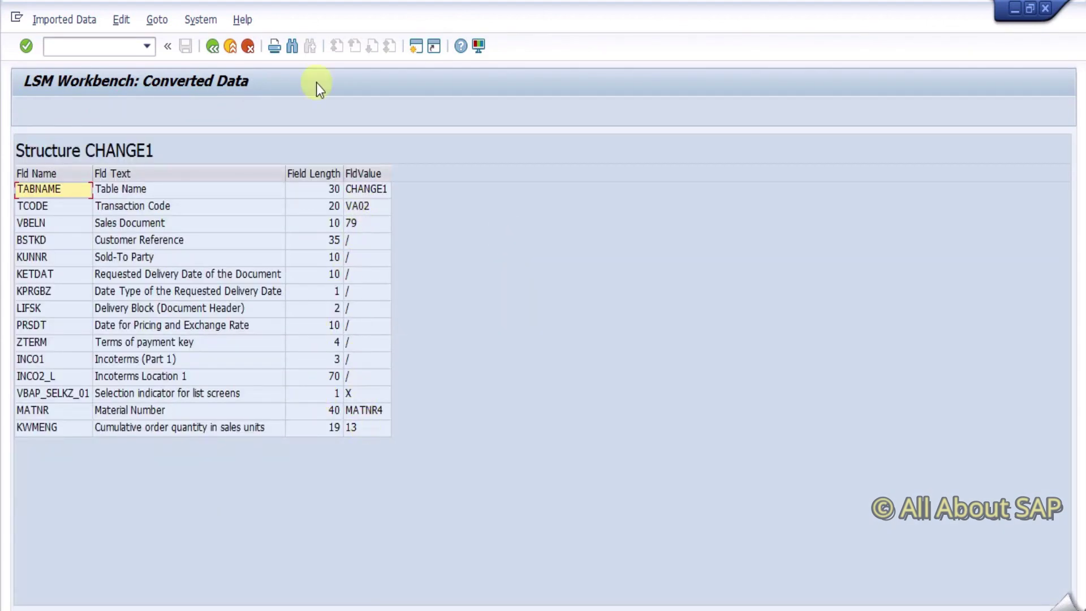
pyautogui.click(217, 47)
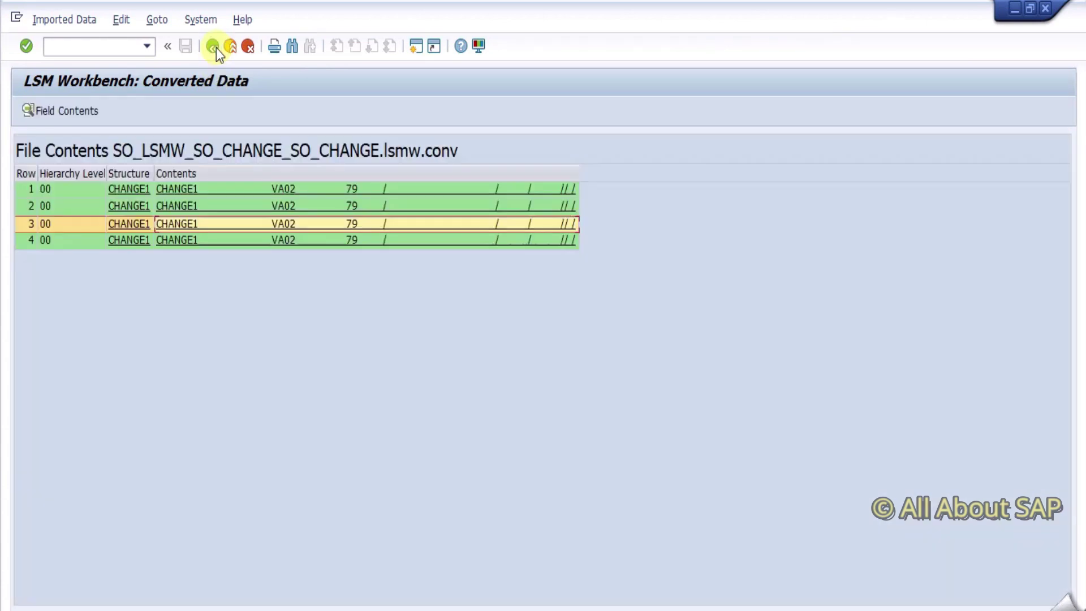
pyautogui.click(216, 47)
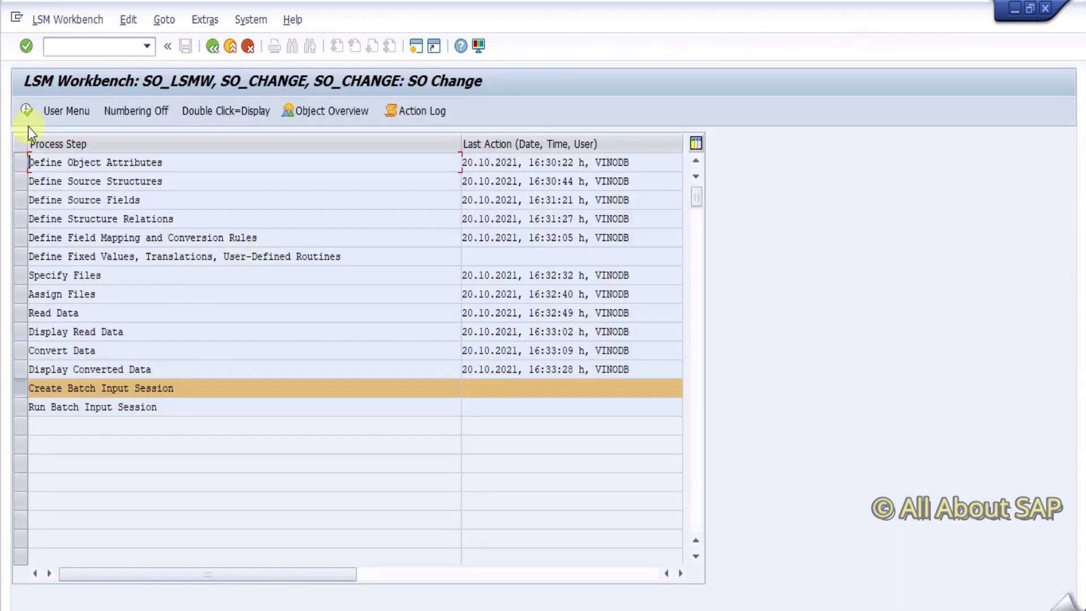
# Create the batch input session SO_CHANGE from the converted file without keeping the batch input folder
pyautogui.click(28, 110)
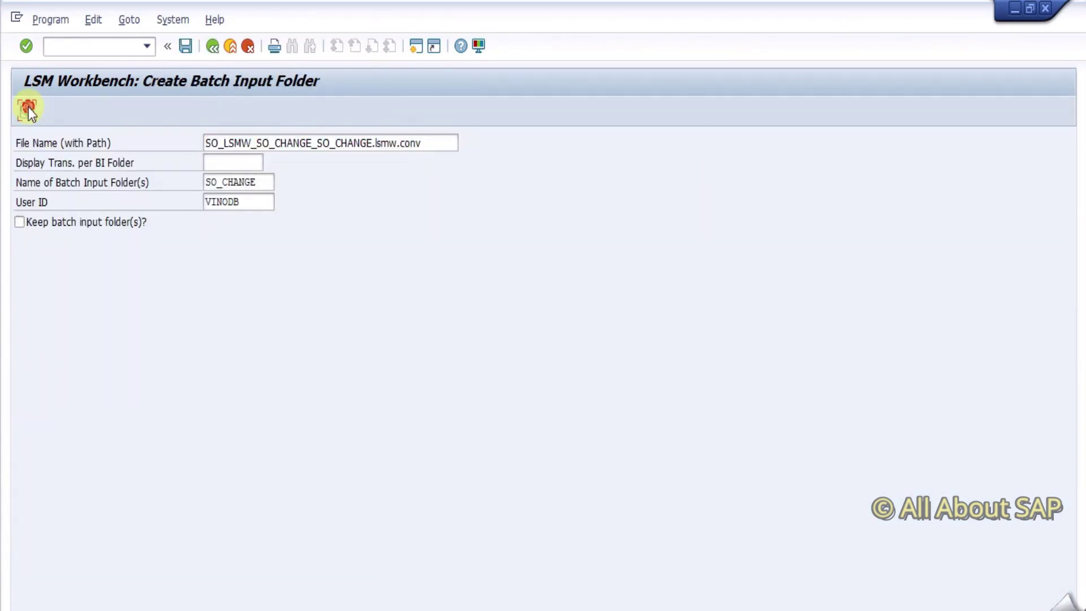
pyautogui.click(31, 111)
pyautogui.click(375, 499)
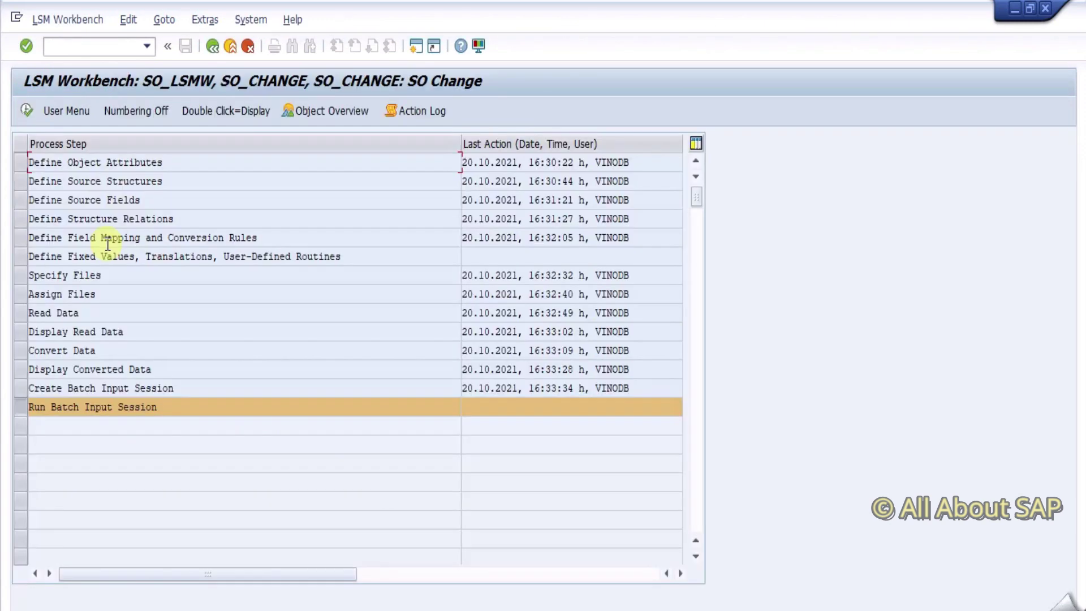
# Run the SO_CHANGE batch input session in foreground mode with Default Dynpro Size switched off
pyautogui.click(26, 111)
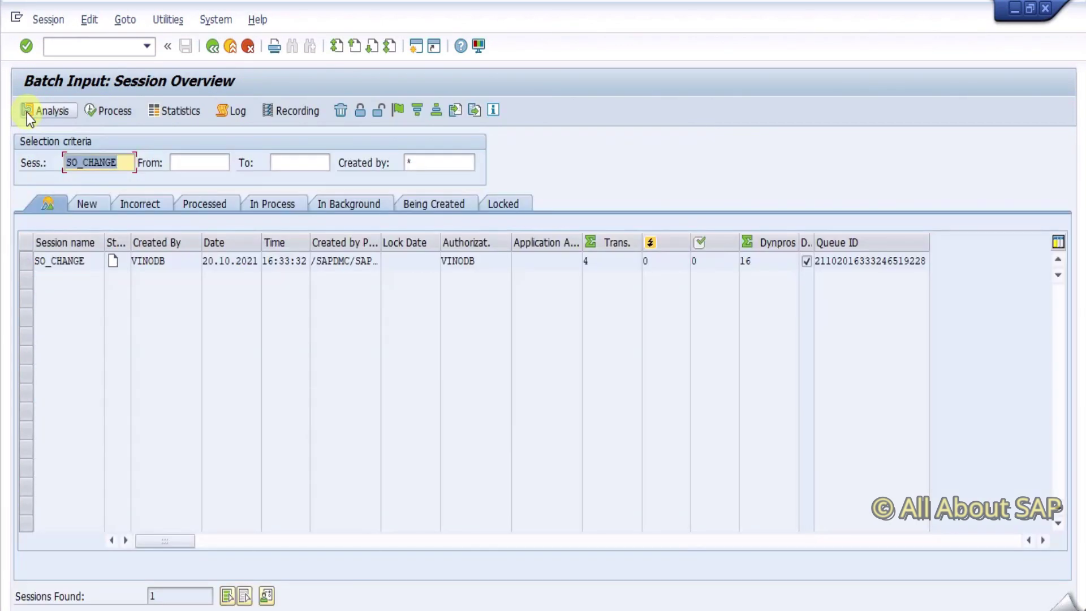
pyautogui.click(27, 263)
pyautogui.click(116, 110)
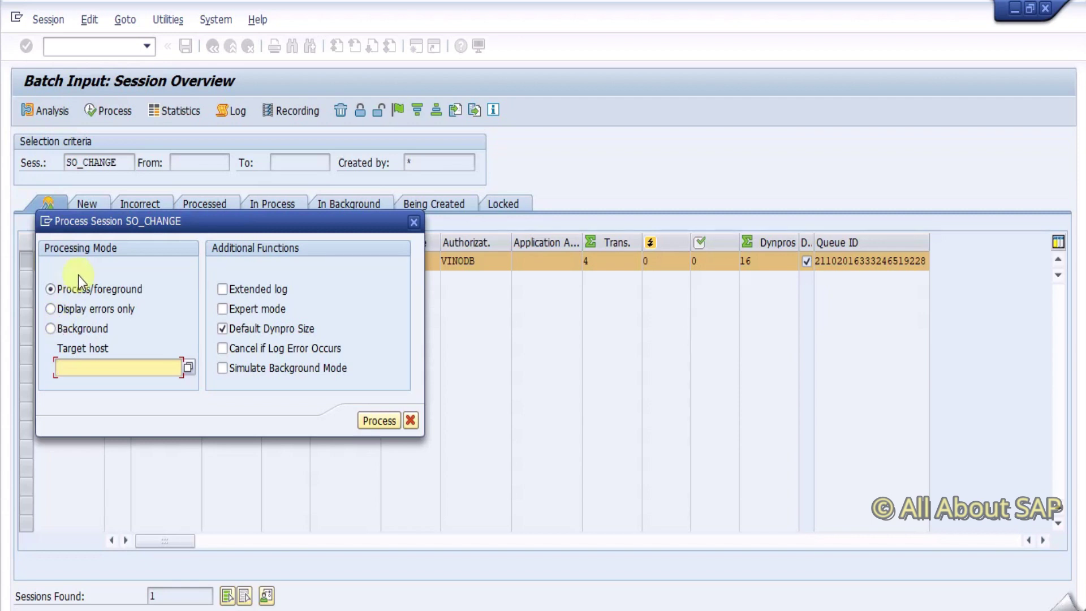
pyautogui.click(223, 330)
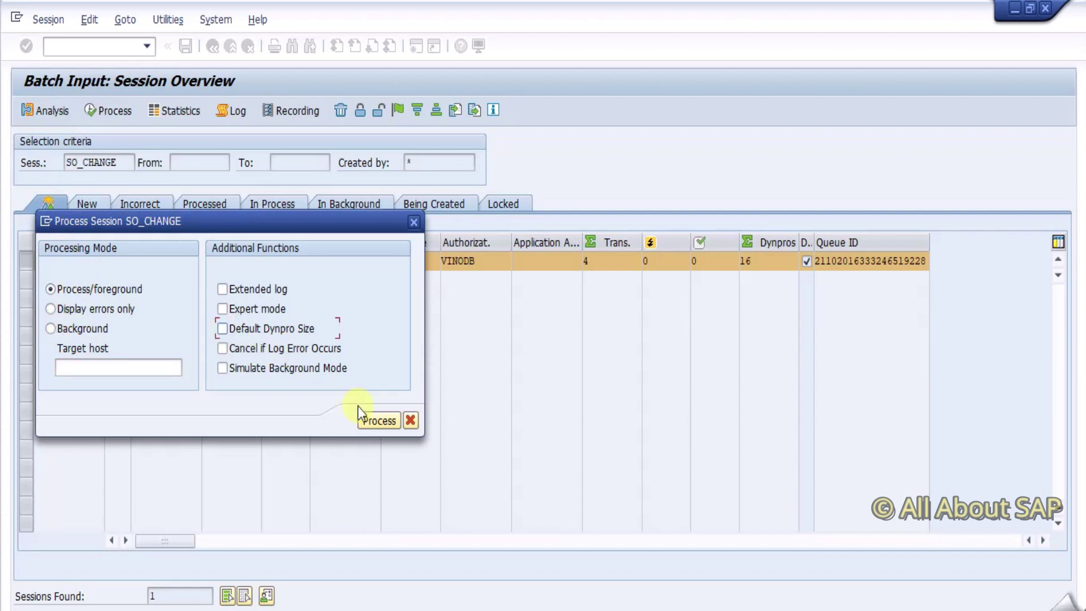
pyautogui.click(379, 421)
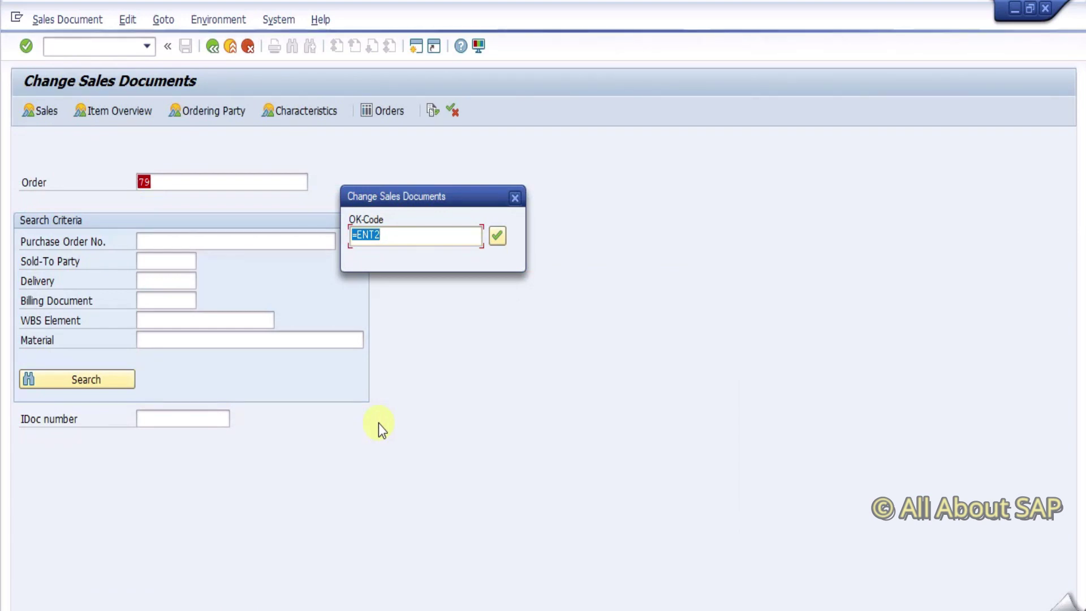
# Process all session transactions, adding MATNR2, MATNR3, MATNR4 and MATNR5 with quantities 11, 12, 13 and 14 to the sales order, and exit batch input
pyautogui.press('Return')
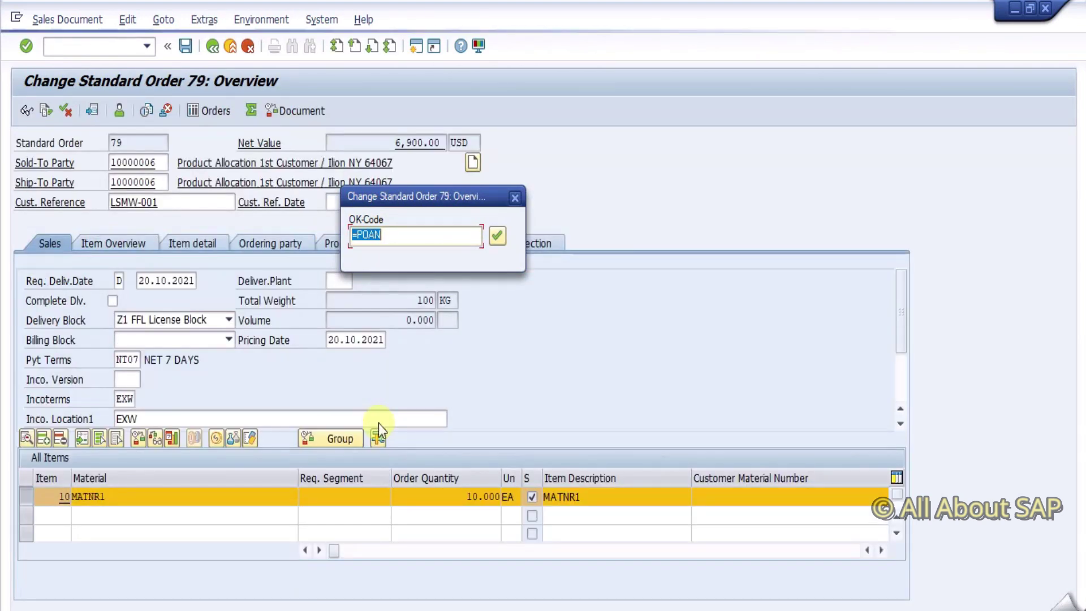
pyautogui.press('Return')
pyautogui.press('Return')
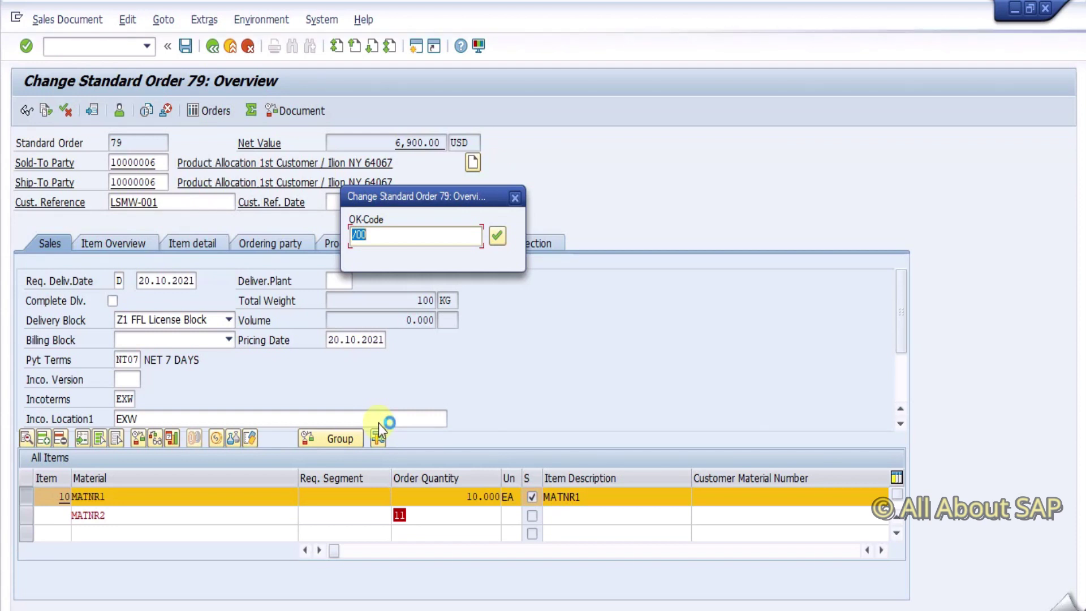
pyautogui.press('Return')
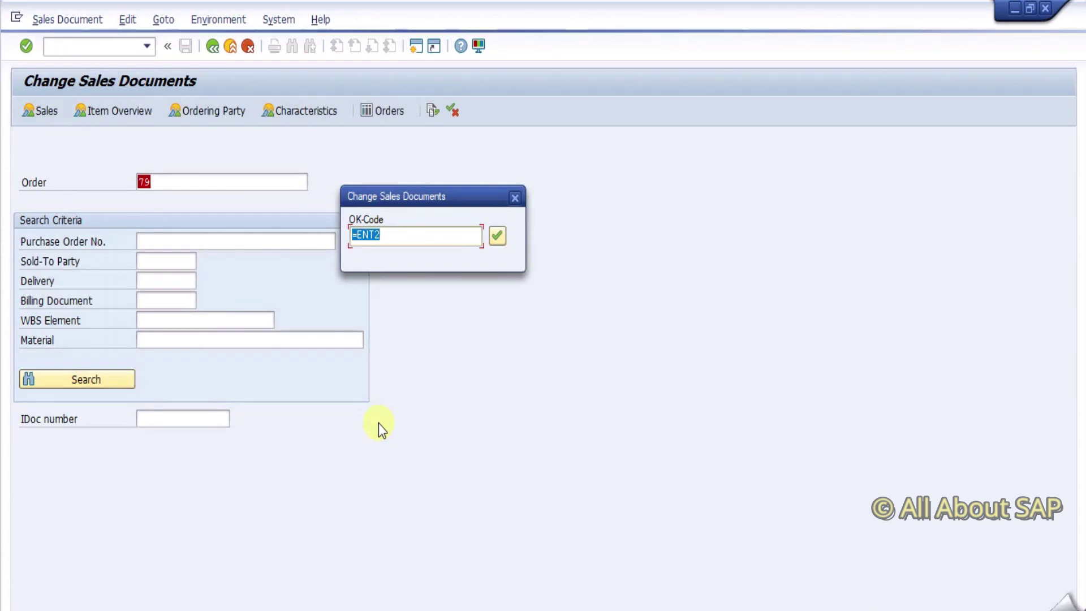
pyautogui.press('Return')
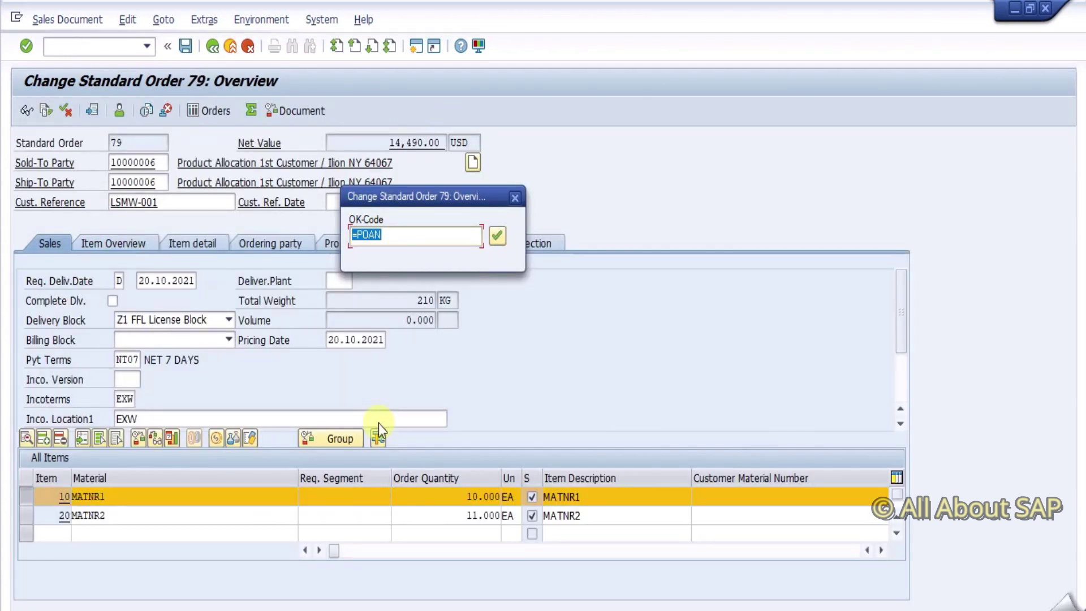
pyautogui.press('Return')
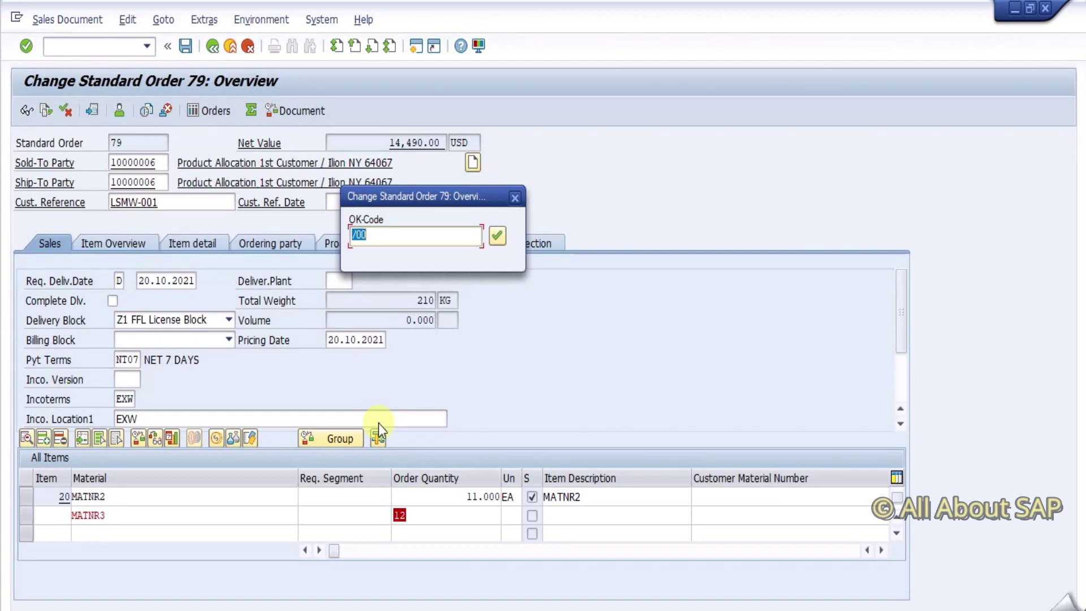
pyautogui.press('Return')
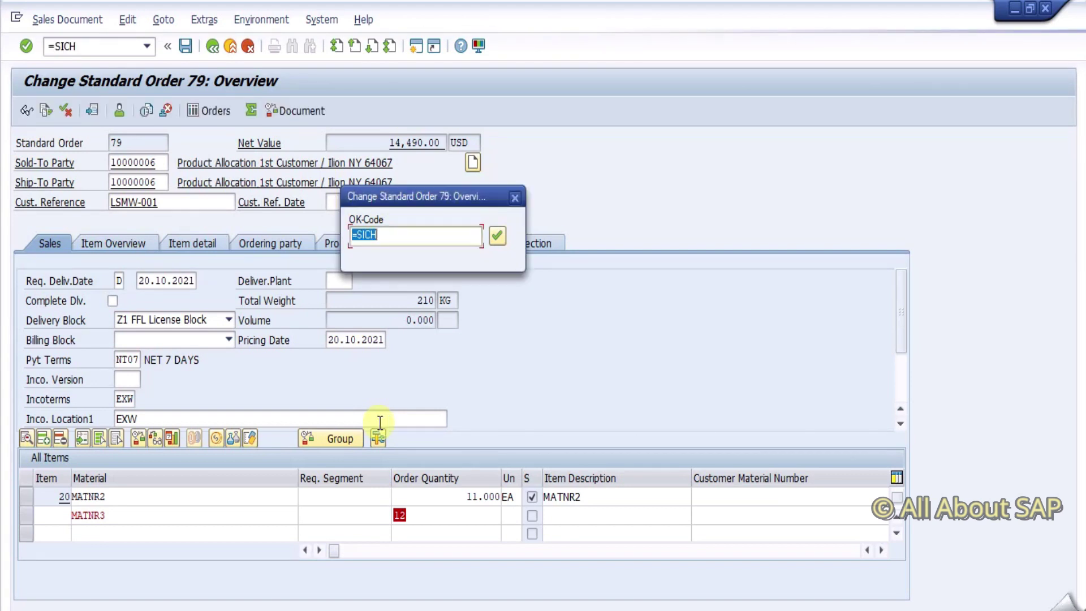
pyautogui.press('Return')
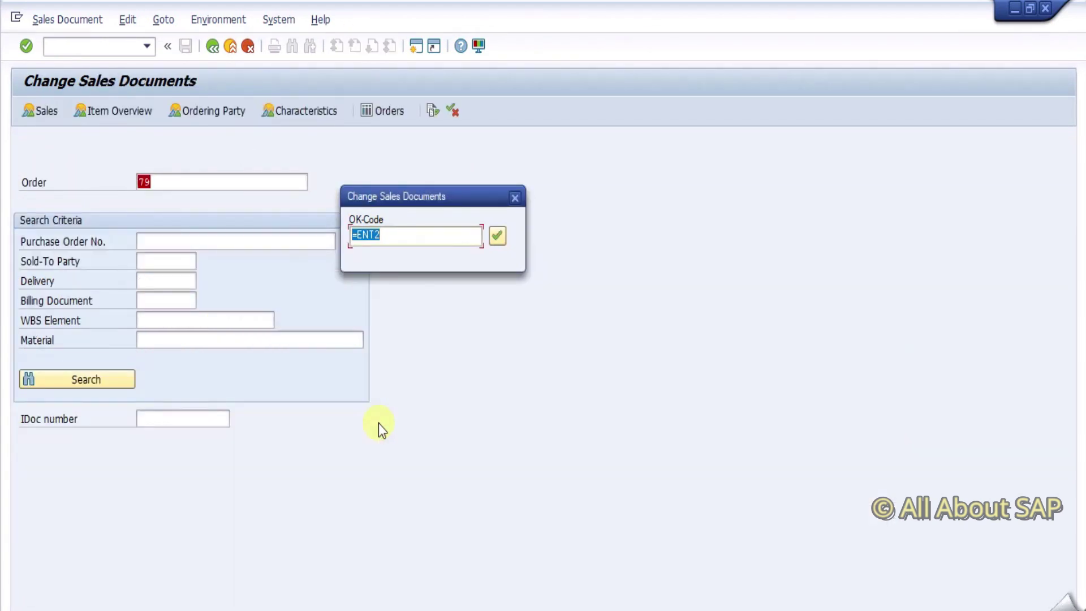
pyautogui.press('Return')
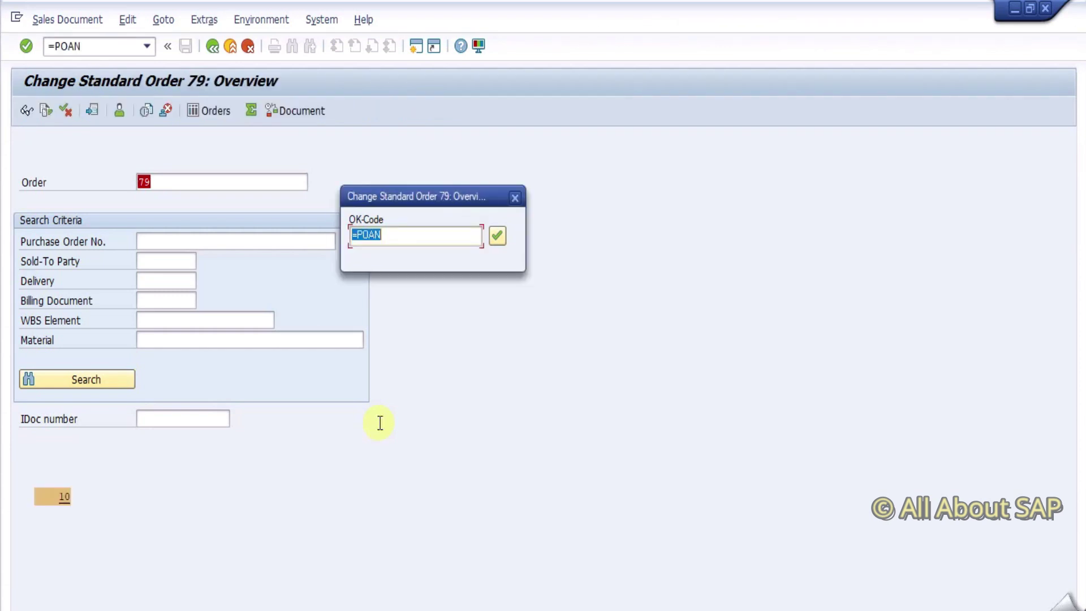
pyautogui.press('Return')
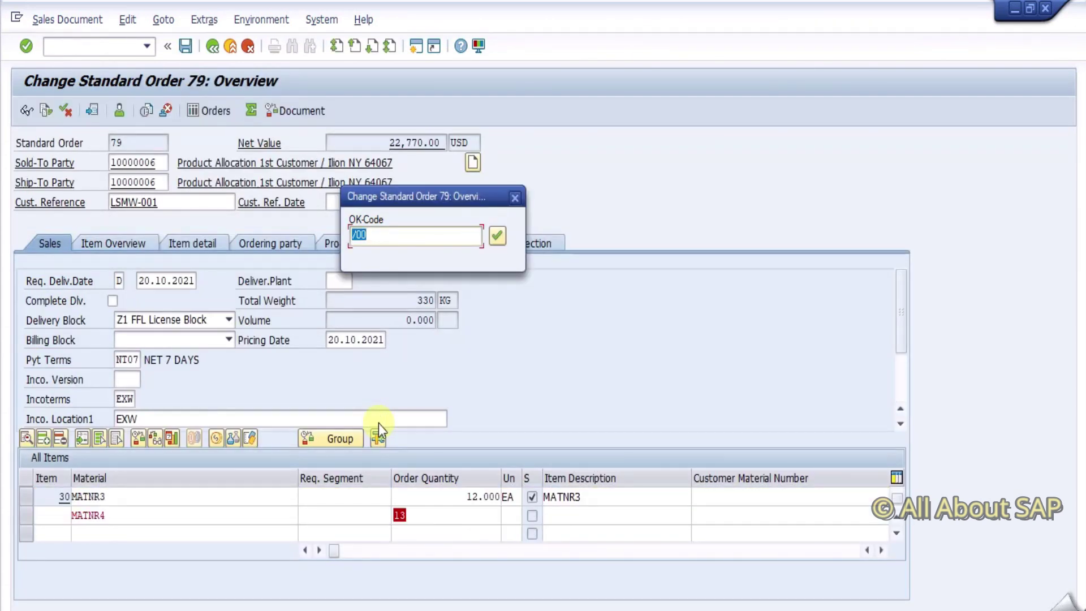
pyautogui.press('Return')
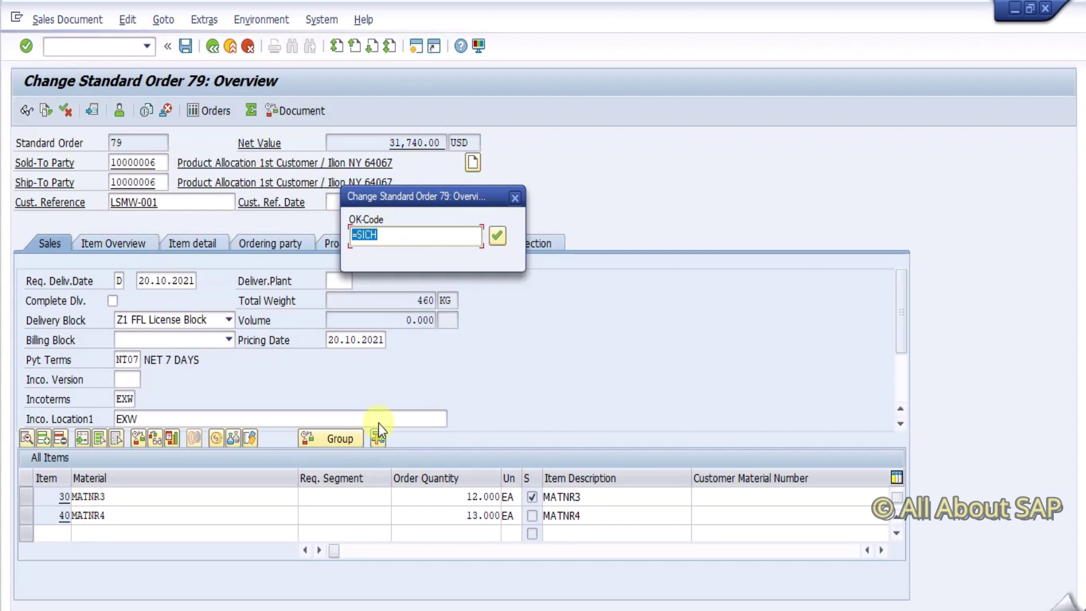
pyautogui.press('Return')
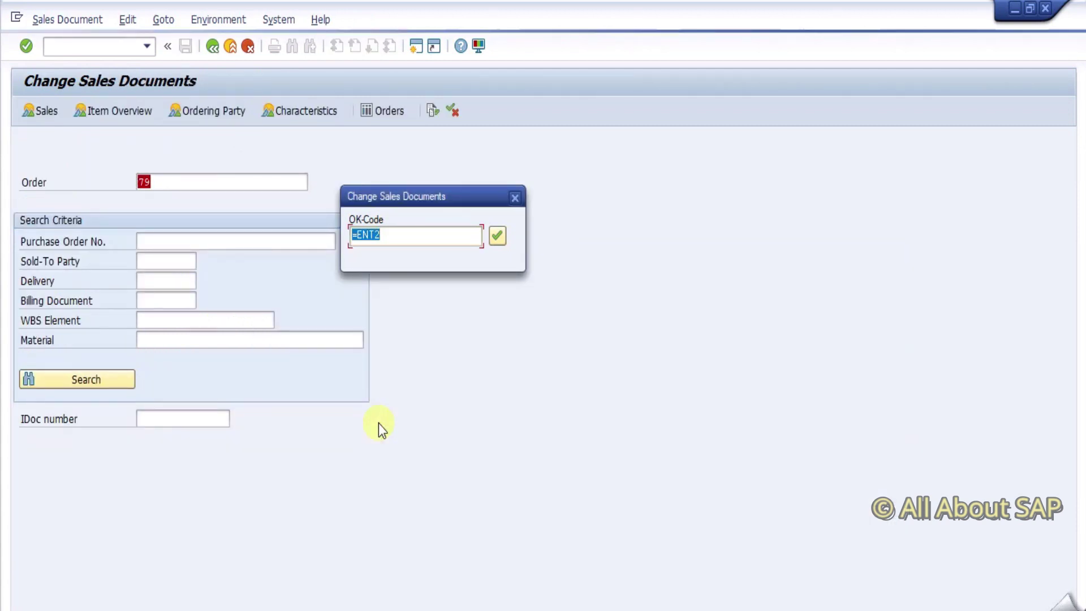
pyautogui.press('Return')
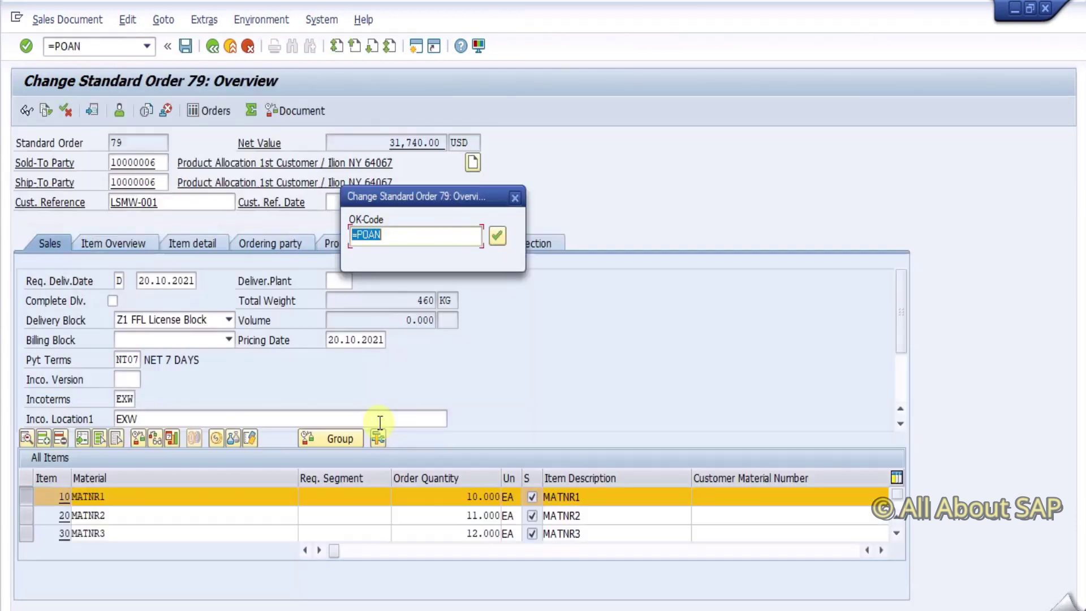
pyautogui.press('Return')
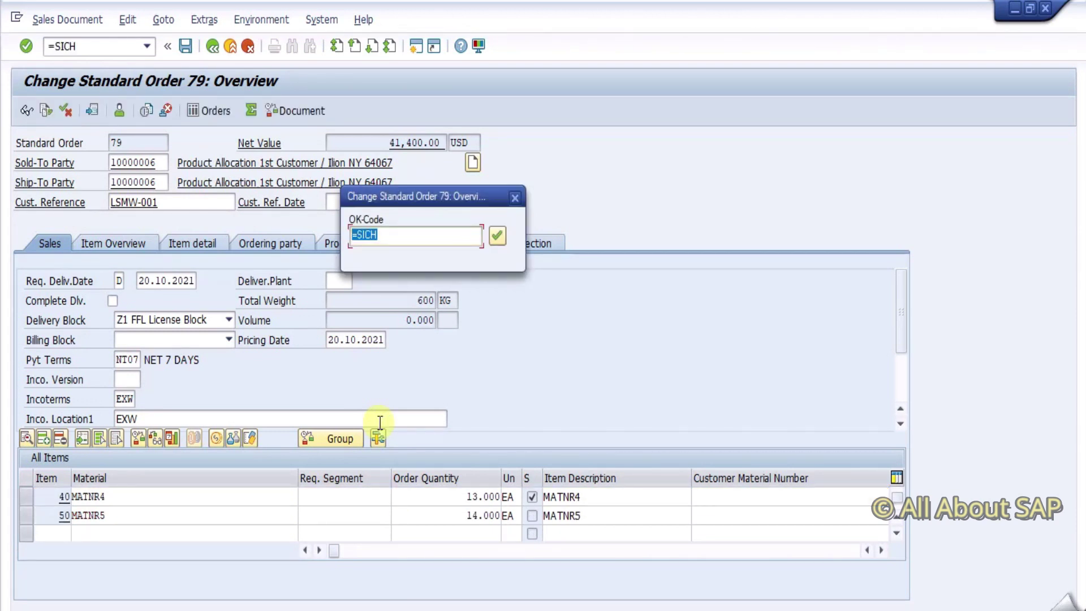
pyautogui.press('Return')
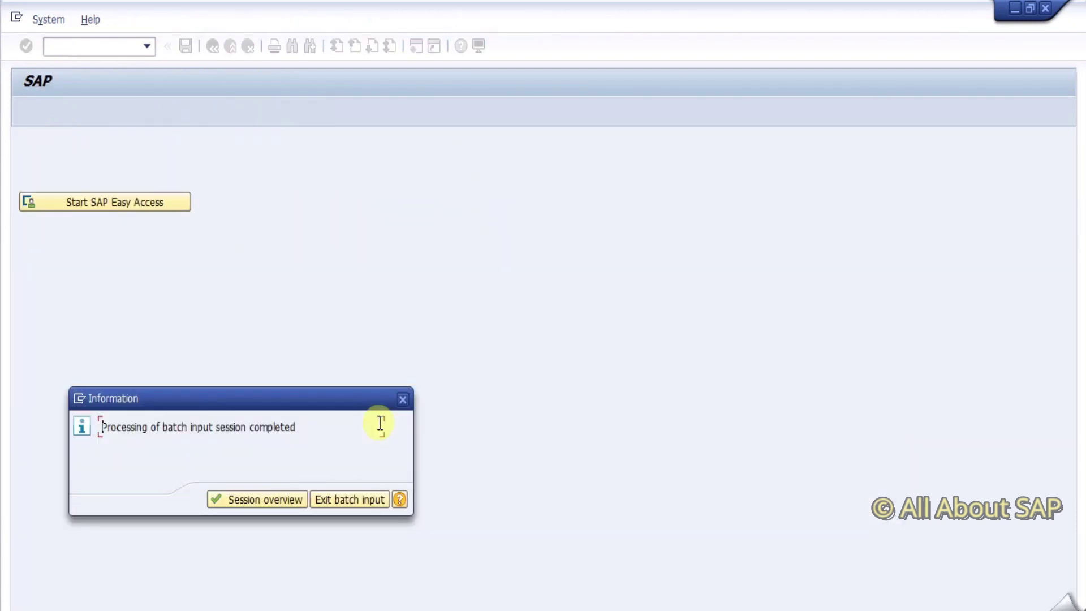
pyautogui.click(349, 502)
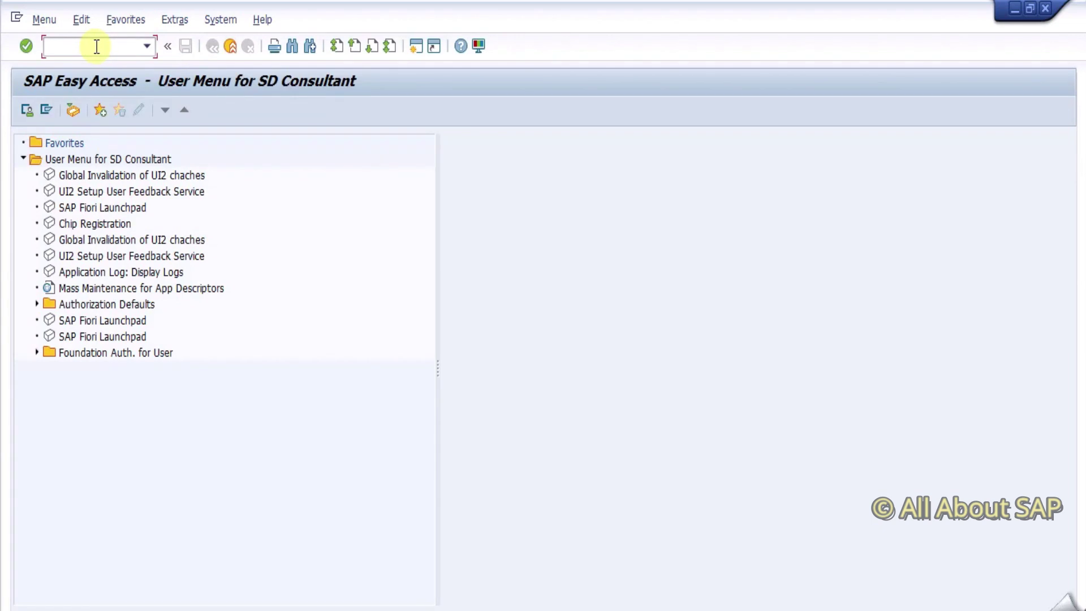
# Open the changed sales order by its number in transaction VA02 and display its item overview
pyautogui.write('va02')
pyautogui.press('Return')
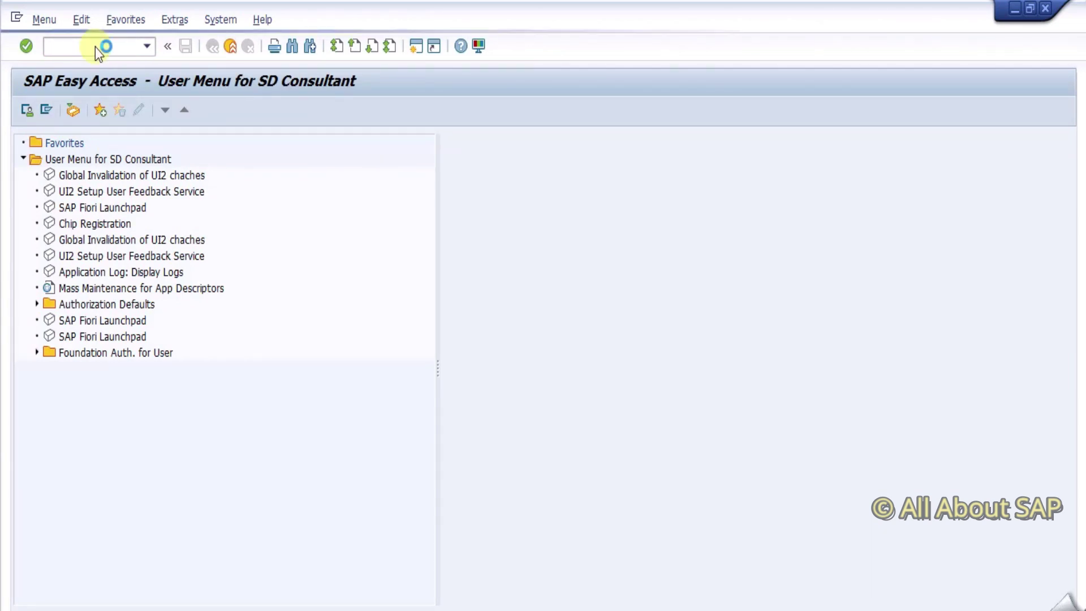
pyautogui.write('79')
pyautogui.press('Return')
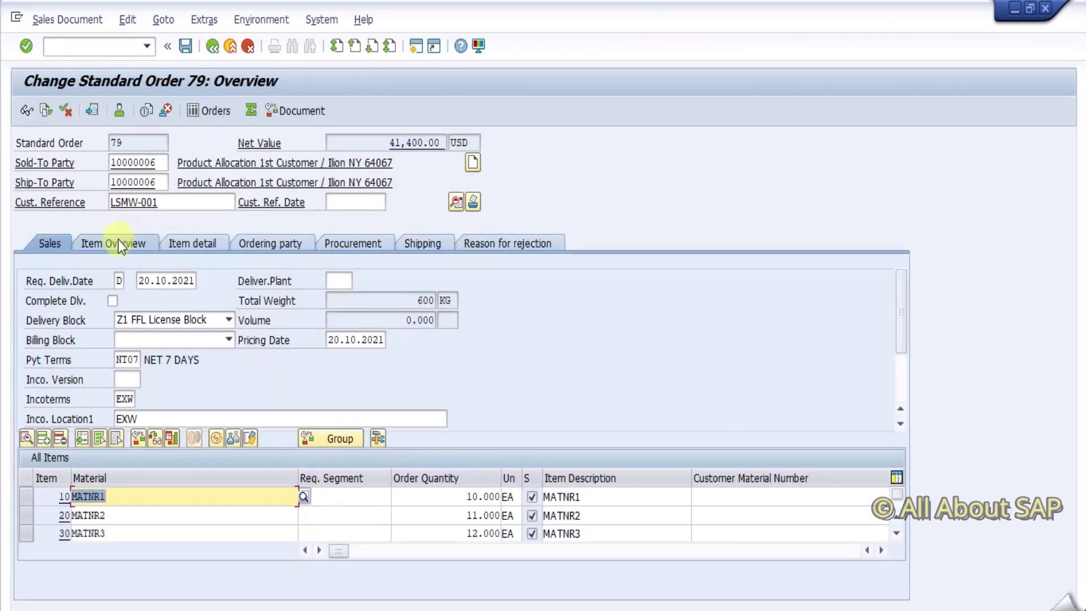
pyautogui.click(117, 242)
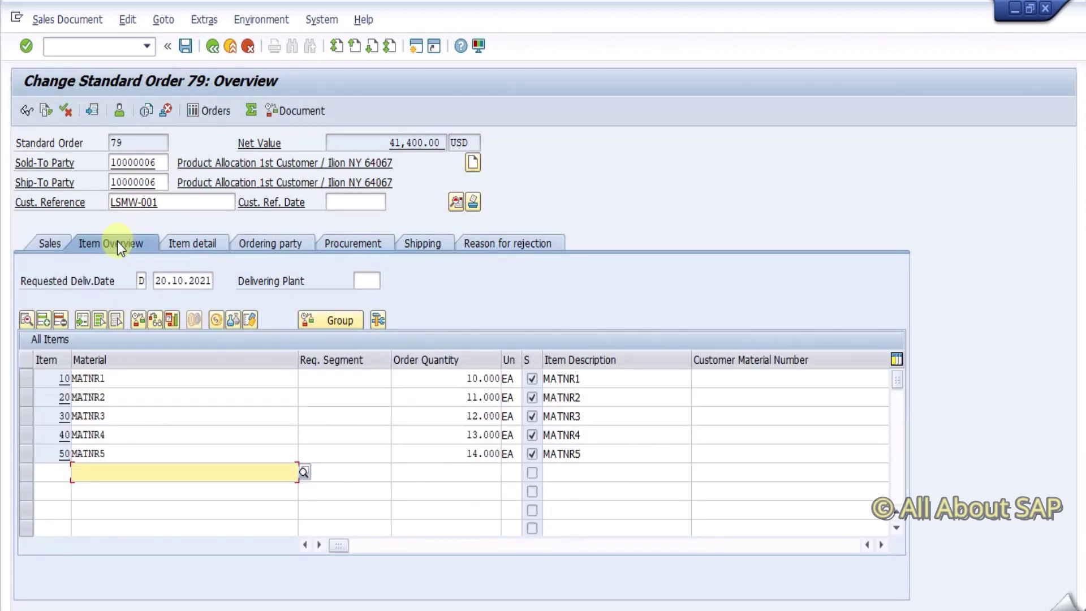